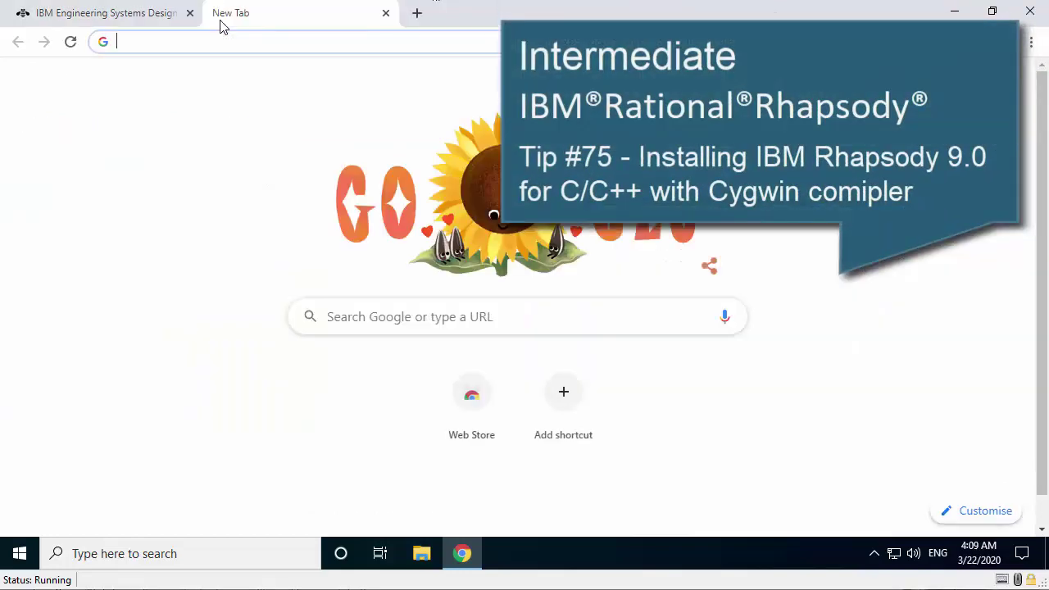
Search Google for 'rational rhapsody help'
left_click(377, 306)
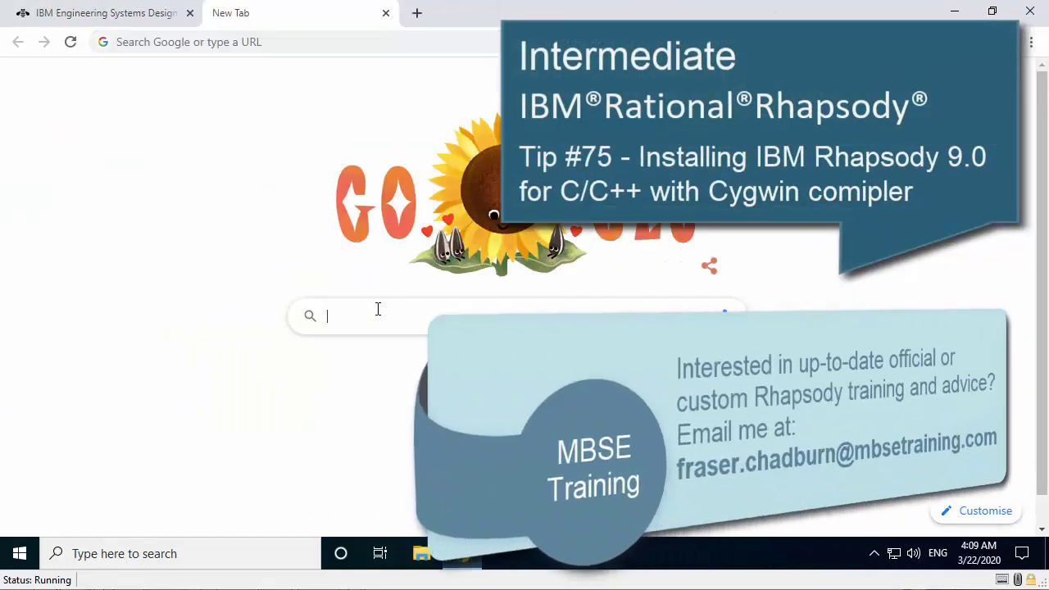
type("rational ")
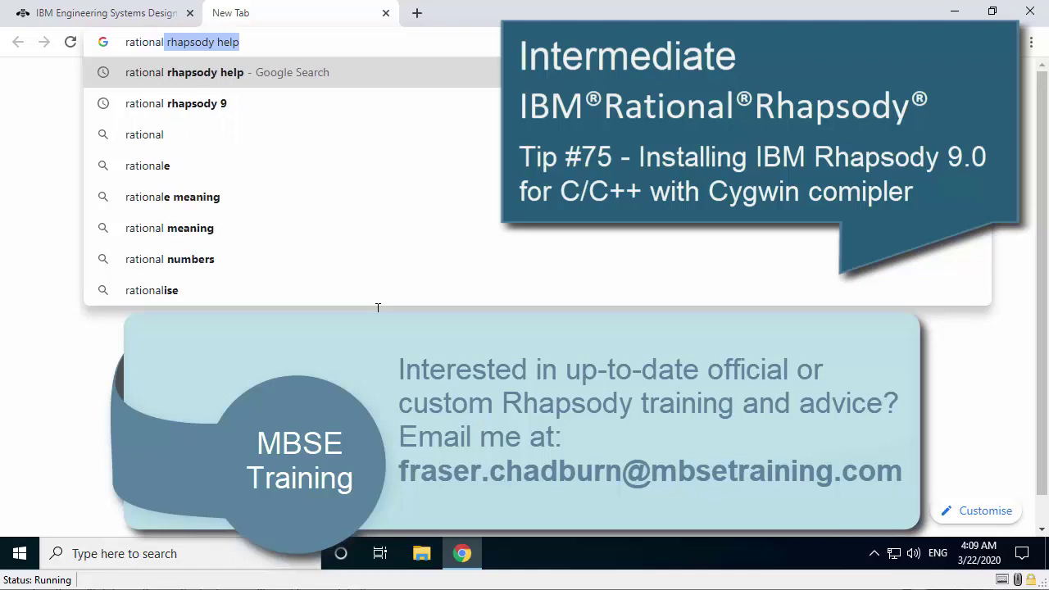
type("rhapsody help")
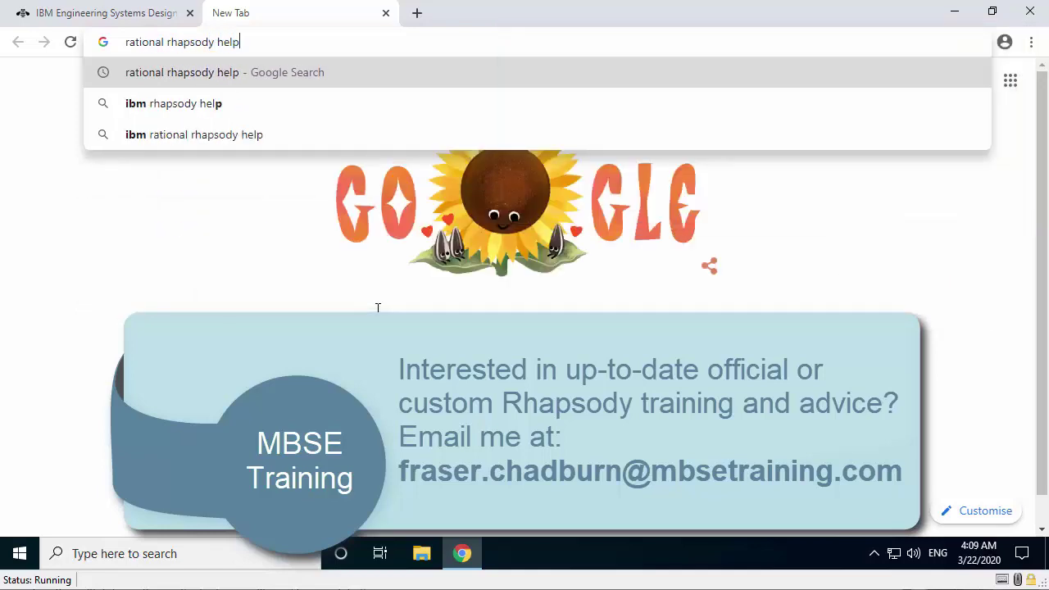
key("Return")
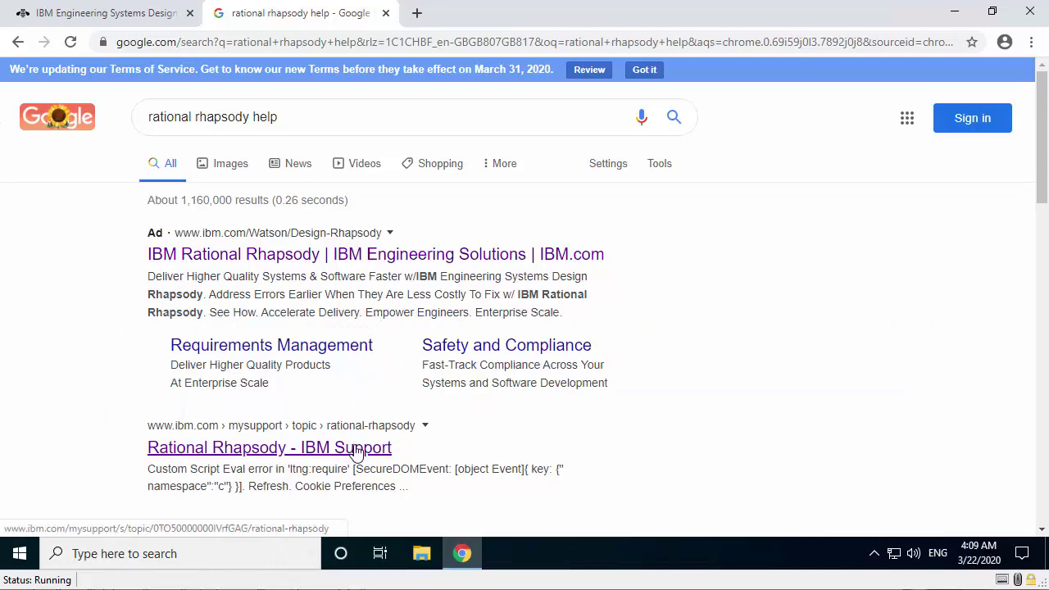
Go from the Rational Rhapsody IBM Support page to the Knowledge Center's Rhapsody 9.0.0 documentation
left_click(355, 449)
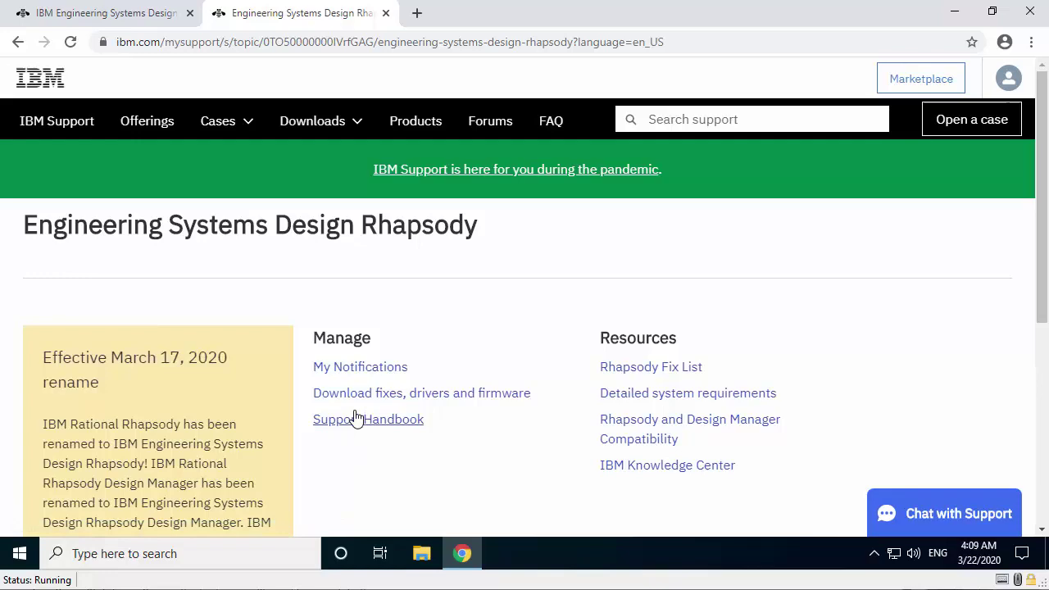
scroll(355, 417, "down", 2)
scroll(354, 409, "down", 1)
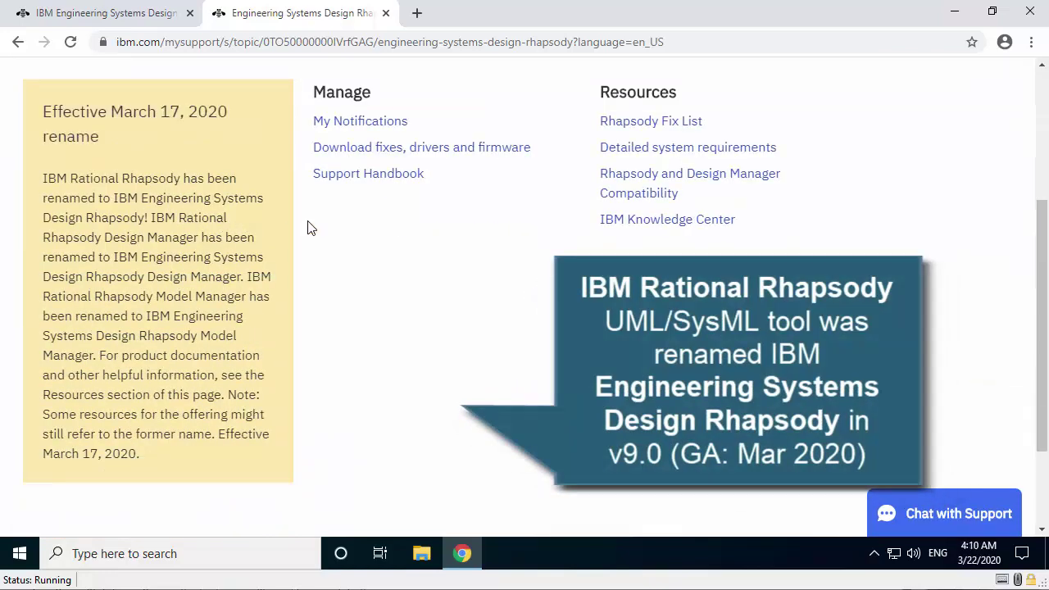
left_click(619, 221)
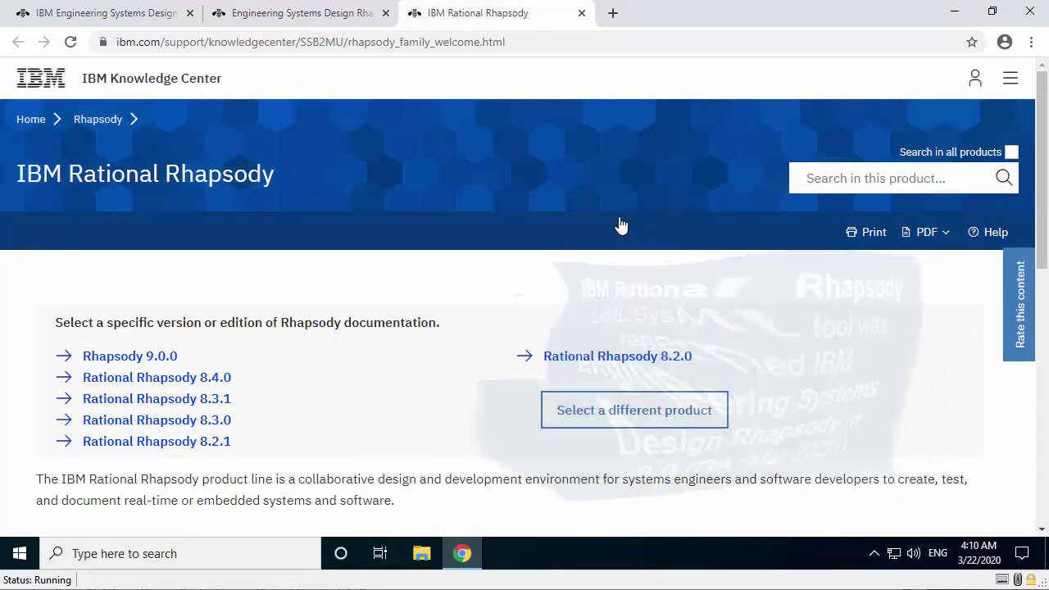
left_click(150, 361)
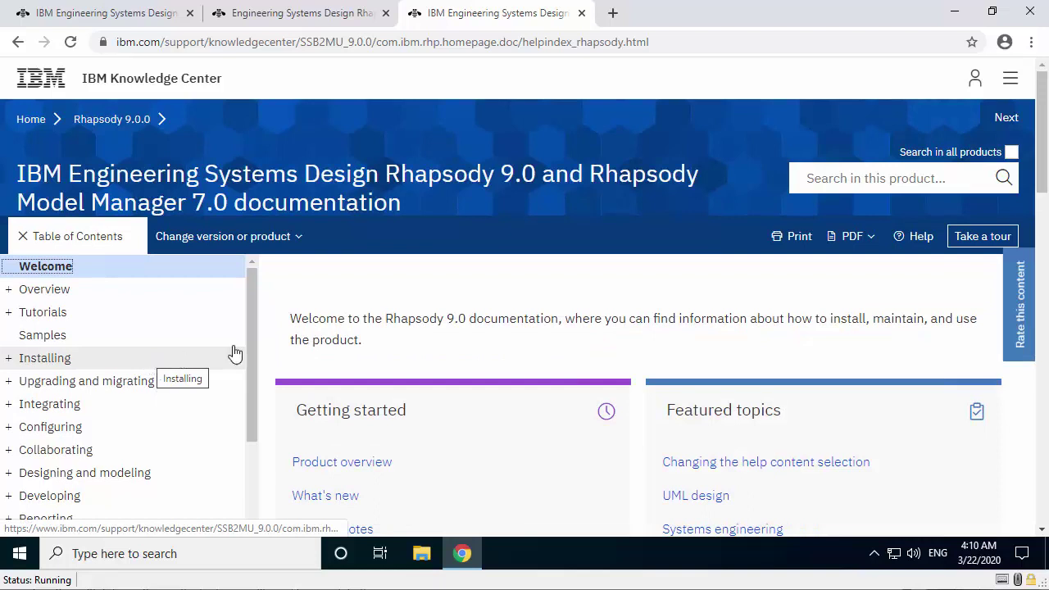
Extract the downloaded Rhapsody zip into the suggested desktop folder
left_click(957, 13)
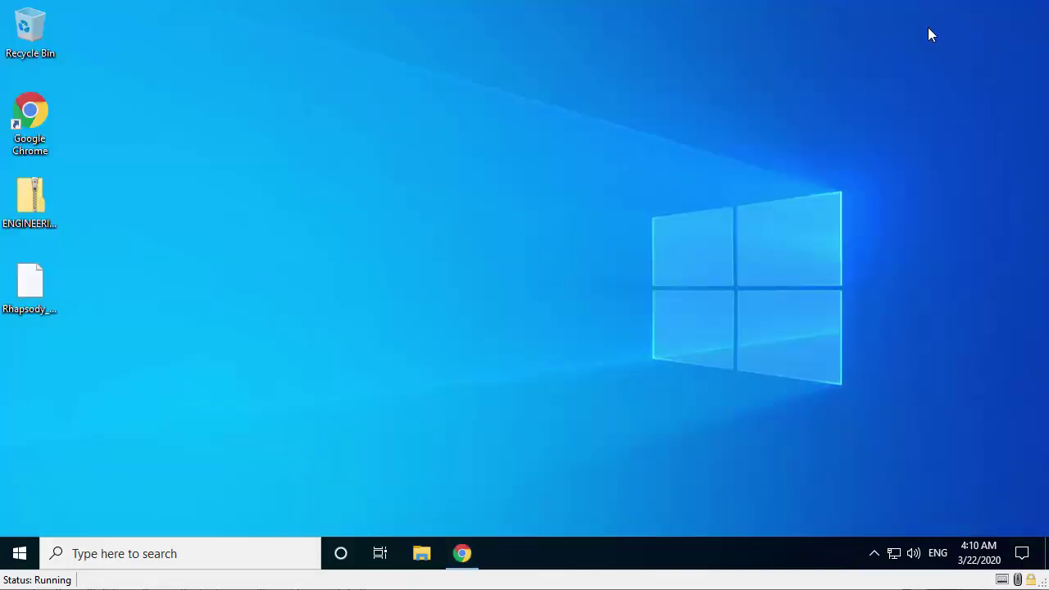
right_click(48, 206)
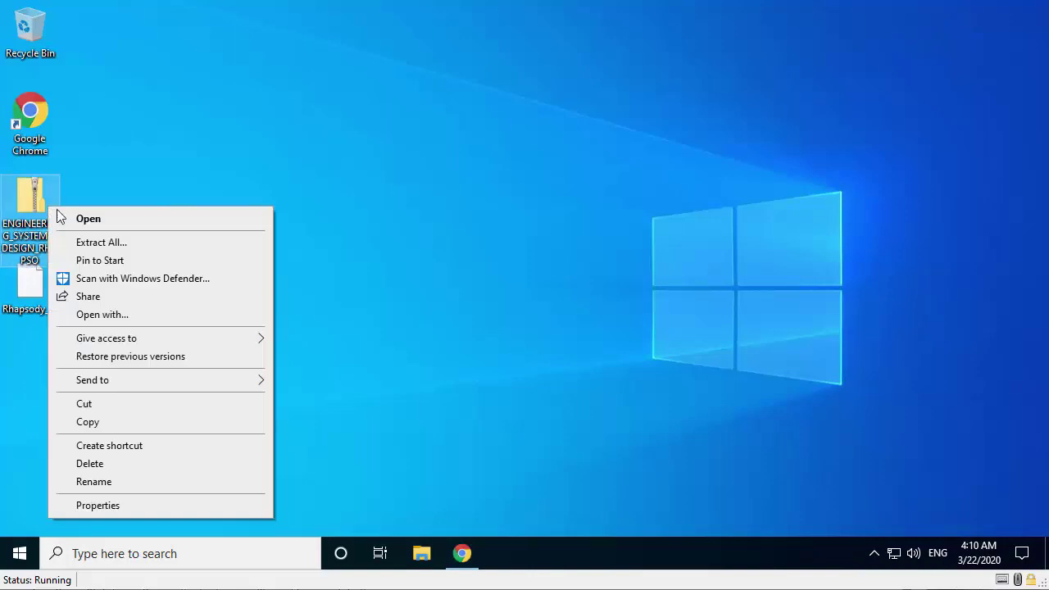
left_click(121, 244)
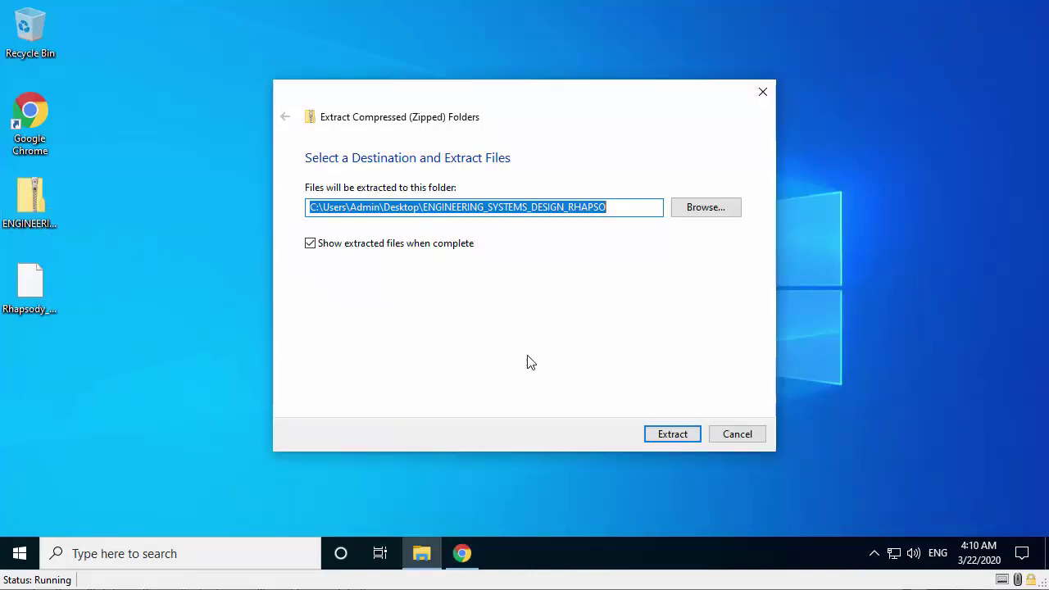
left_click(661, 435)
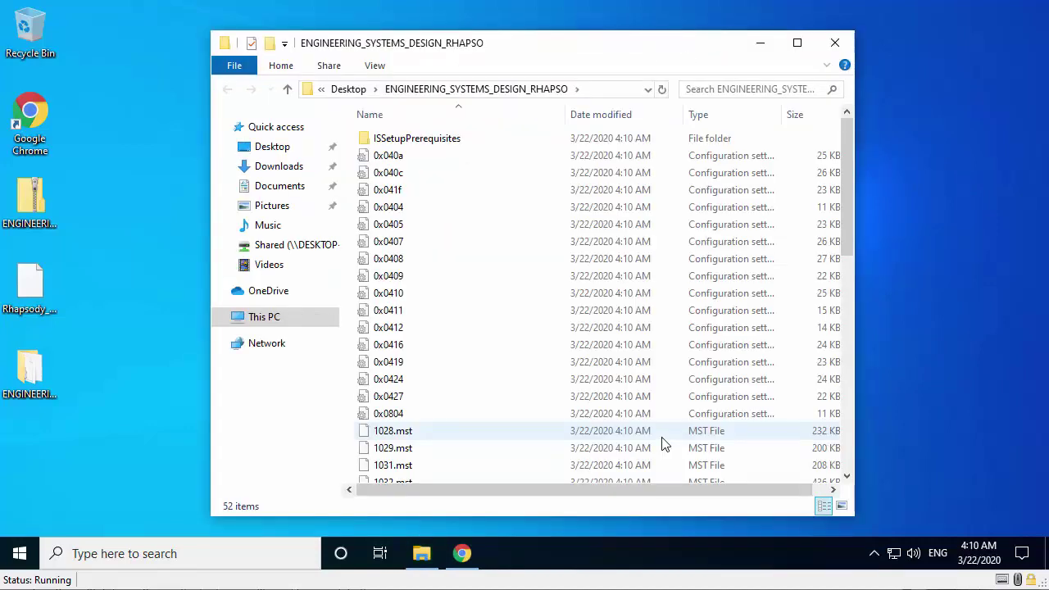
Run setup.exe as administrator, getting past the SmartScreen warning and the UAC prompt
scroll(492, 289, "down", 7)
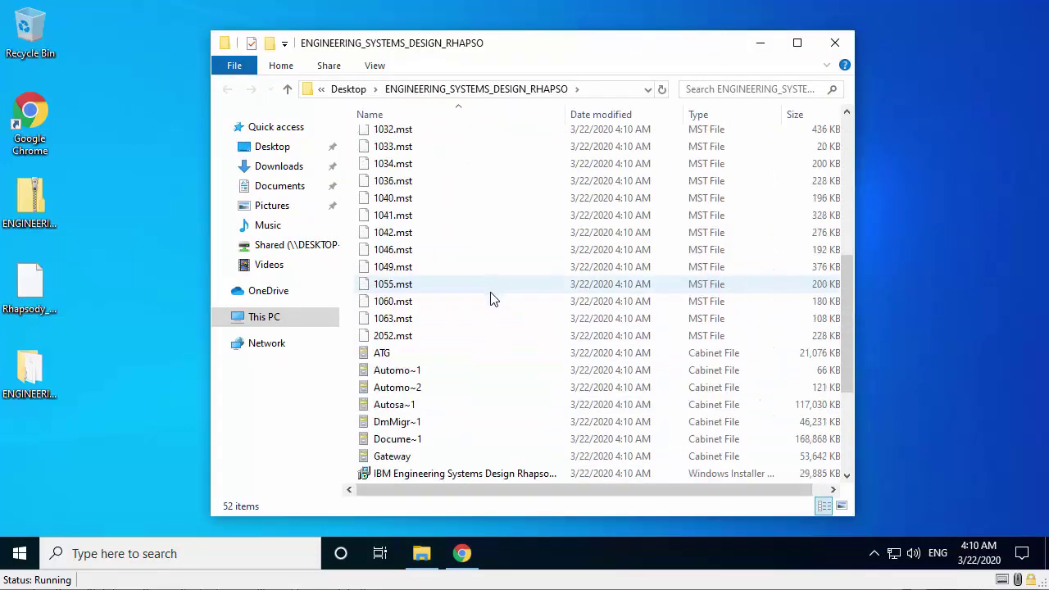
scroll(492, 300, "down", 4)
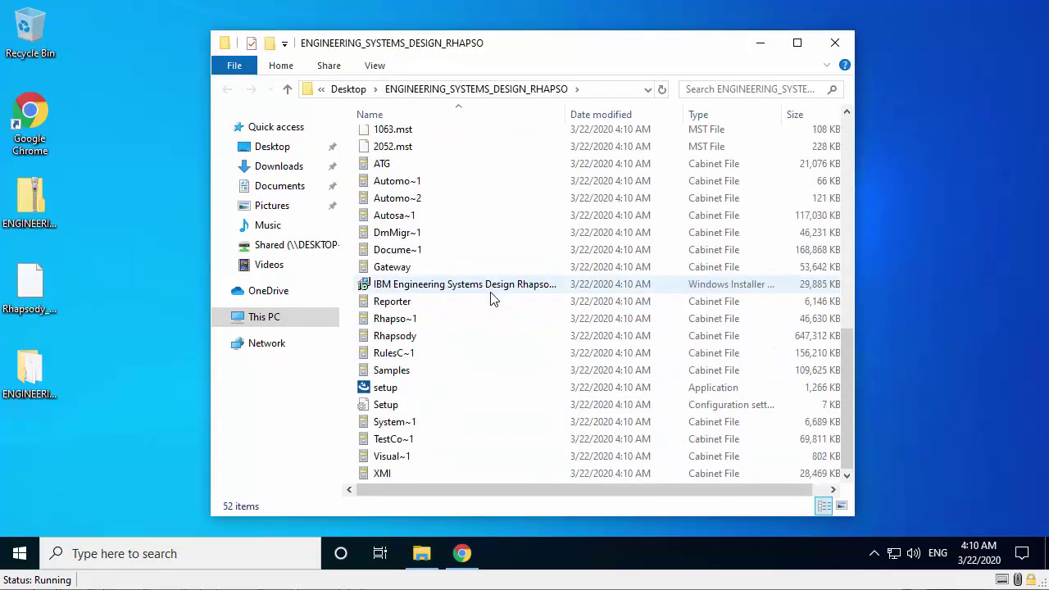
right_click(398, 390)
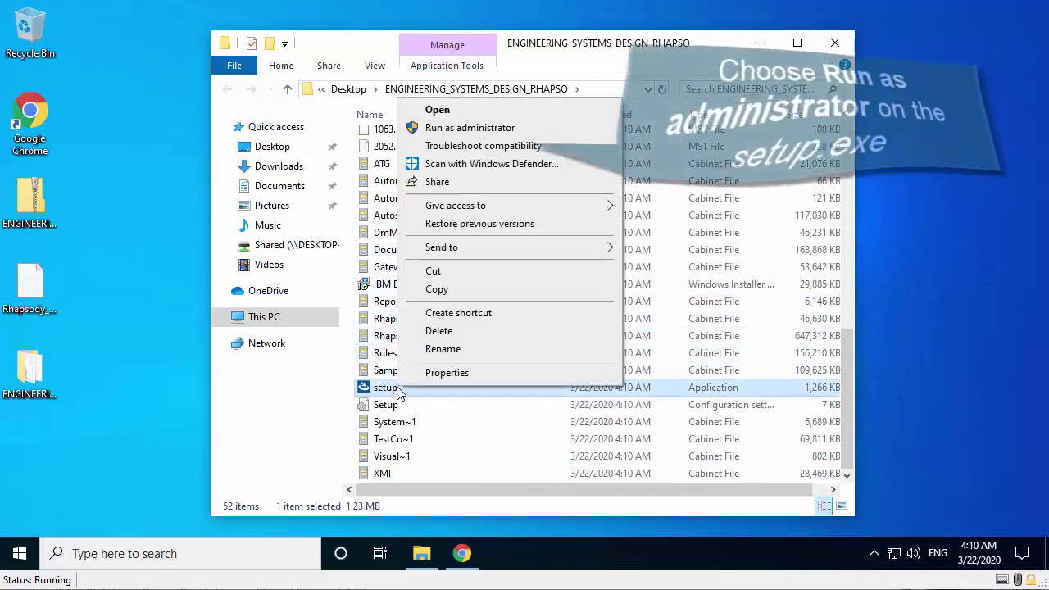
left_click(525, 128)
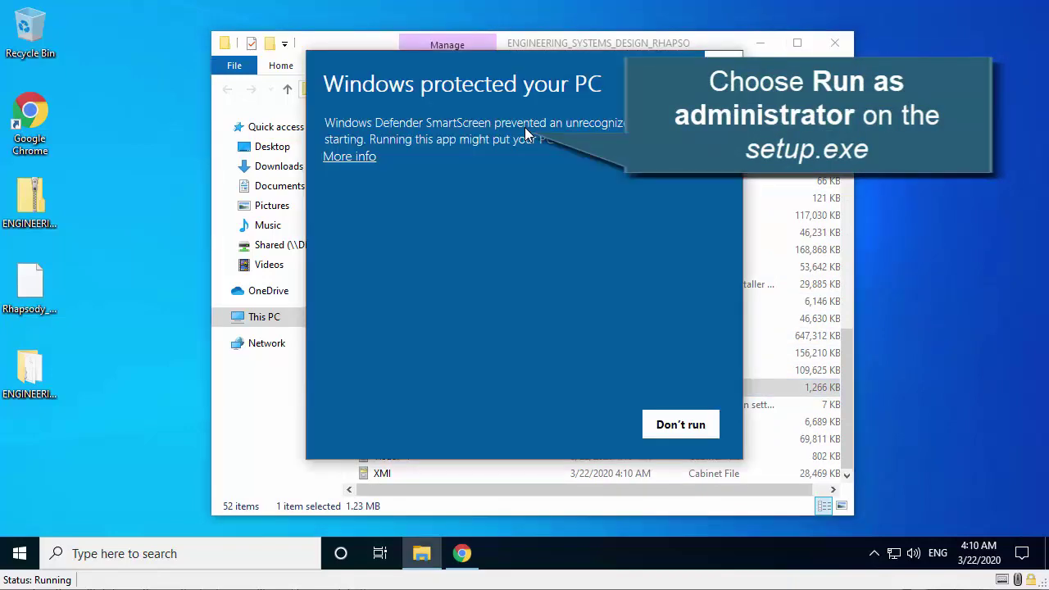
left_click(359, 158)
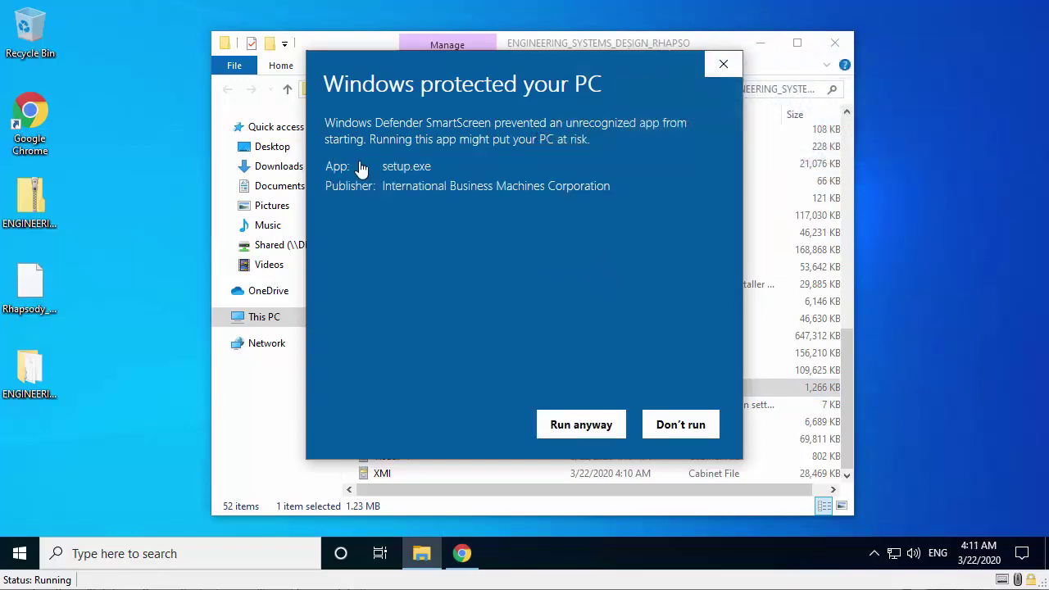
left_click(565, 423)
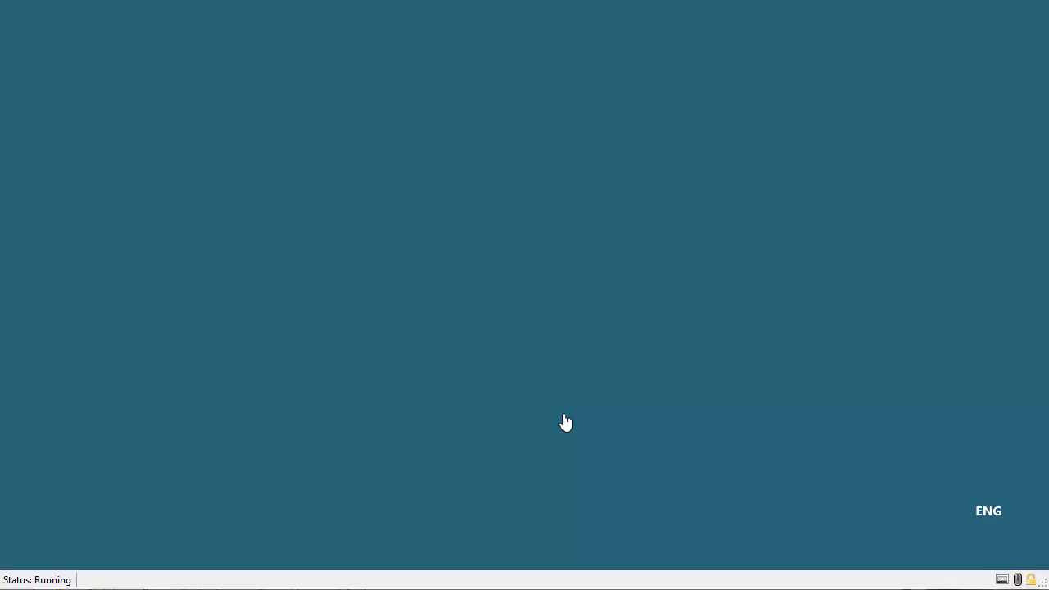
left_click(495, 393)
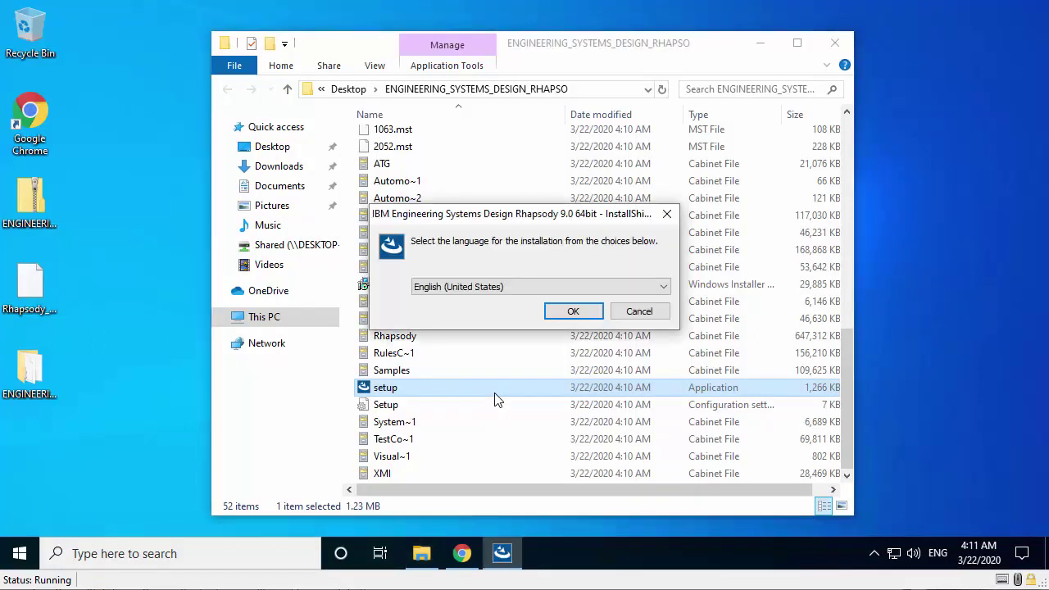
Choose English (United States), the Developer edition with C added, and the All Users location
left_click(572, 319)
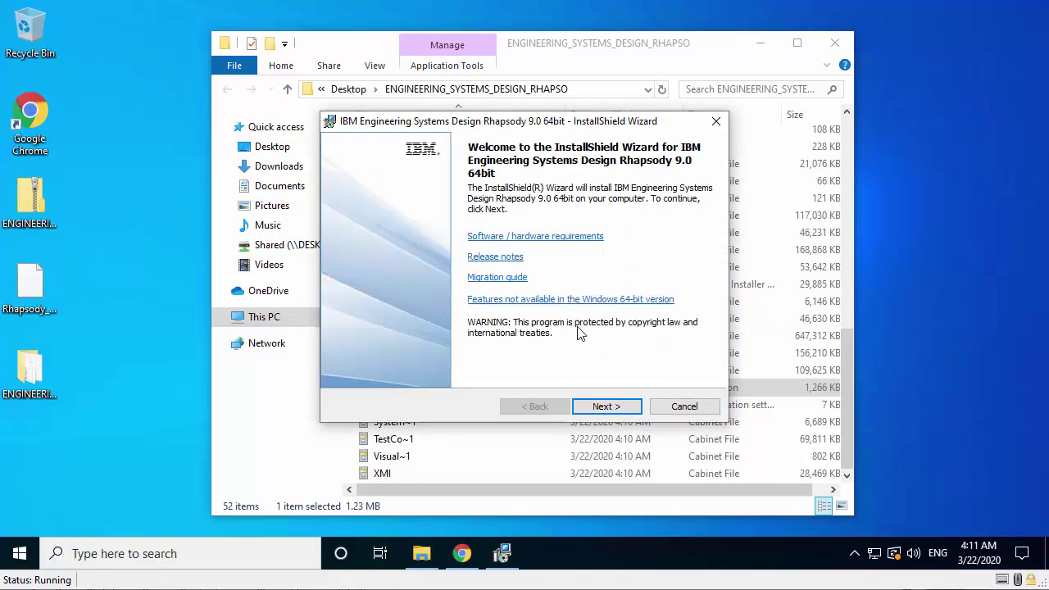
left_click(623, 407)
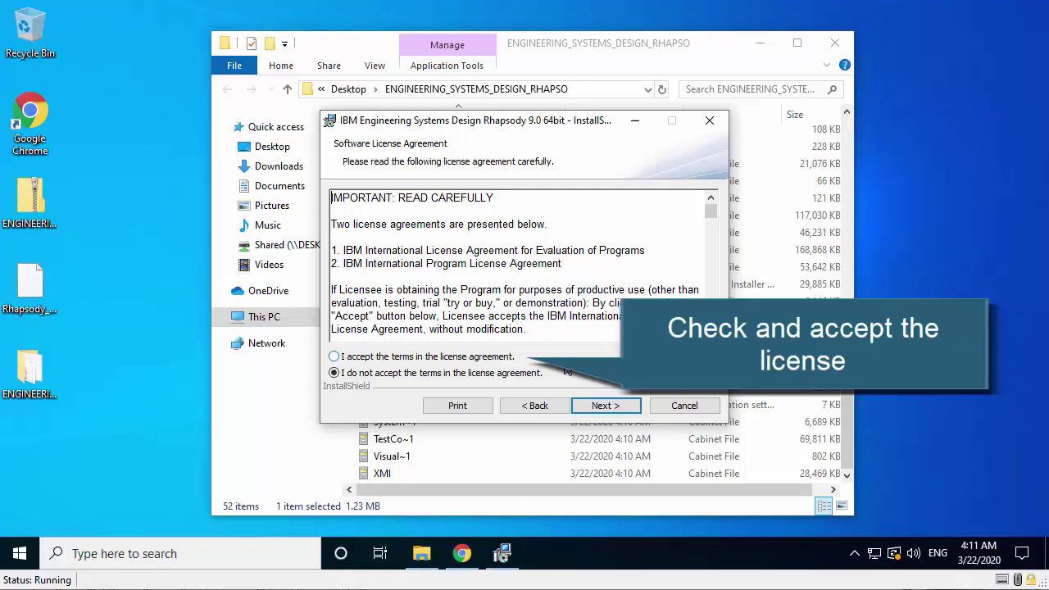
left_click(604, 404)
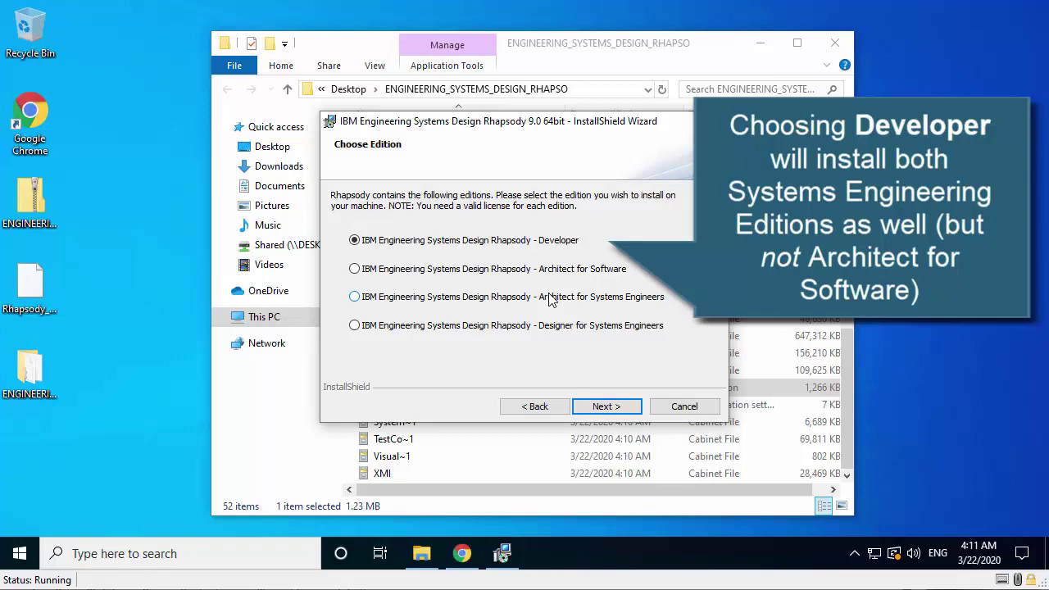
left_click(613, 407)
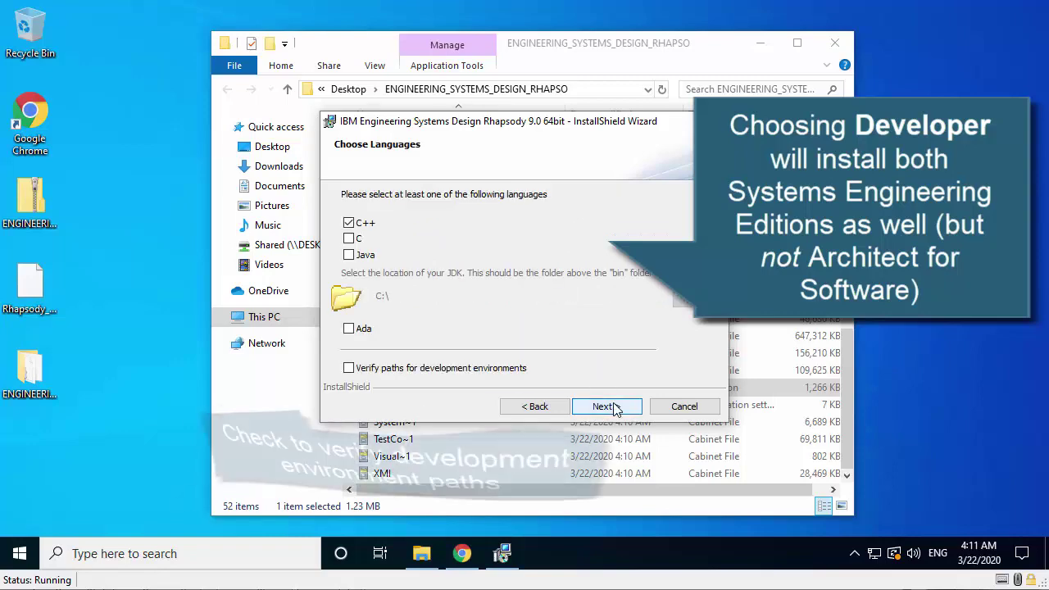
left_click(348, 238)
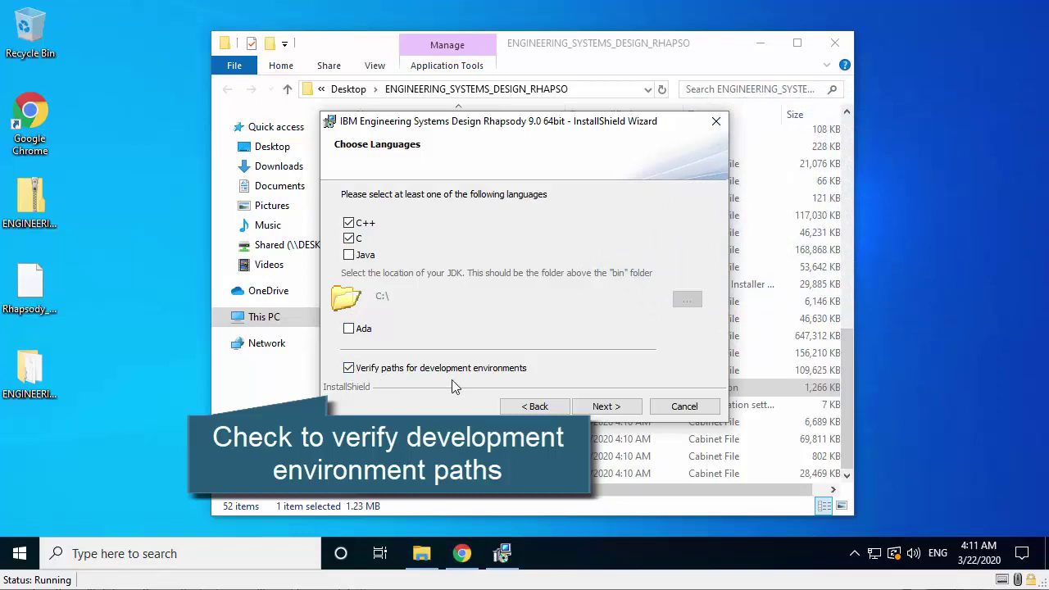
left_click(605, 408)
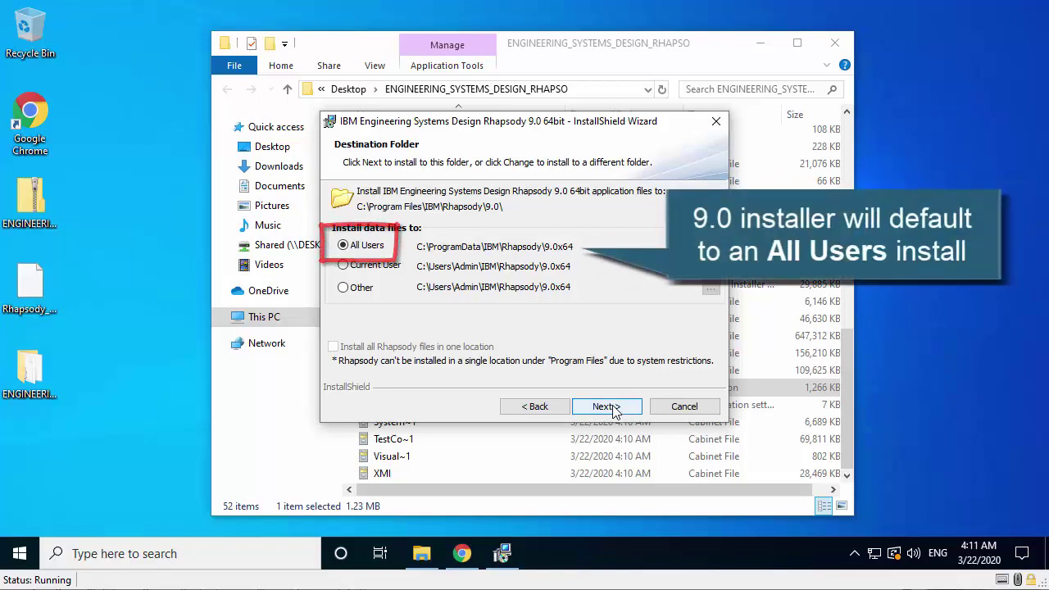
left_click(610, 407)
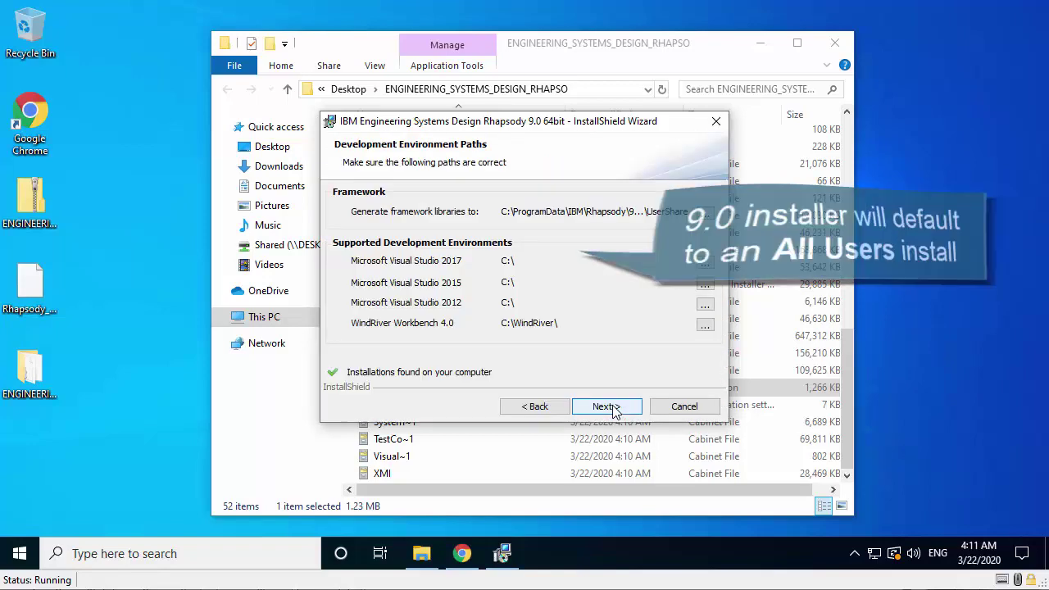
Cancel the installation at the development environment paths and close the wizard
left_click(606, 407)
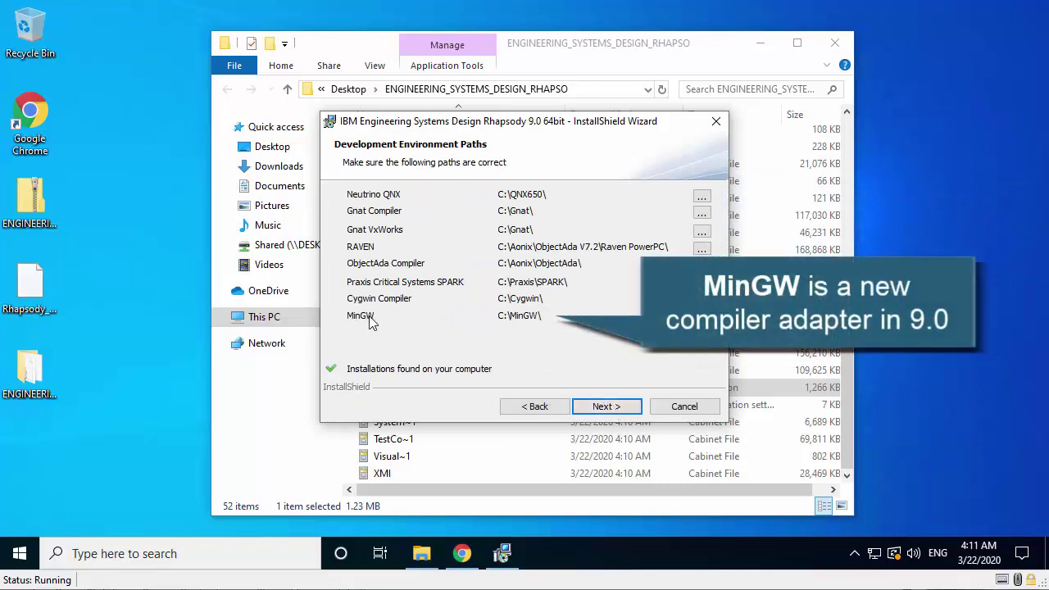
left_click(681, 407)
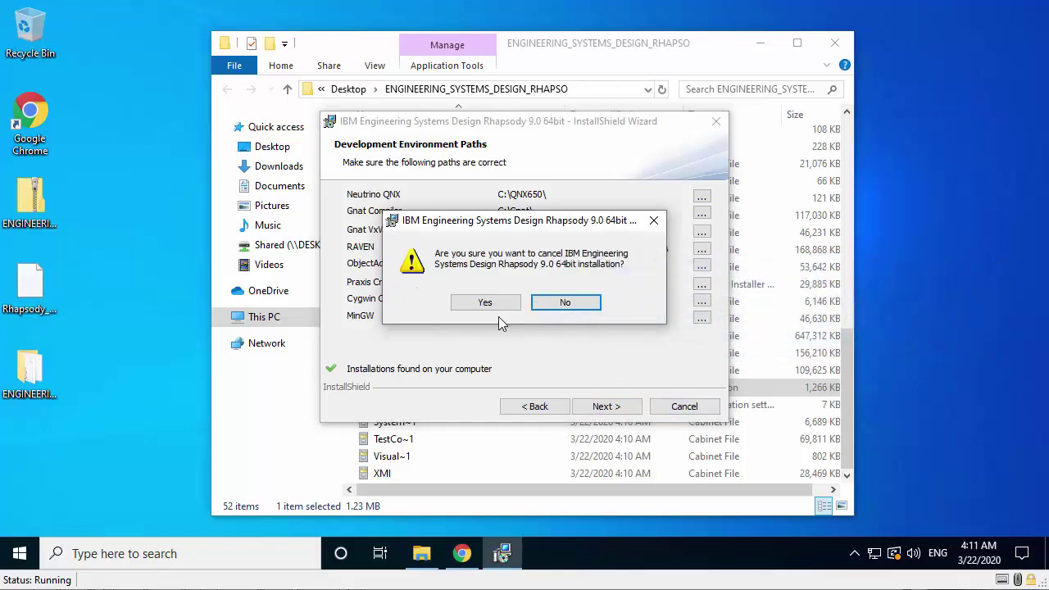
left_click(486, 303)
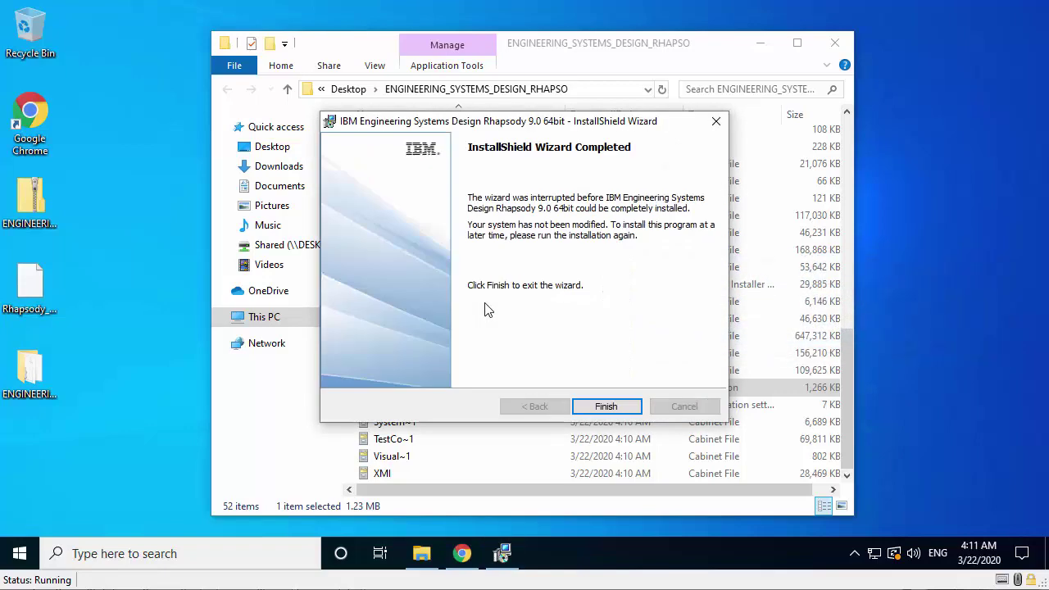
left_click(607, 405)
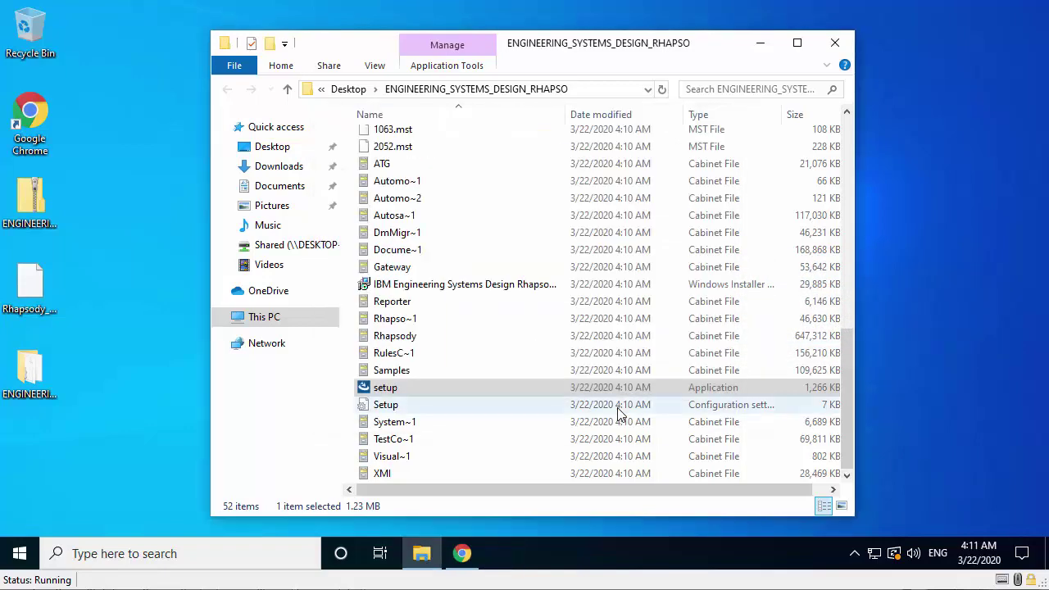
Search for 'cygwin download' in a new tab and open the Install Cygwin page
left_click(464, 555)
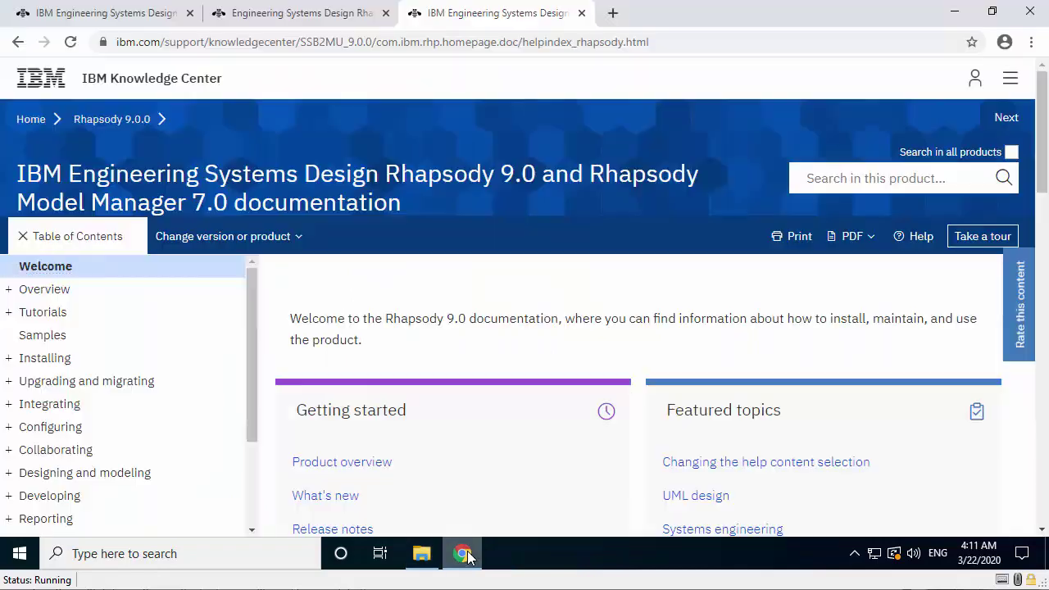
left_click(613, 15)
type("cygw")
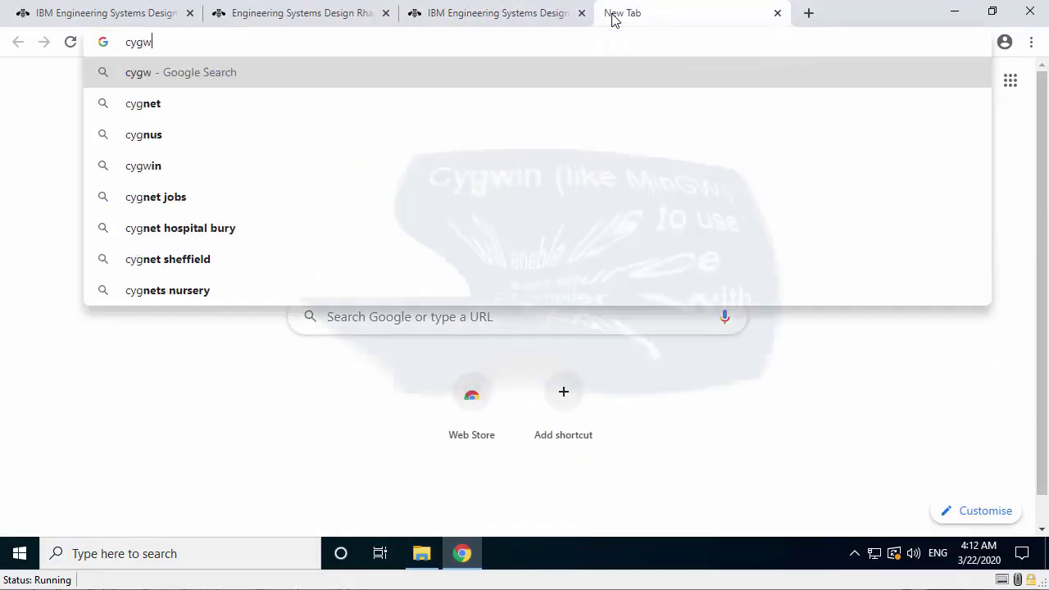
type("in")
key("Down")
key("Return")
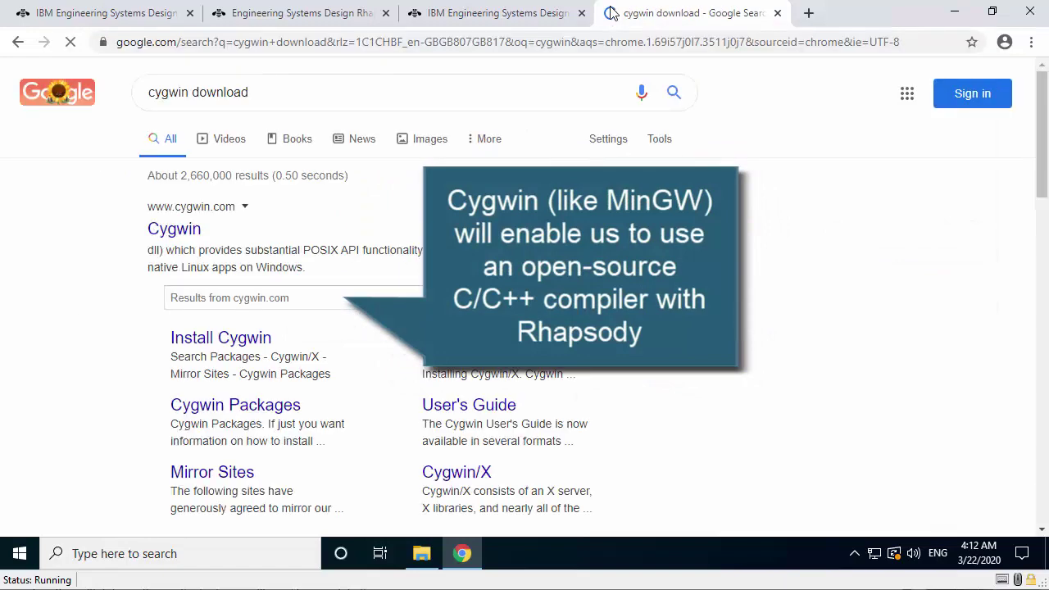
left_click(244, 365)
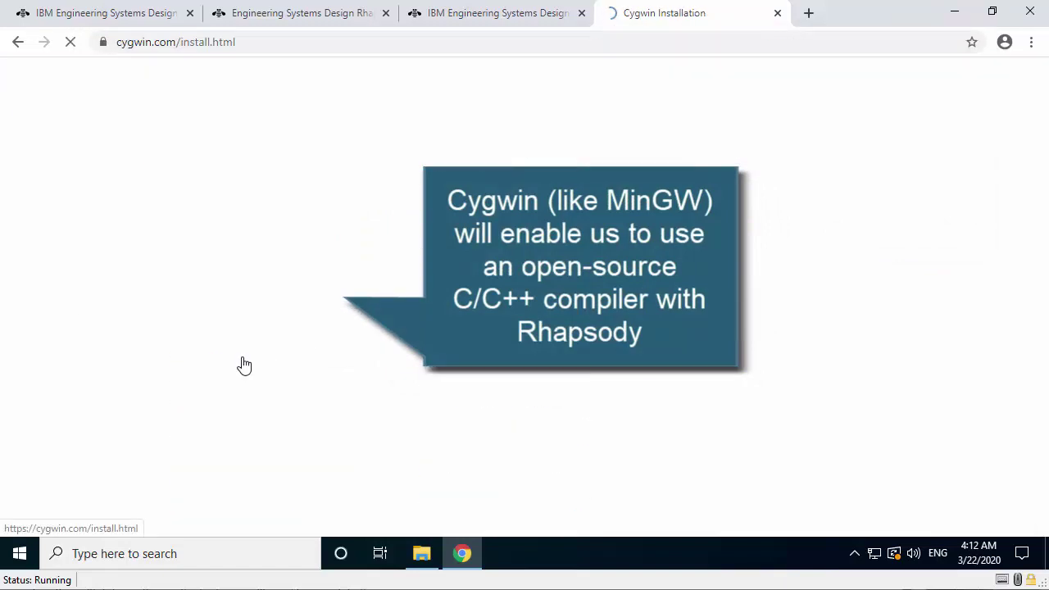
Download setup-x86_64.exe and launch it, granting permission
left_click(248, 292)
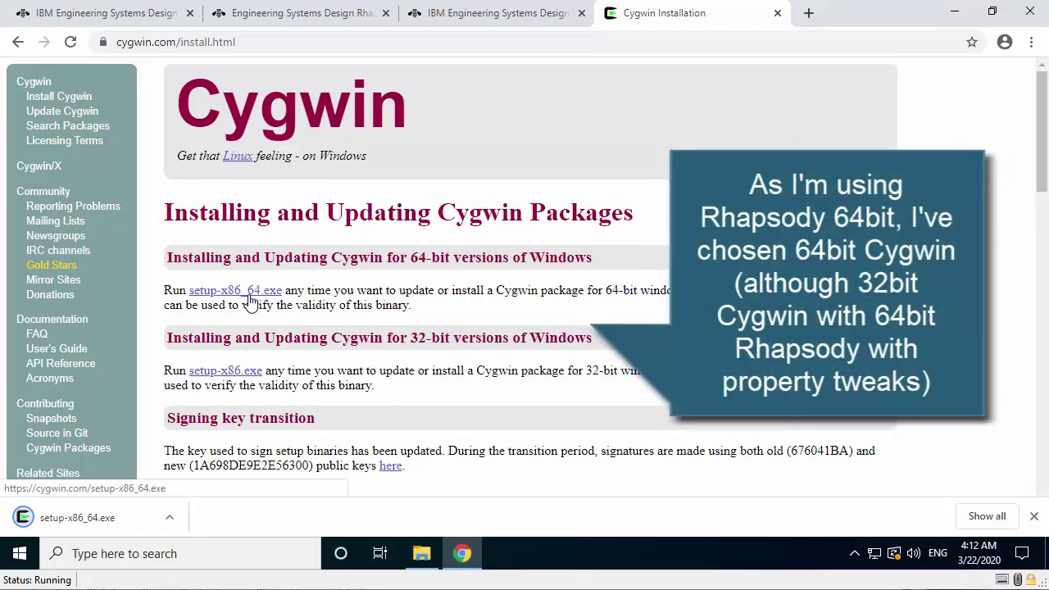
left_click(92, 518)
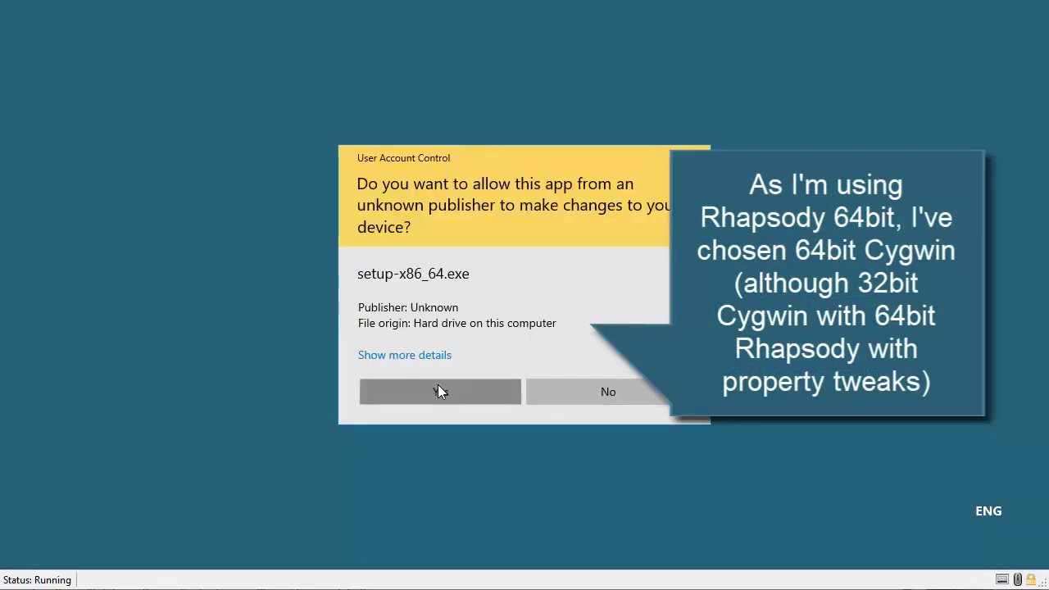
left_click(437, 385)
Choose Download Without Installing into Downloads, keep proxy settings, and use the cygwin.mirror.constant.com mirror
left_click(613, 423)
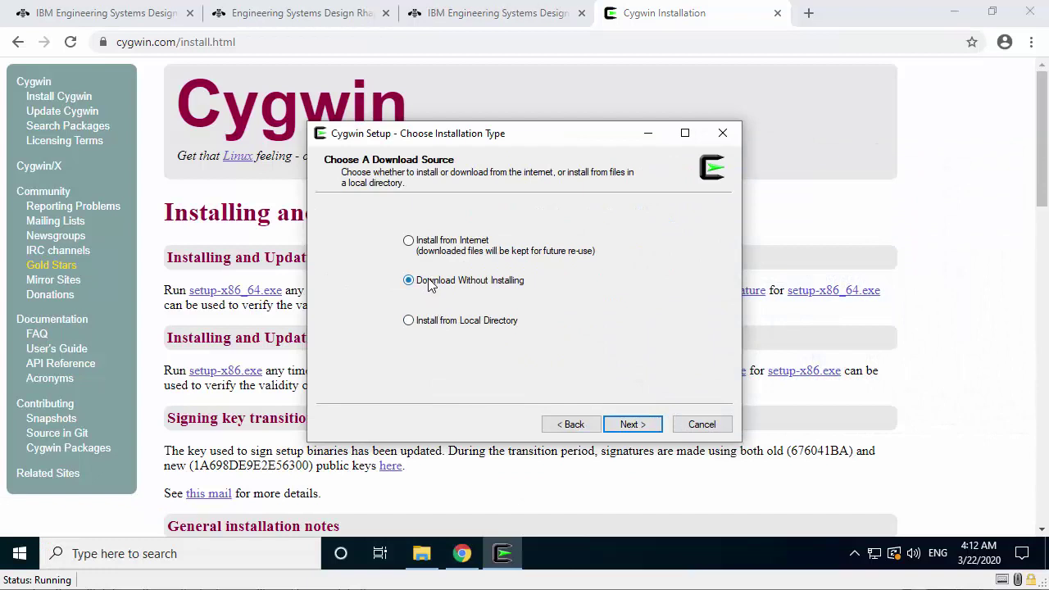
left_click(630, 424)
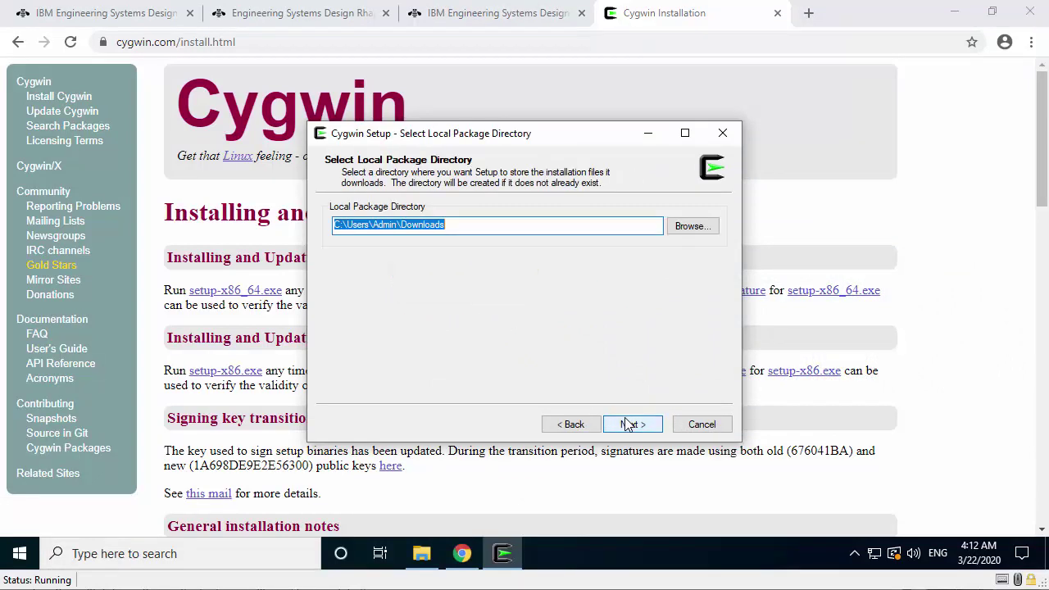
left_click(628, 424)
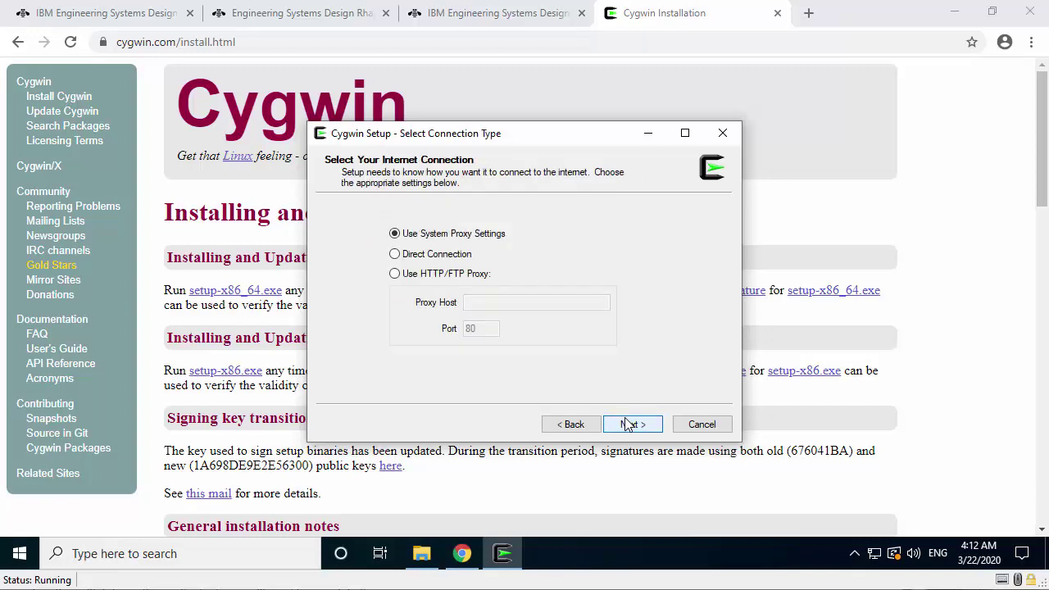
left_click(628, 424)
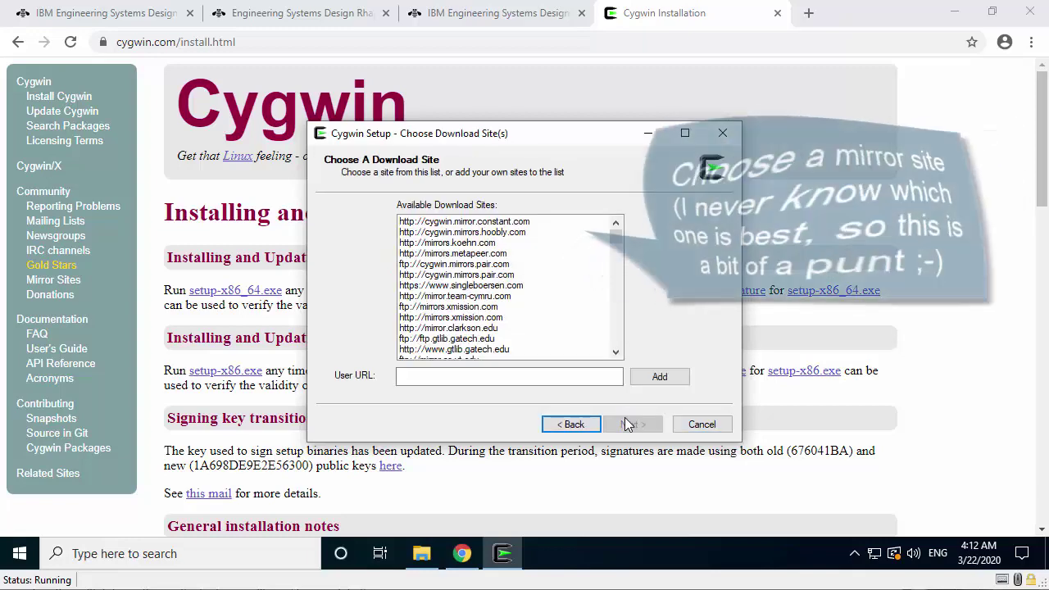
left_click(482, 222)
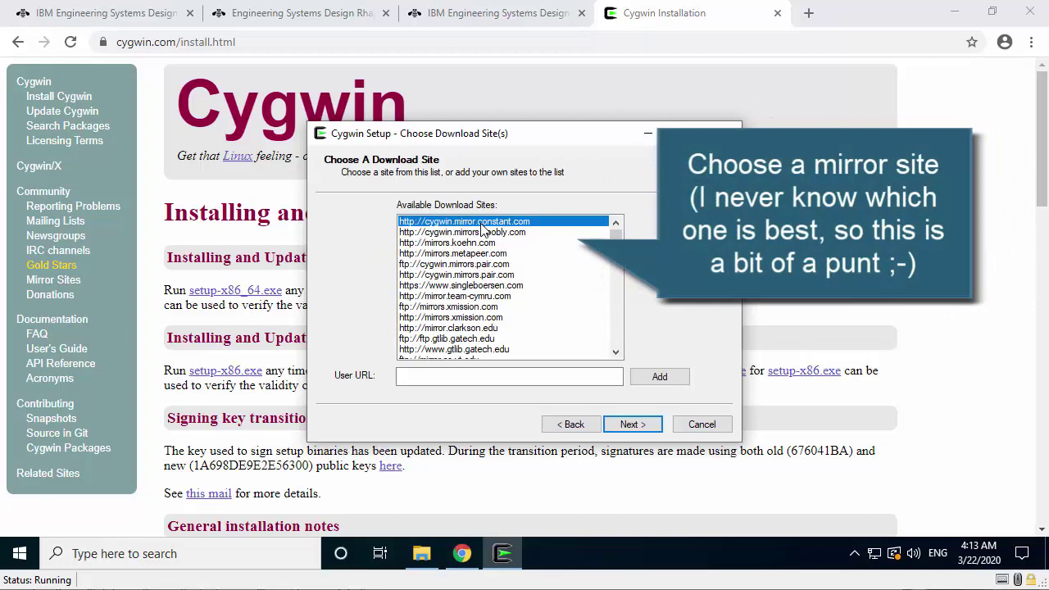
left_click(625, 428)
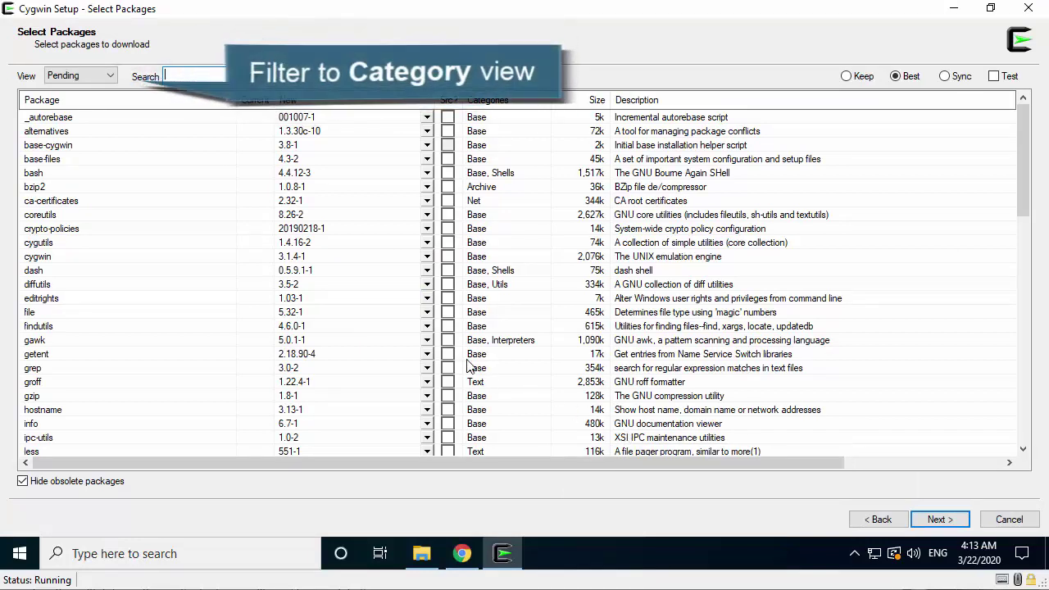
Switch the package view to Category and expand All > Devel
left_click(108, 76)
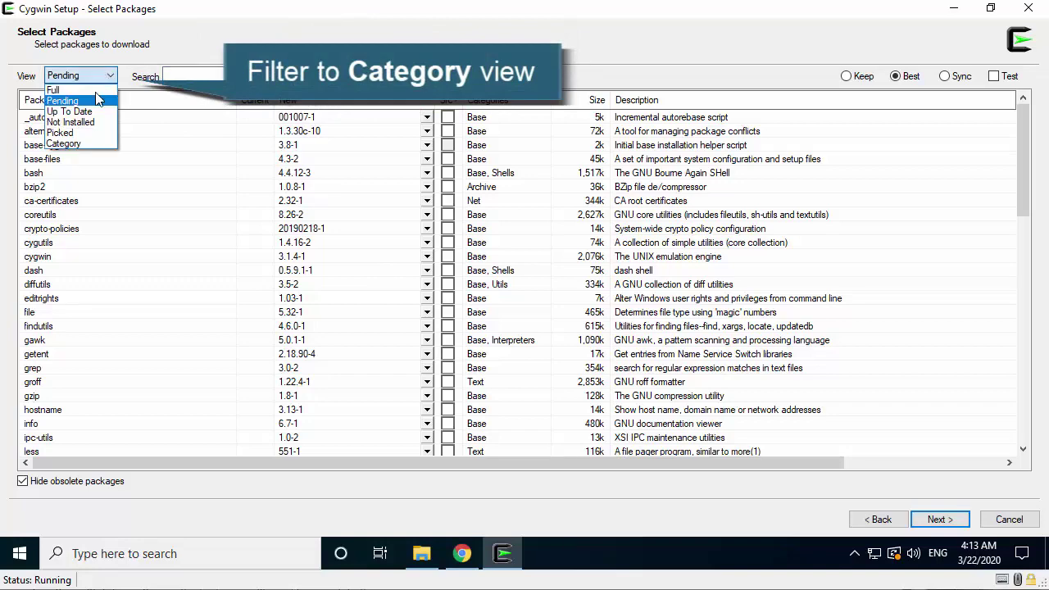
left_click(82, 143)
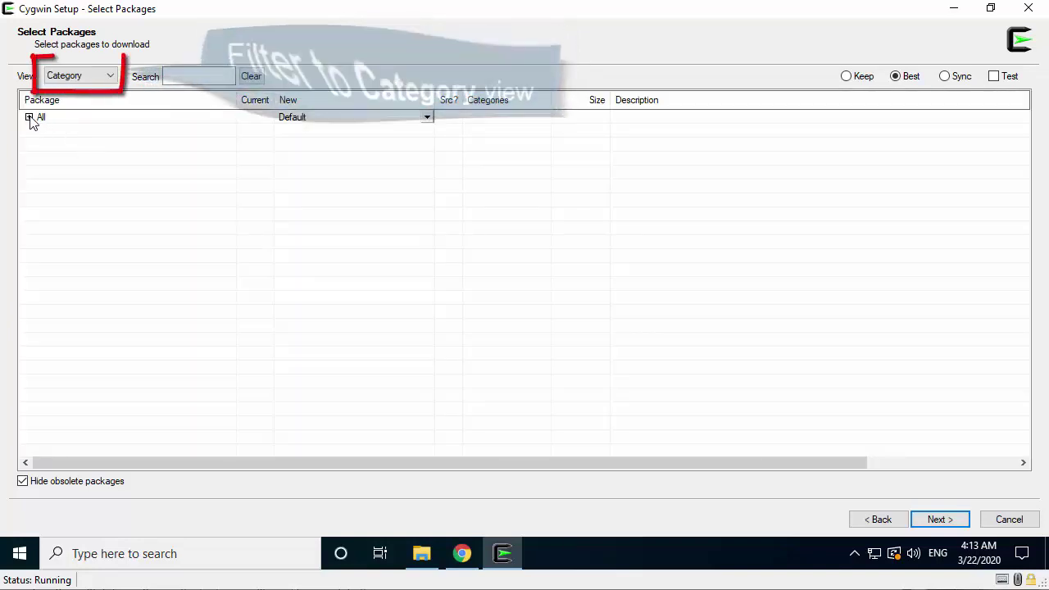
left_click(30, 118)
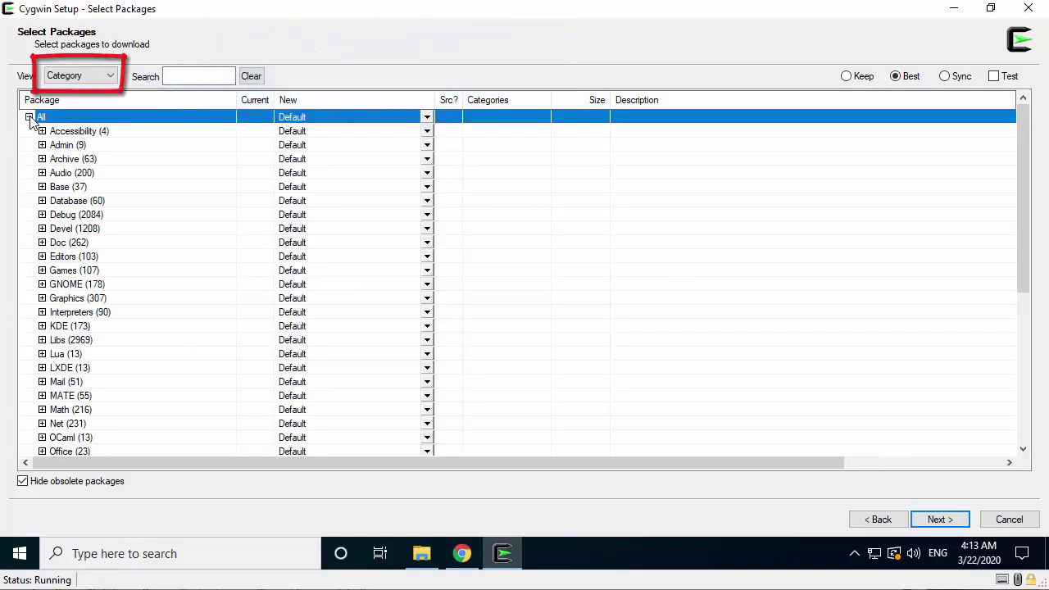
left_click(42, 228)
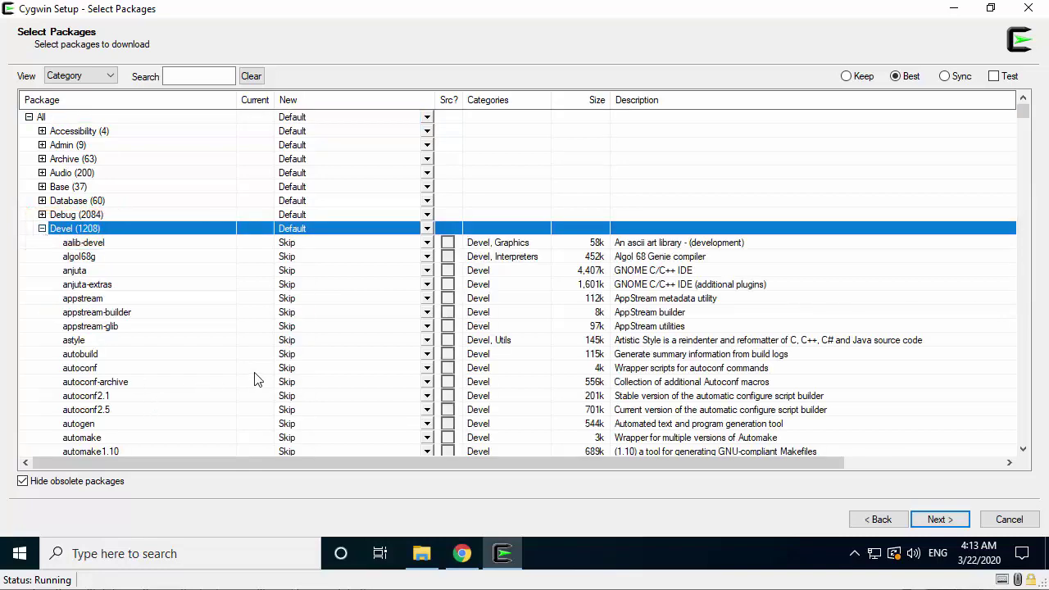
scroll(263, 382, "down", 5)
scroll(278, 386, "down", 20)
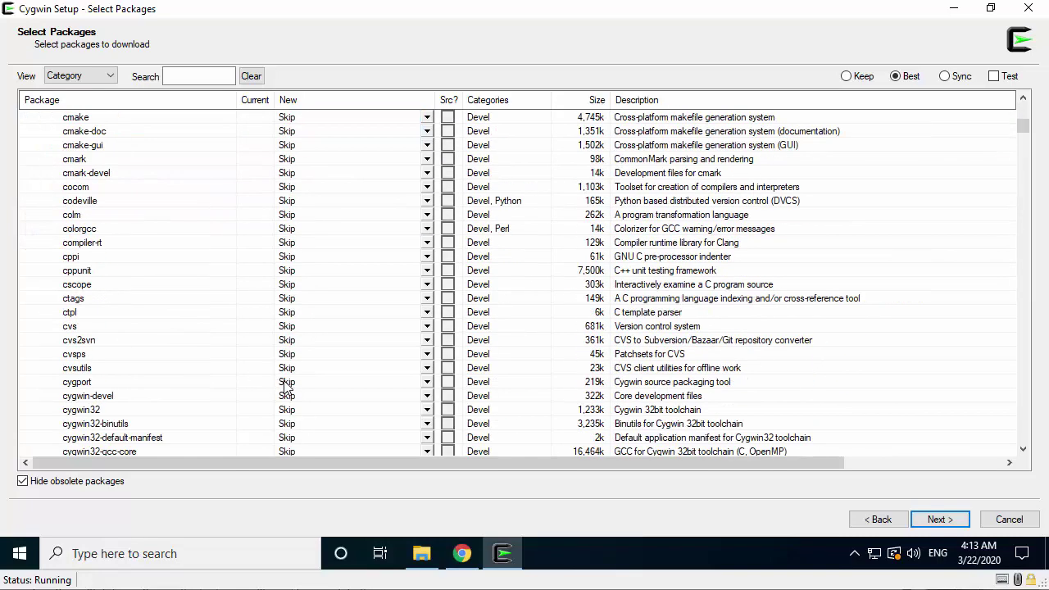
scroll(297, 383, "down", 20)
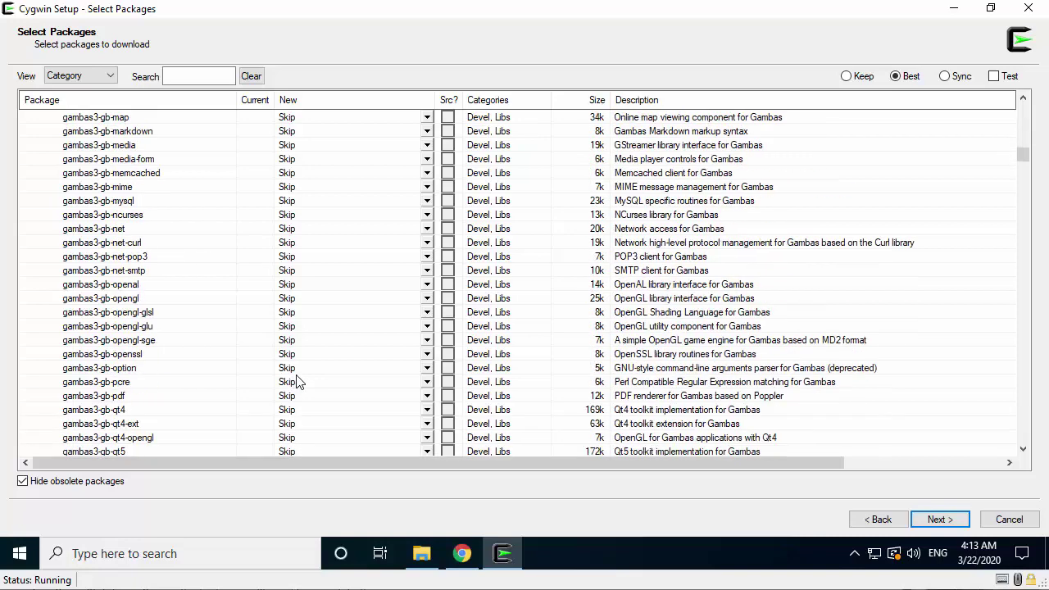
scroll(337, 345, "up", 1)
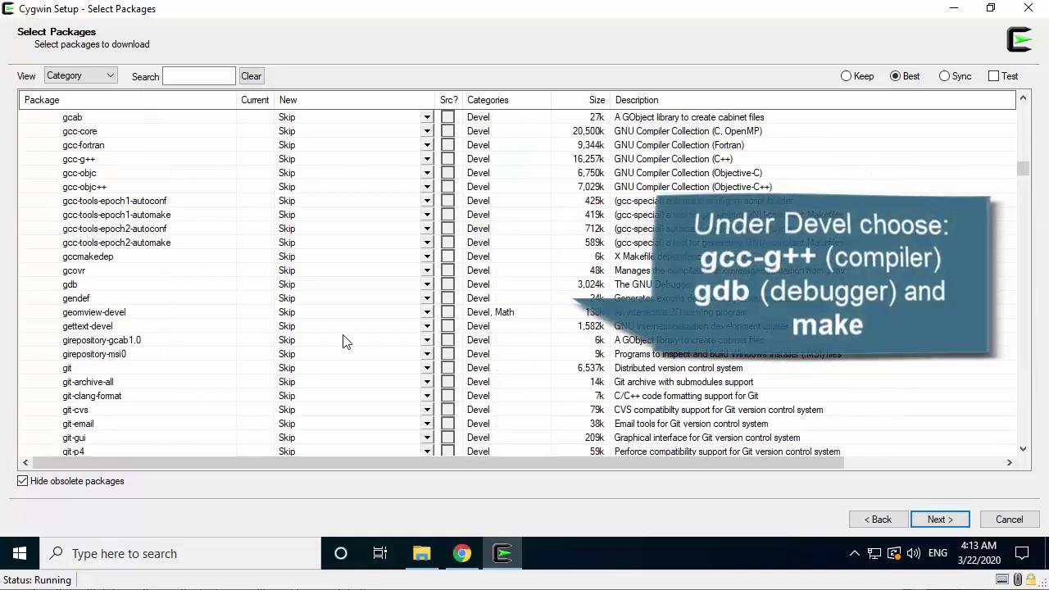
Mark gcc-g++ 9.3.0-1, gdb 8.2.1-1 and make 4.3-1, then start the download
left_click(427, 160)
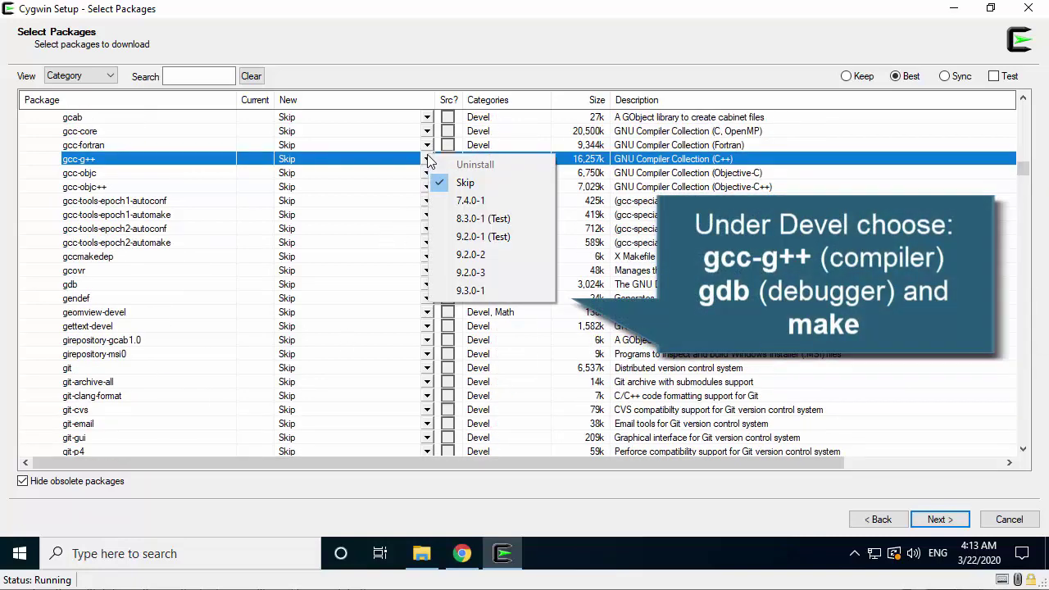
left_click(485, 290)
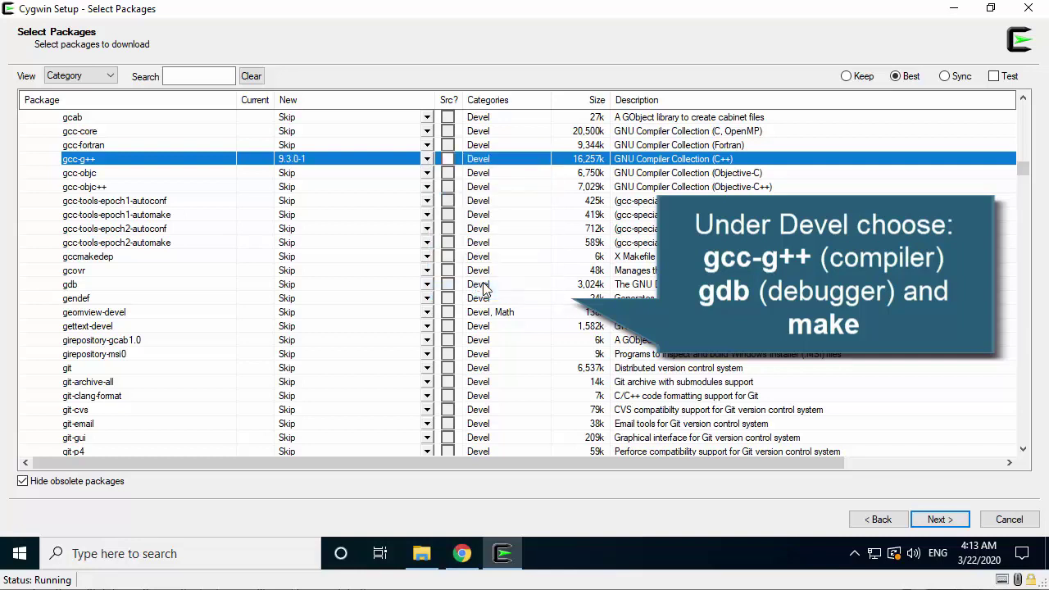
left_click(427, 284)
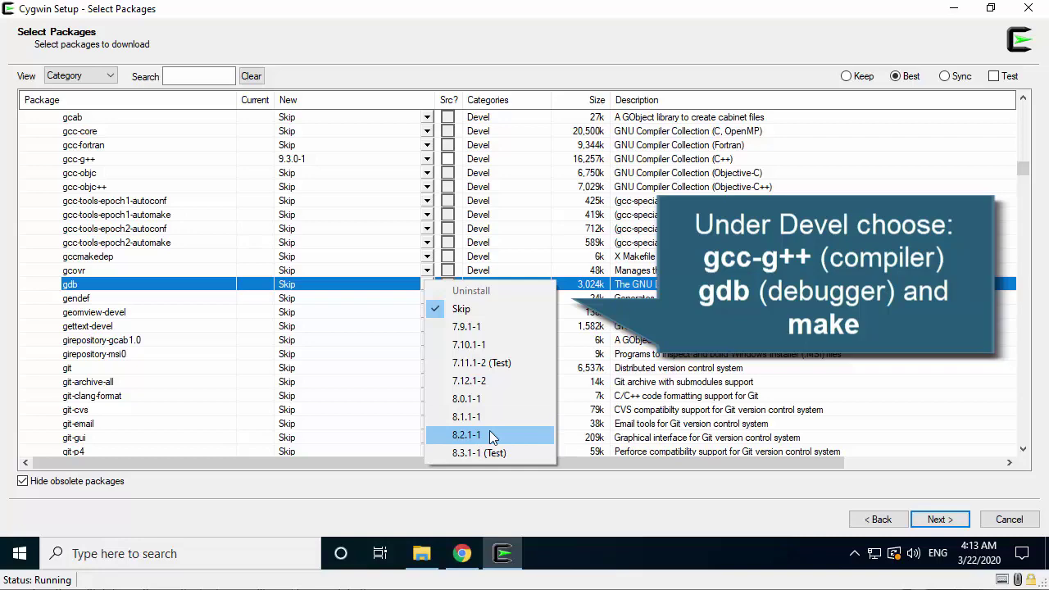
left_click(493, 434)
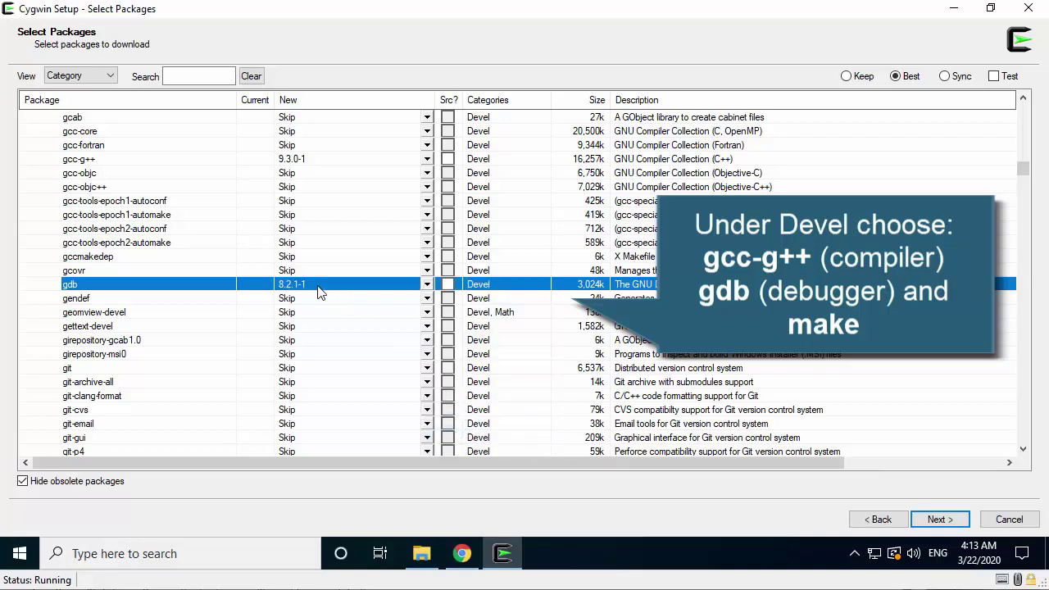
scroll(320, 300, "down", 20)
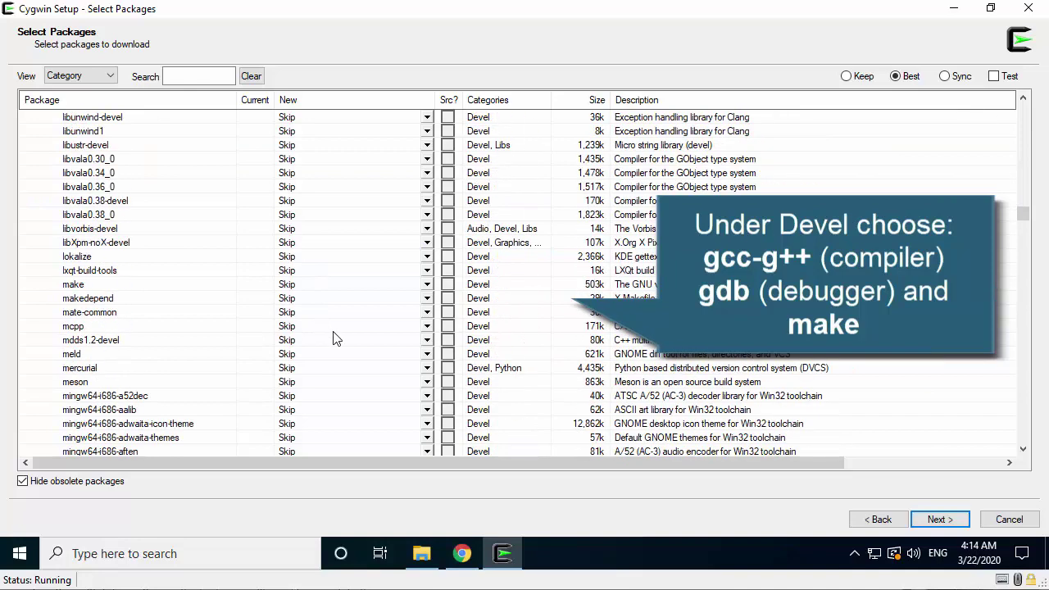
scroll(334, 339, "down", 1)
left_click(427, 244)
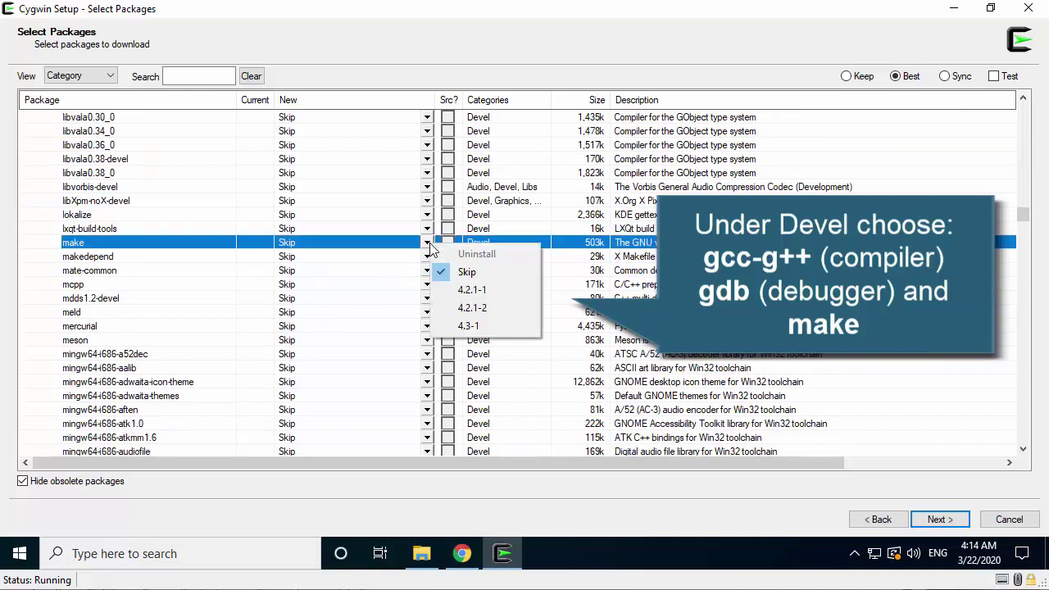
left_click(469, 325)
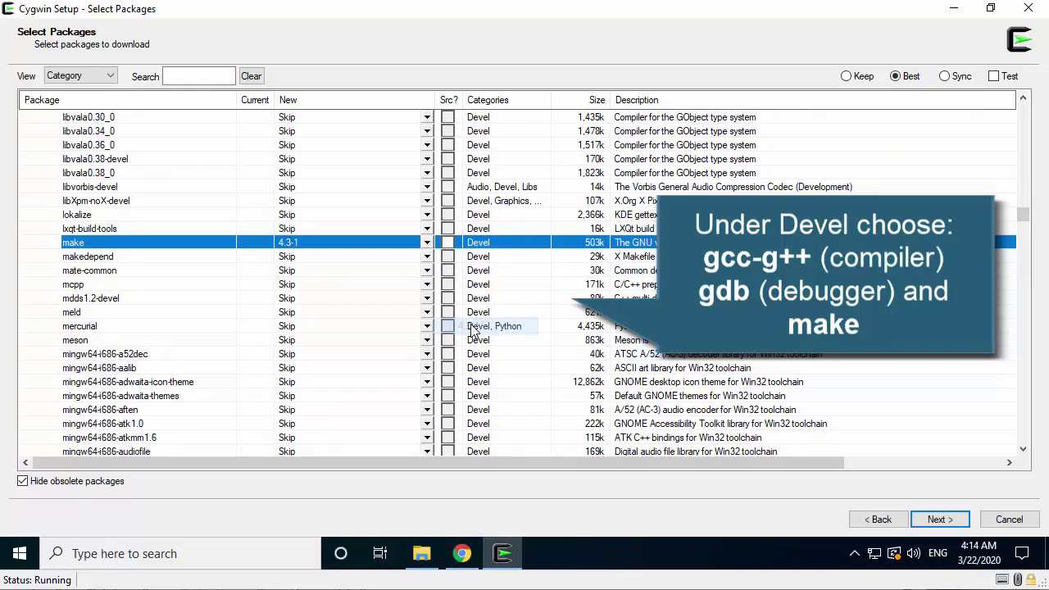
left_click(940, 518)
left_click(639, 419)
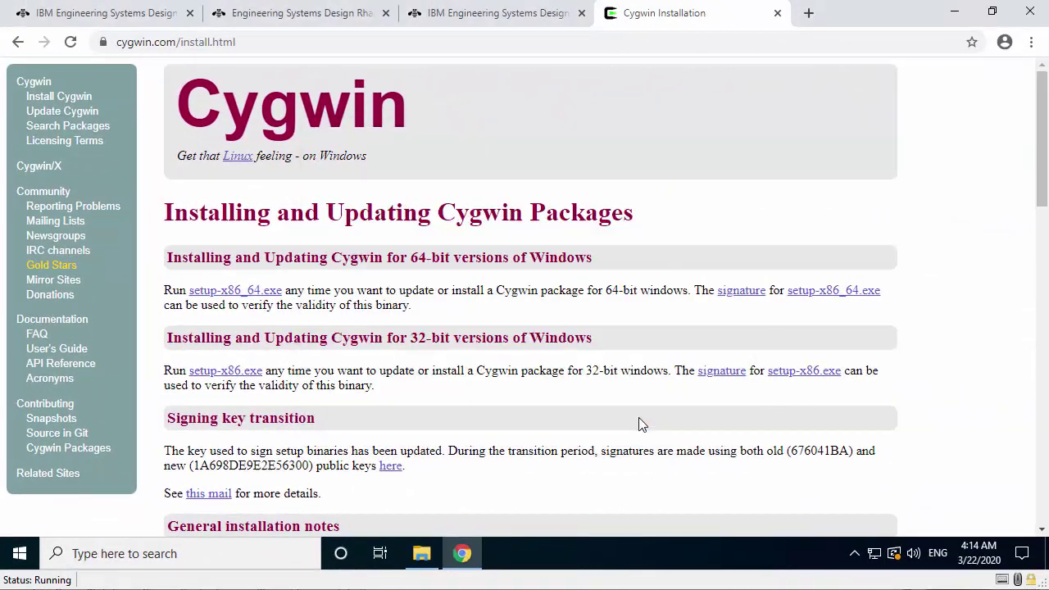
Open Chrome's Downloads page listing setup-x86_64.exe
left_click(1031, 41)
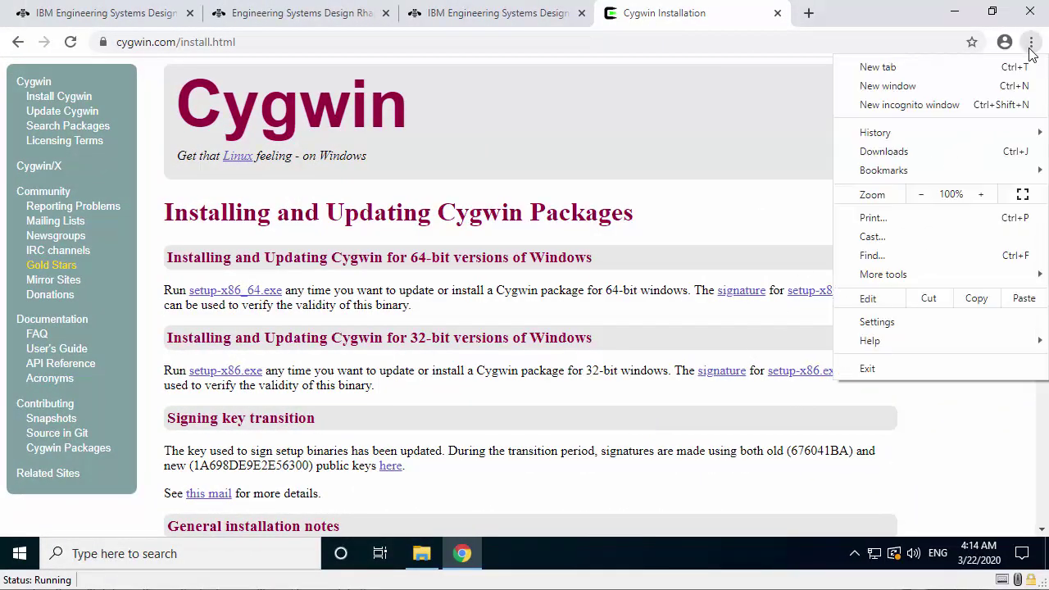
left_click(977, 123)
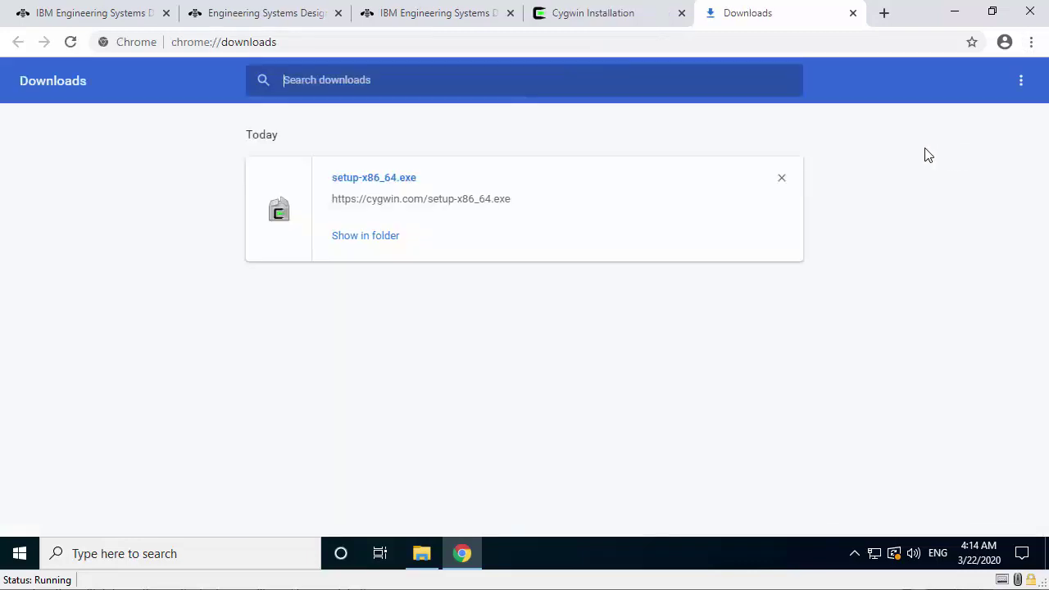
Relaunch Cygwin setup for Install from Local Directory, keeping the default root and Downloads package folder
left_click(363, 182)
left_click(458, 396)
left_click(629, 426)
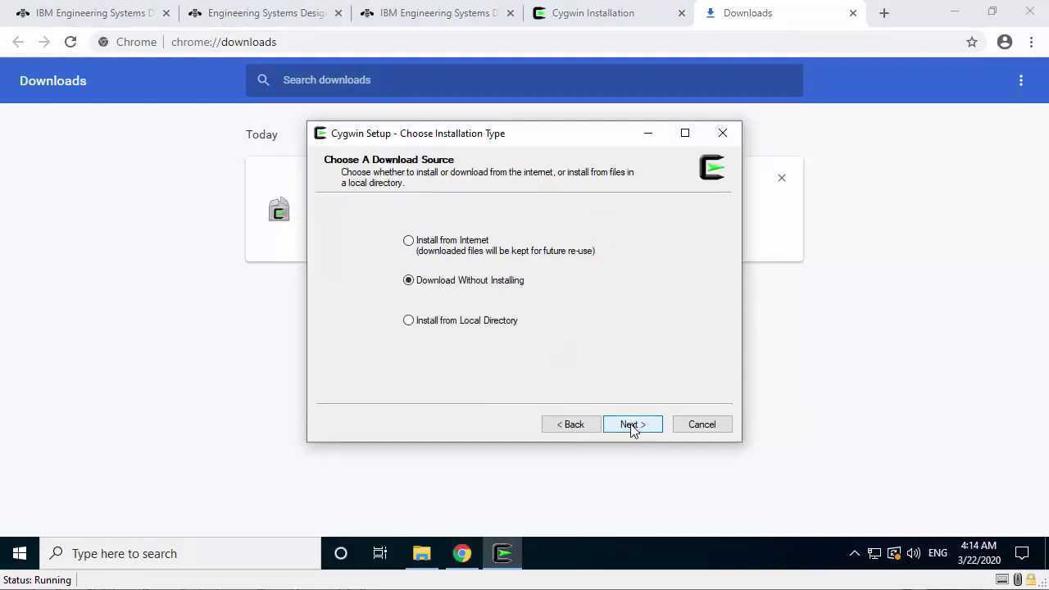
left_click(442, 322)
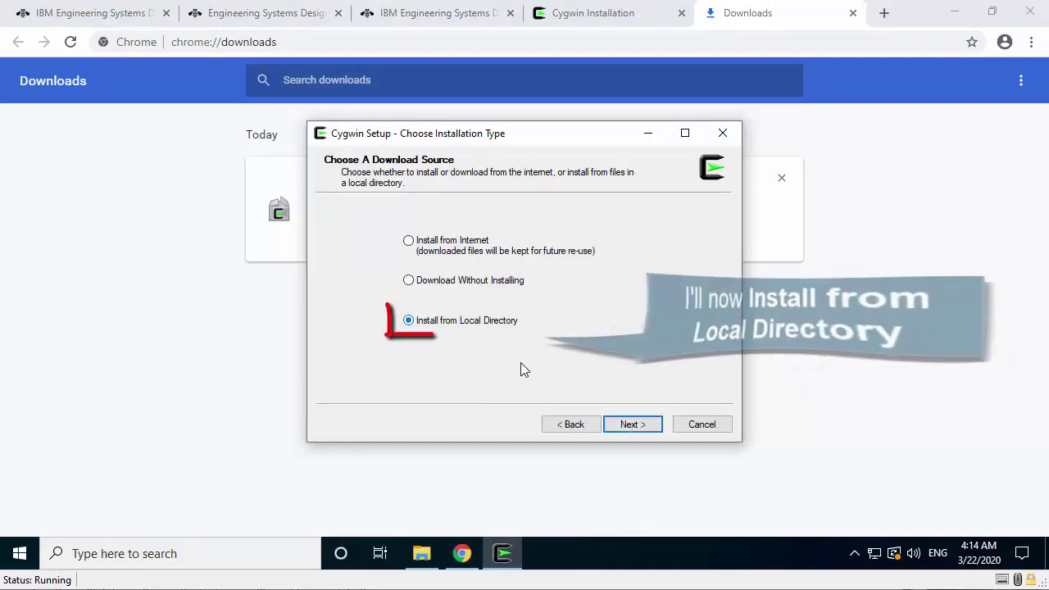
left_click(632, 425)
left_click(632, 425)
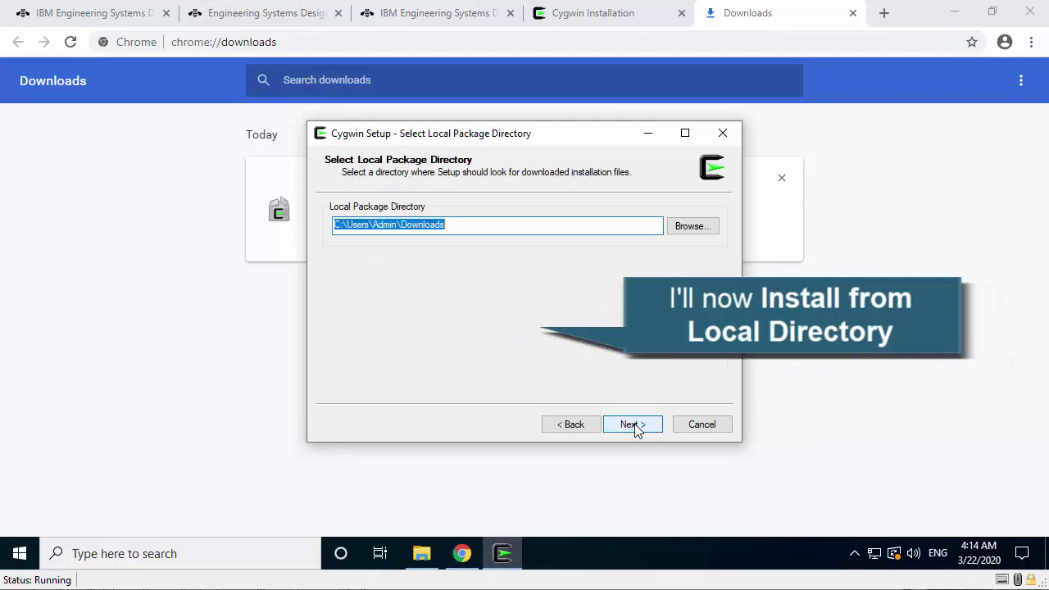
left_click(634, 424)
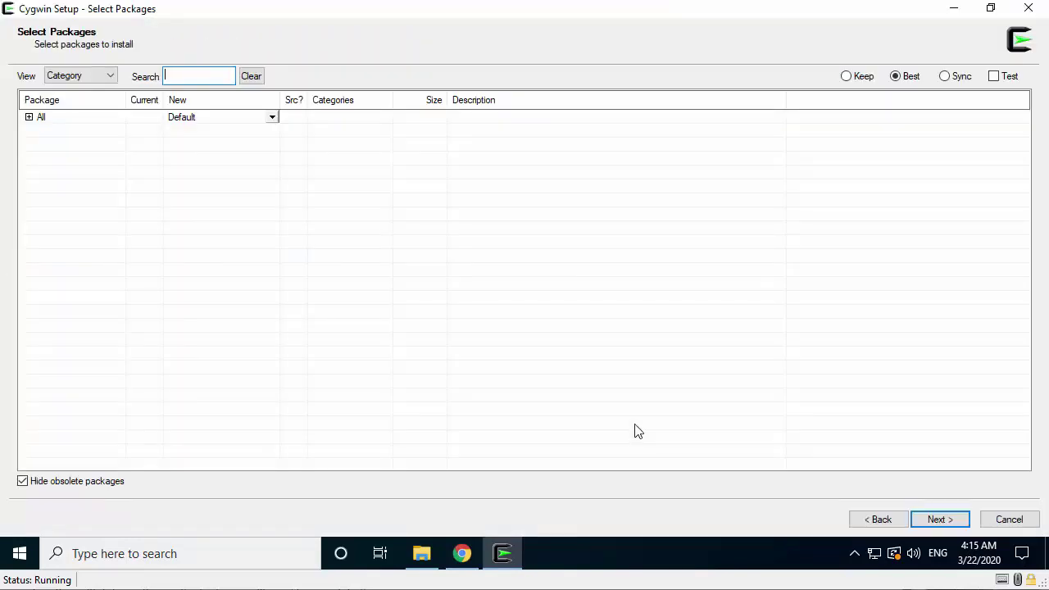
Mark gcc-g++ 9.3.0-1, make 4.3-1 and gdb 8.2.1-1 under Devel and install them
left_click(29, 117)
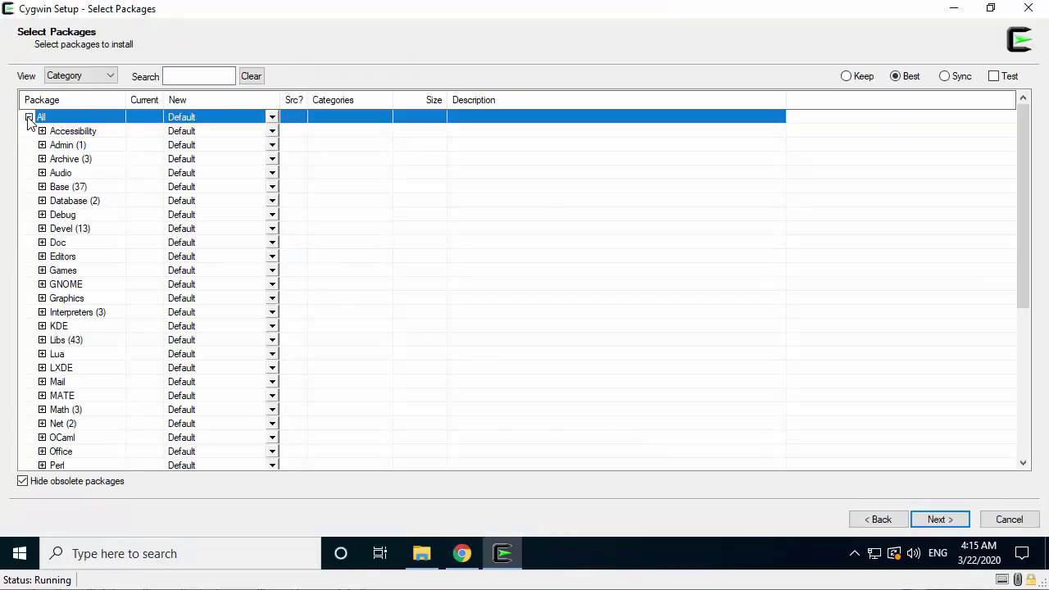
left_click(42, 229)
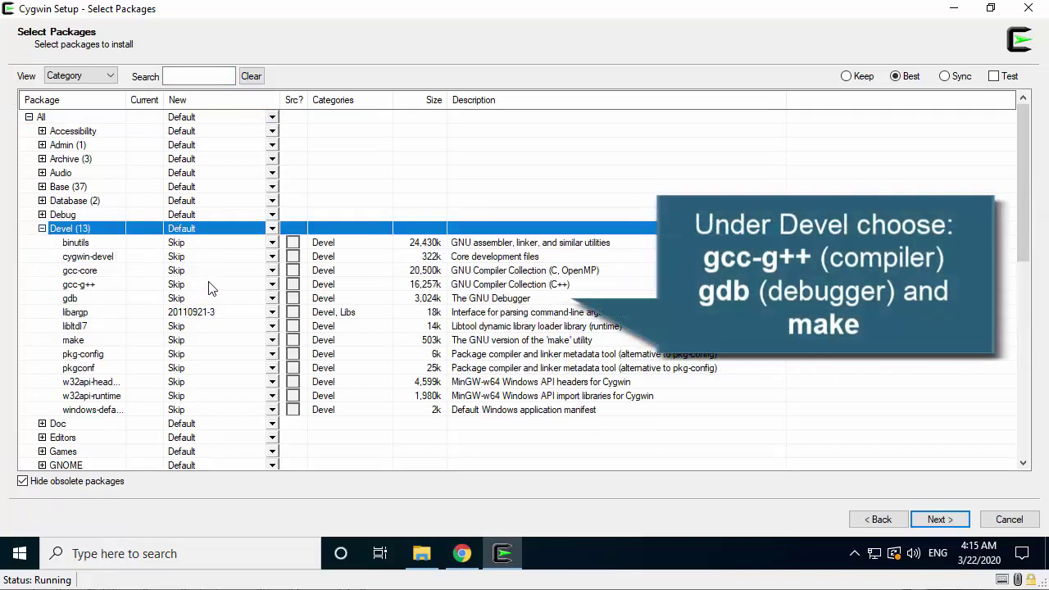
left_click(261, 283)
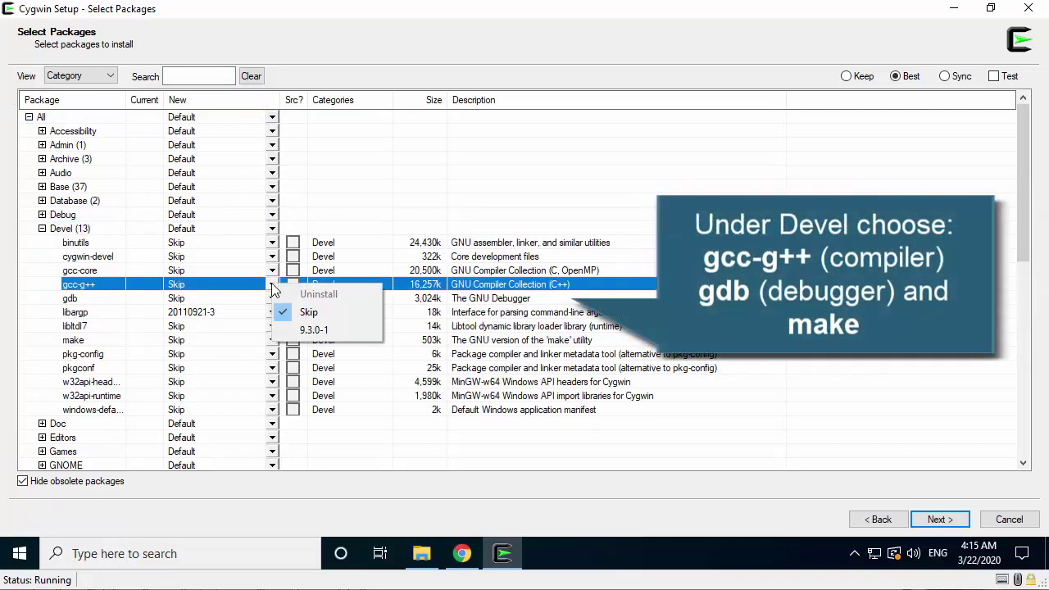
left_click(313, 330)
left_click(271, 339)
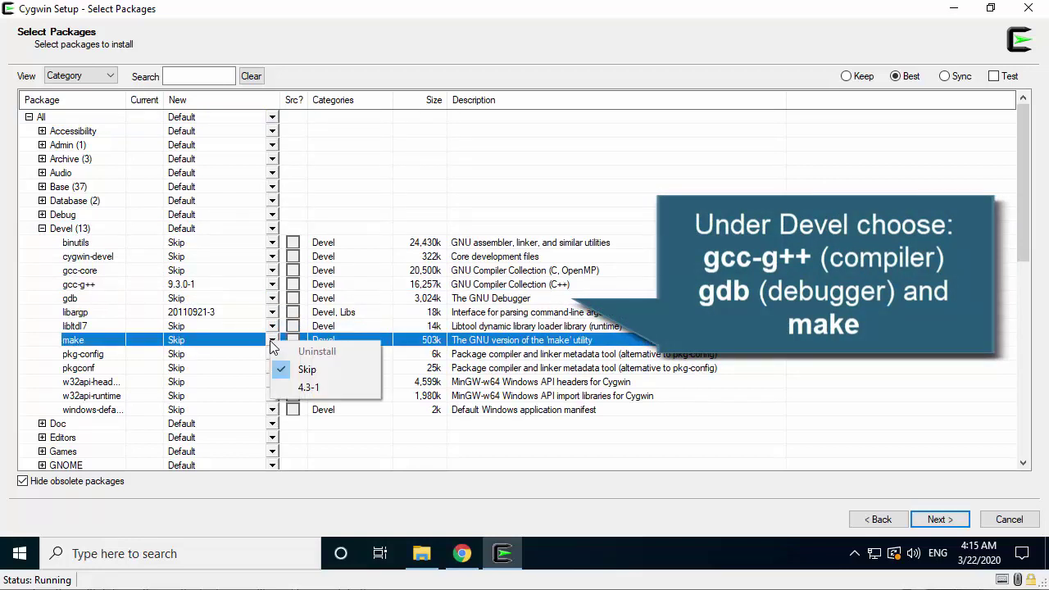
left_click(308, 387)
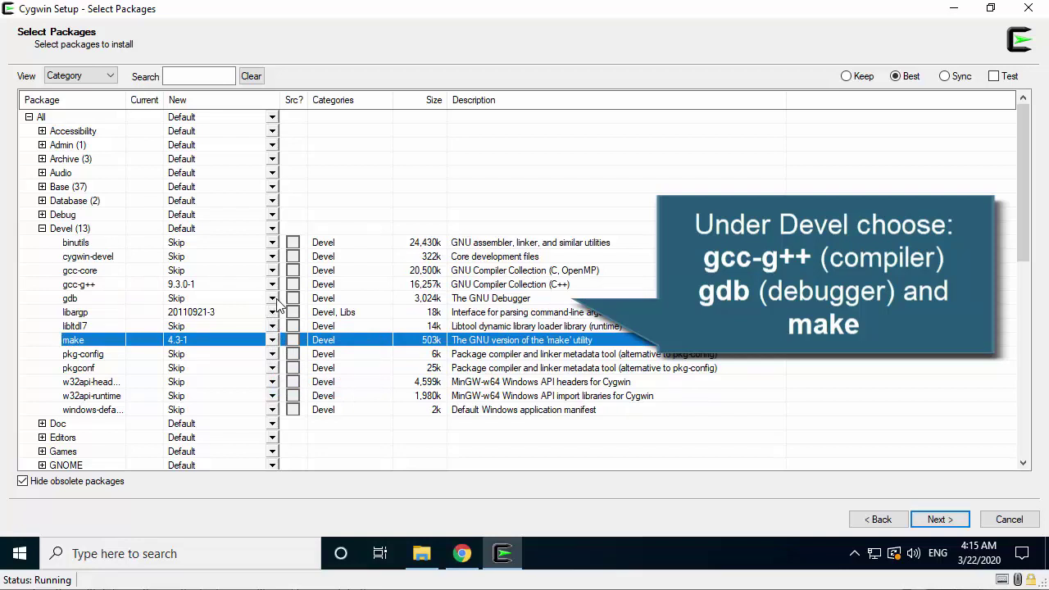
left_click(271, 298)
left_click(327, 348)
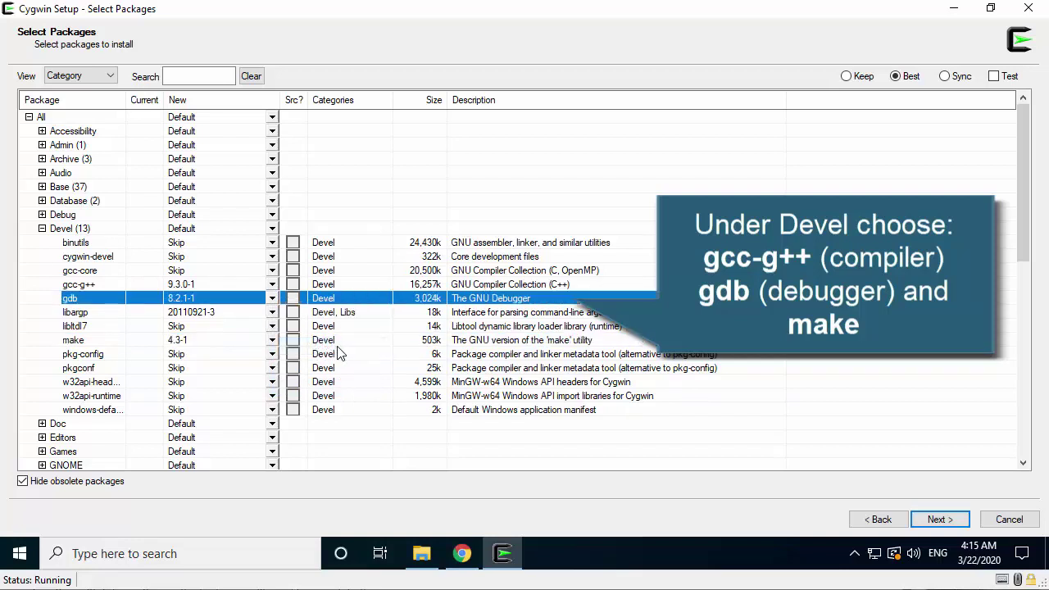
left_click(941, 525)
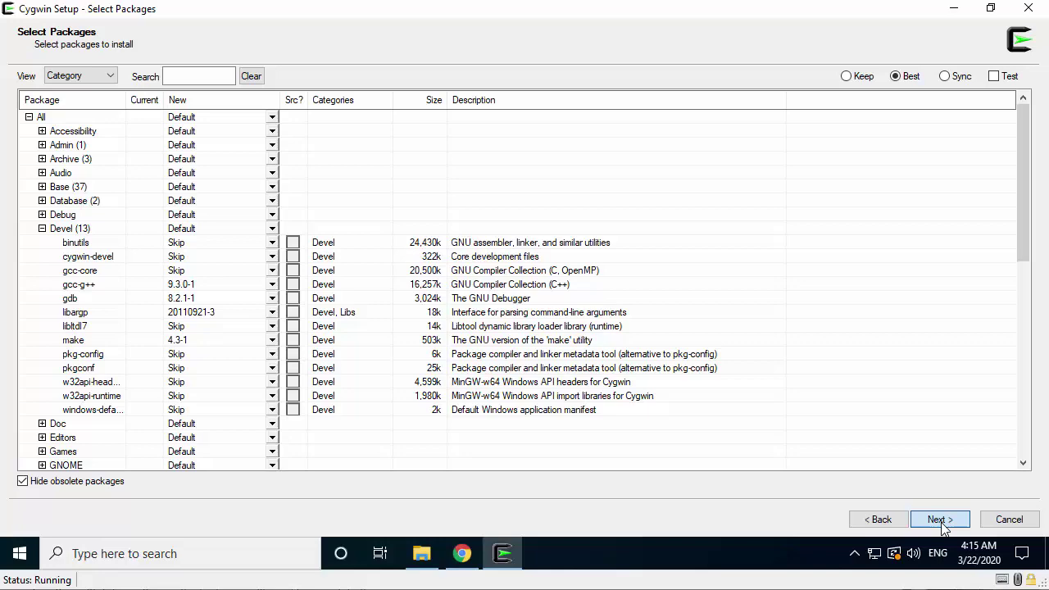
left_click(644, 424)
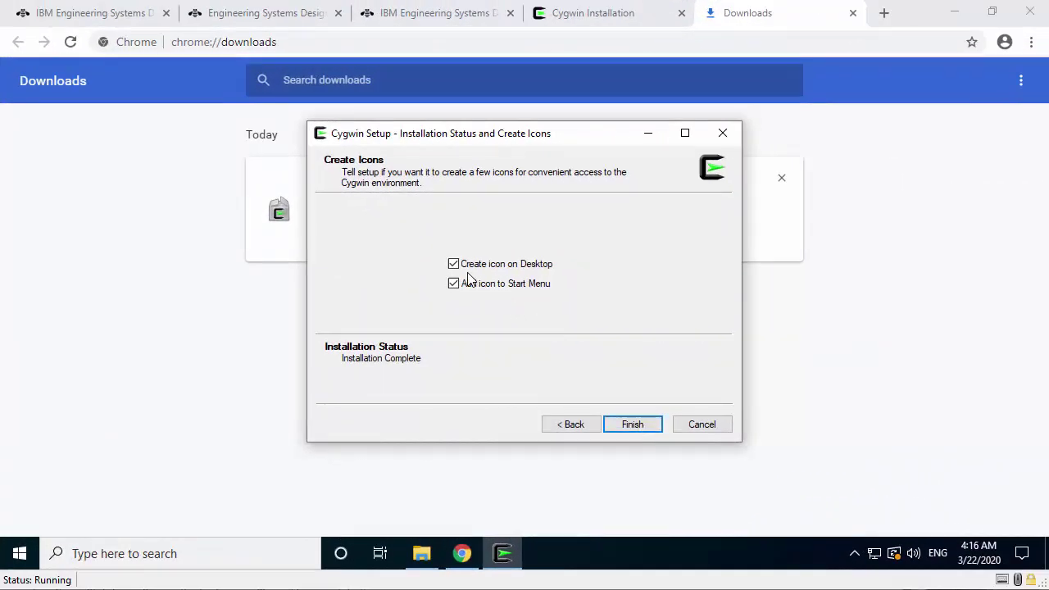
Untick the desktop and Start Menu icon options and finish setup
left_click(453, 264)
left_click(453, 284)
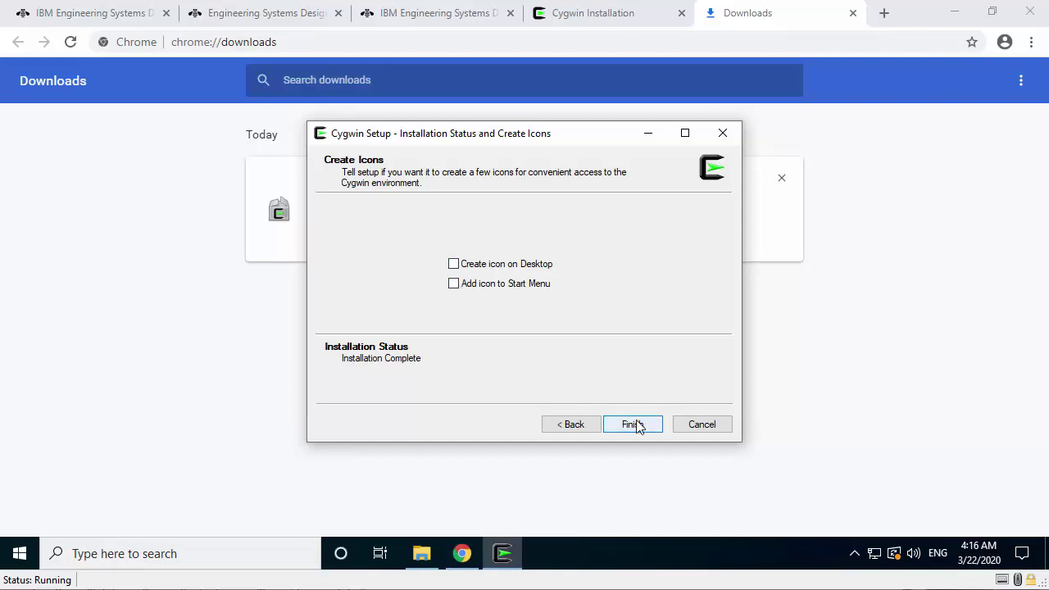
left_click(635, 424)
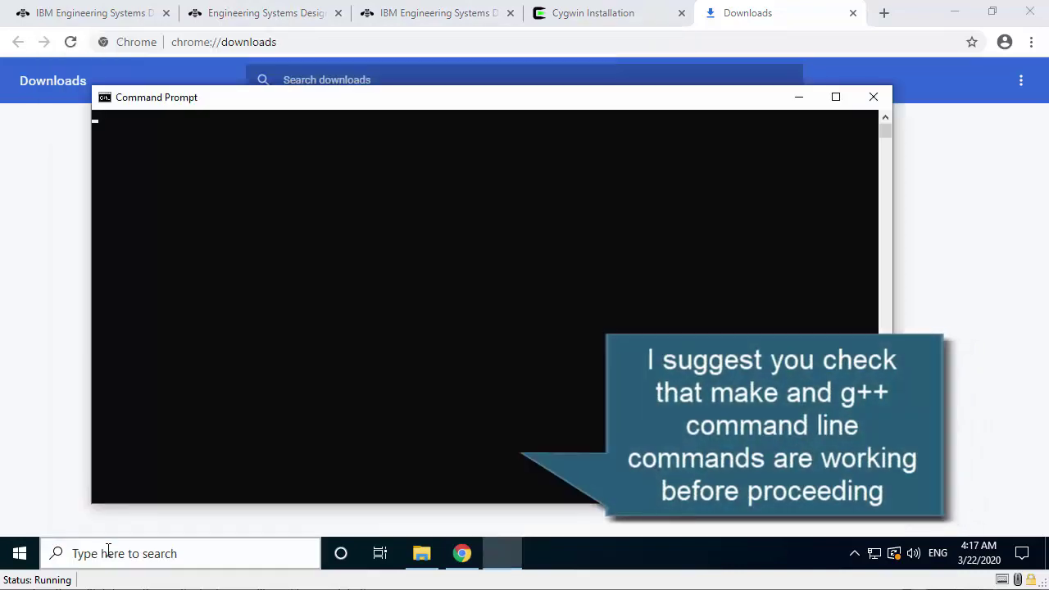
Navigate from the C: root into C:\cygwin64\bin, listing each folder with dir
type("cd ..")
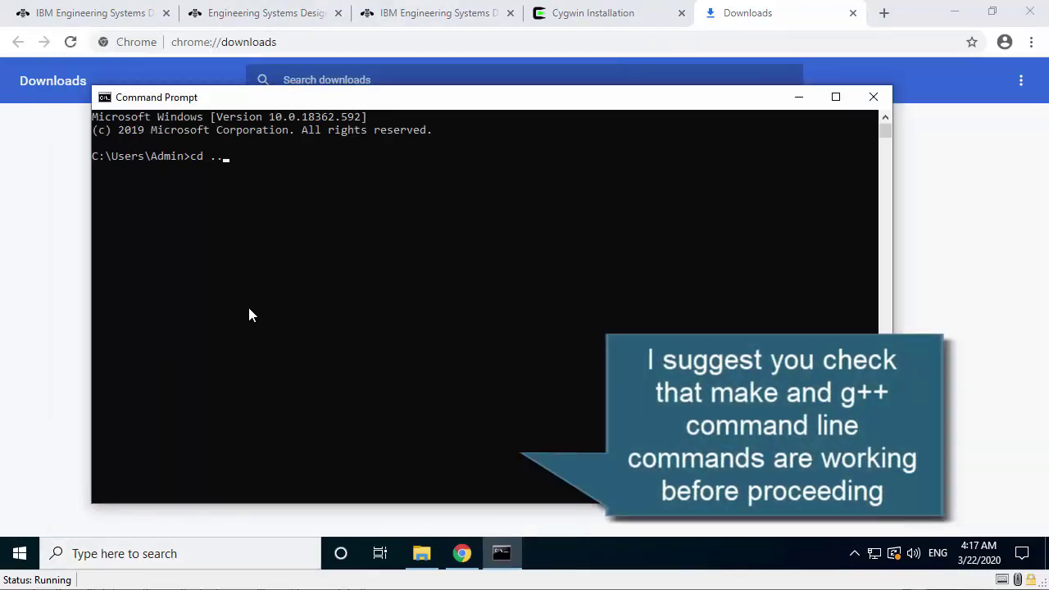
type("\\..")
key("Return")
type("dir")
key("Return")
type("cd ")
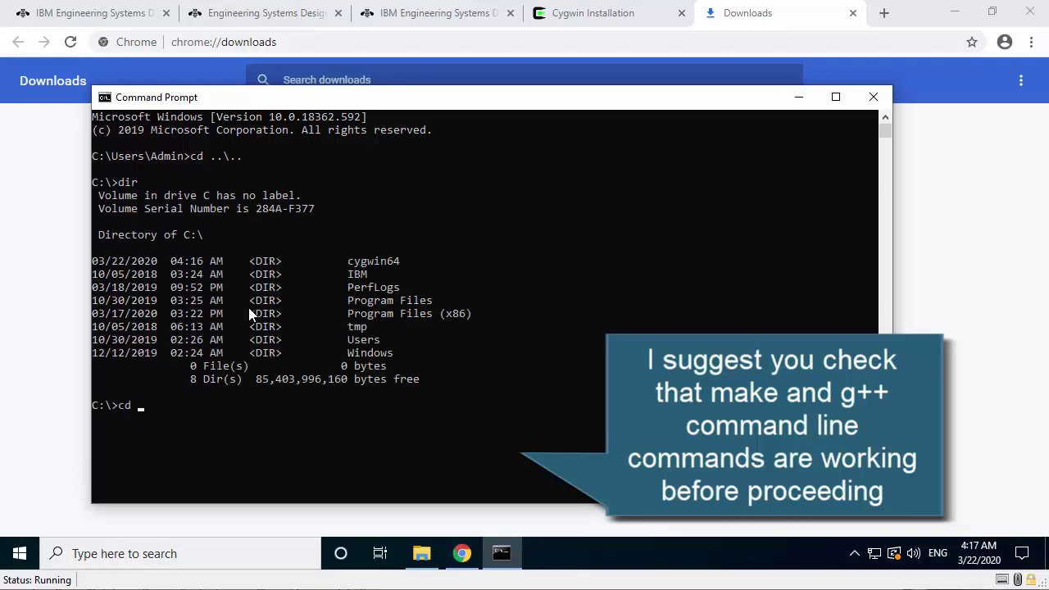
type("cygwin64")
key("Return")
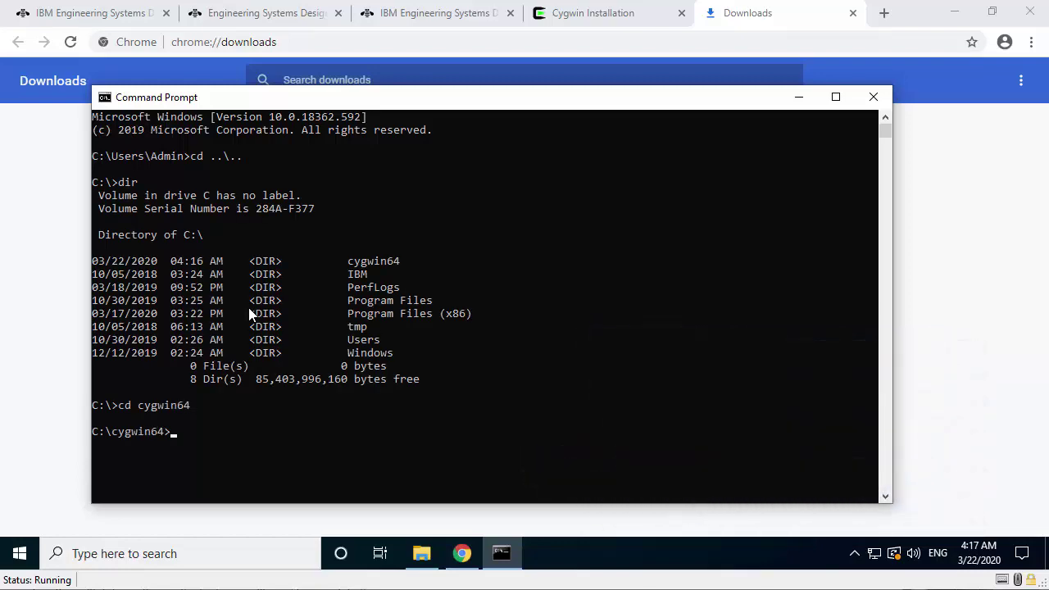
type("dir")
key("Return")
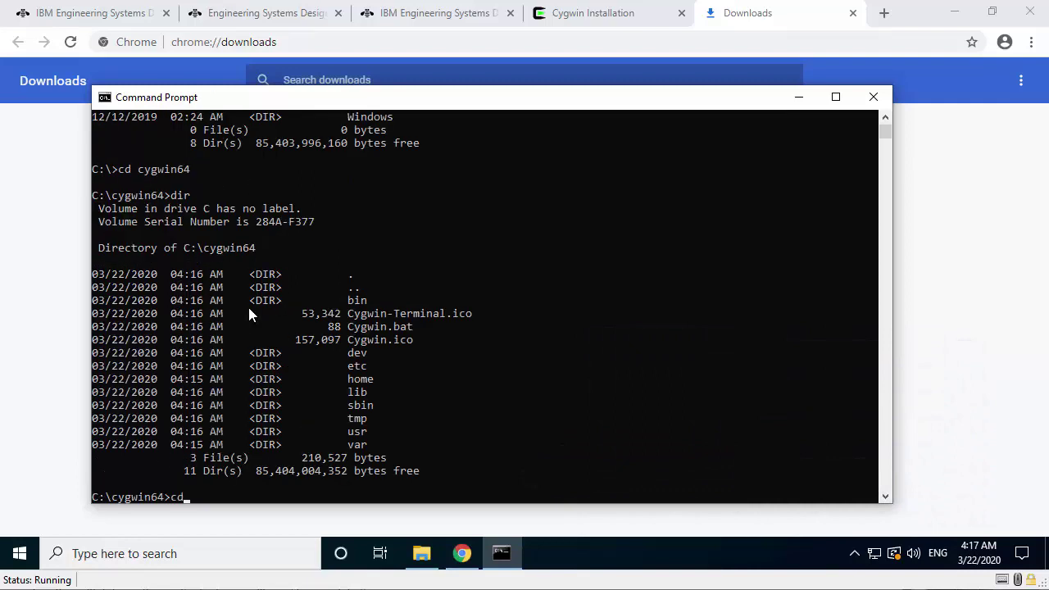
type("cd bin")
key("Return")
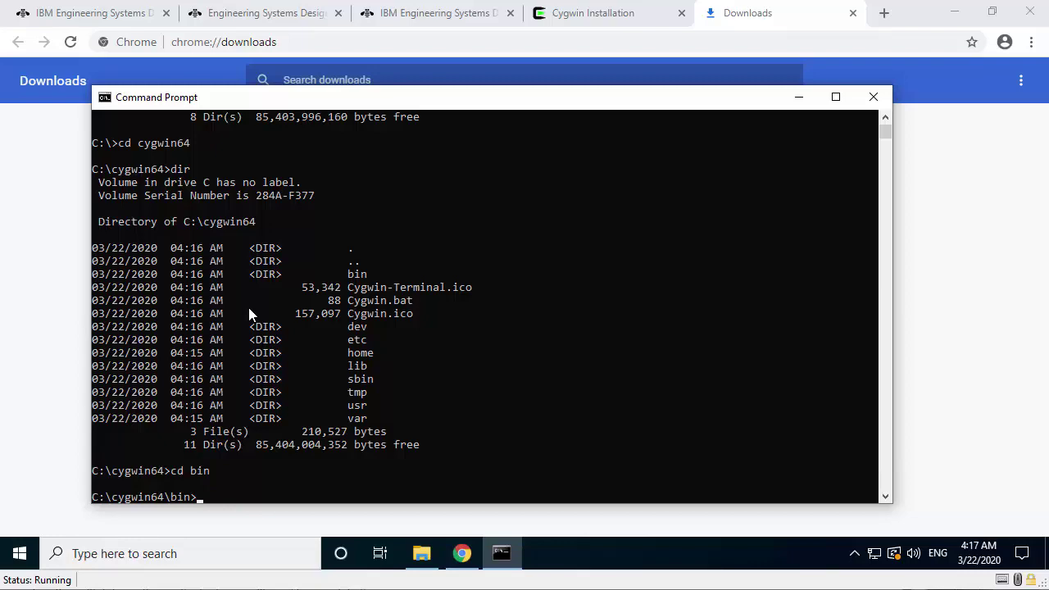
type("dir")
key("Return")
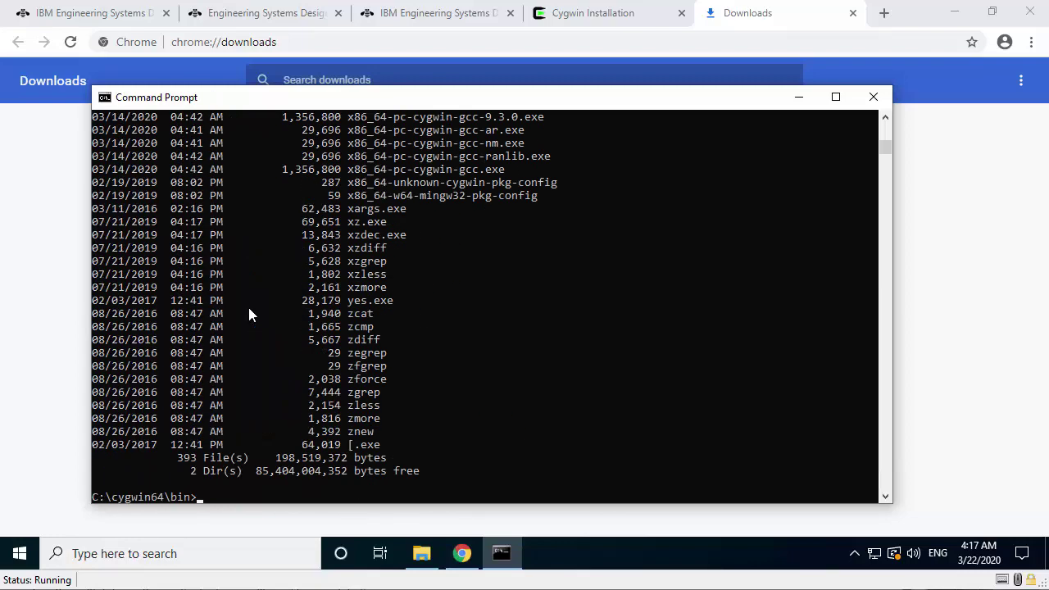
Run make and gcc, getting 'No targets specified' and 'no input files'
type("make")
key("Return")
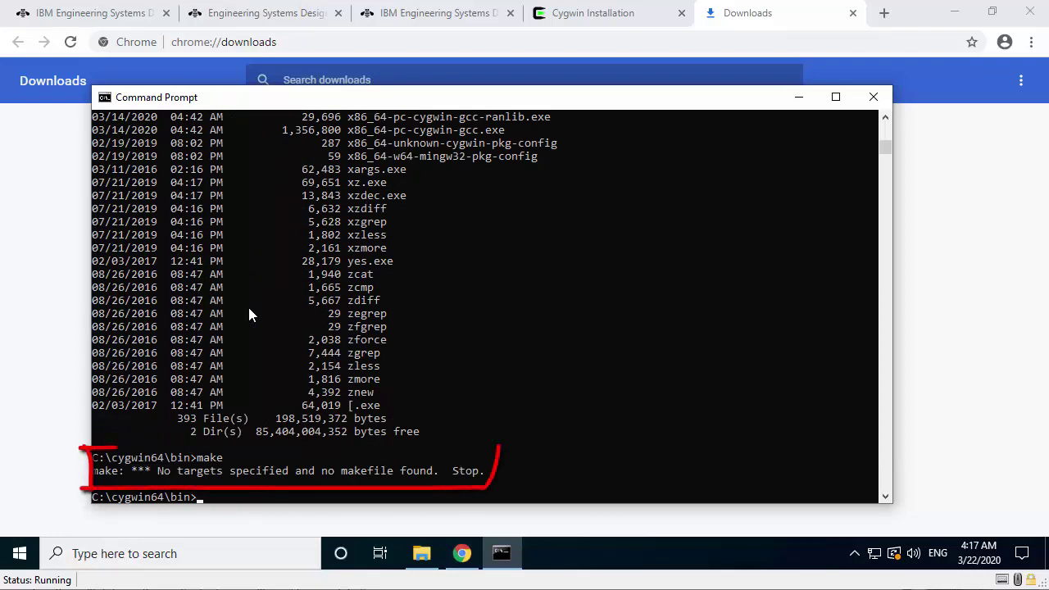
type("gcc")
key("Return")
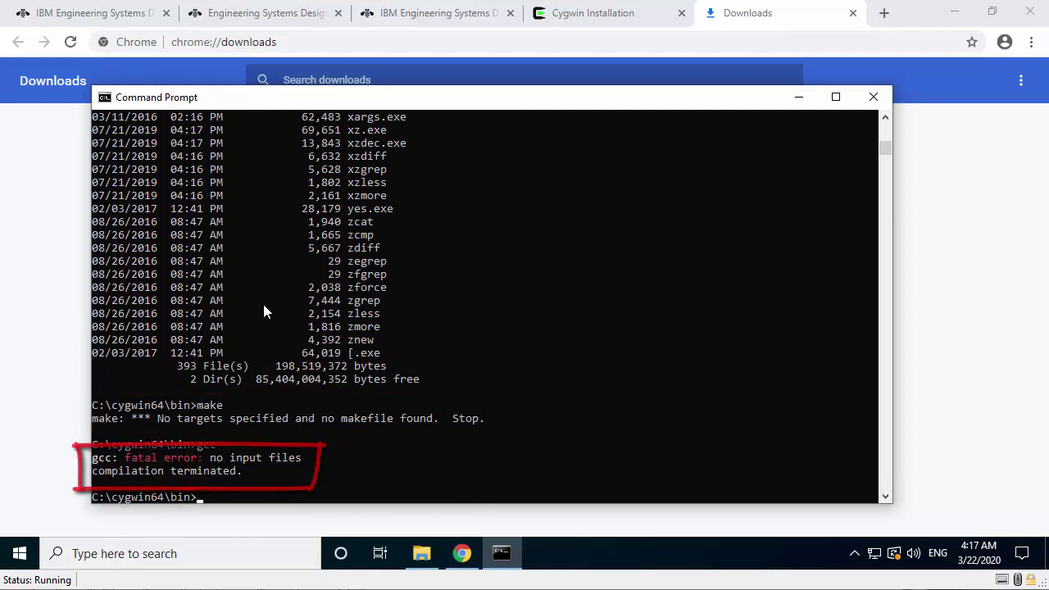
Close Command Prompt and other windows, then open the ENGINEERING_SYSTEMS_DESIGN_RHAPSO folder
left_click(873, 97)
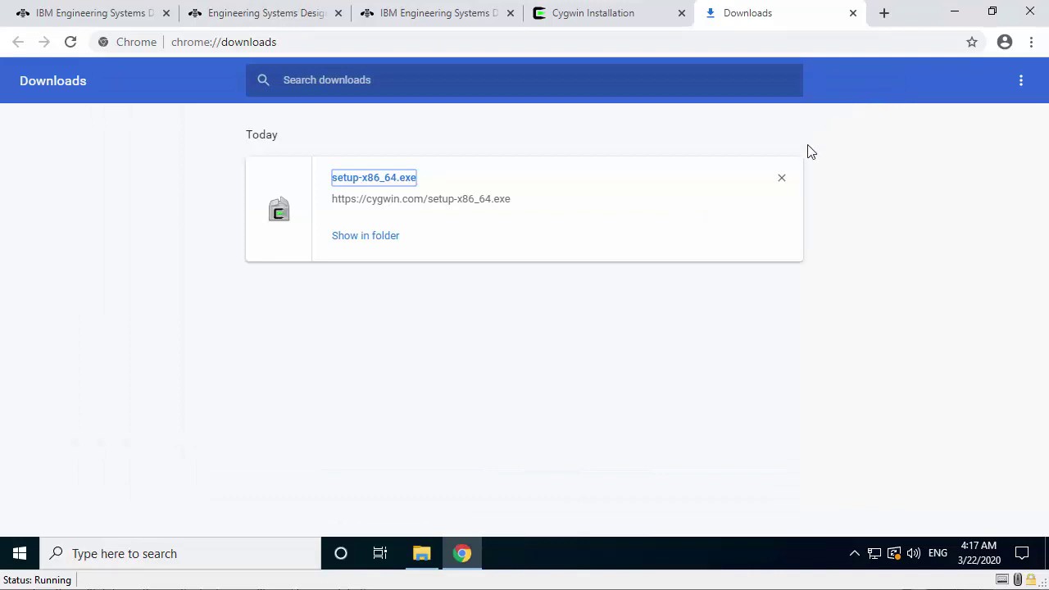
left_click(954, 12)
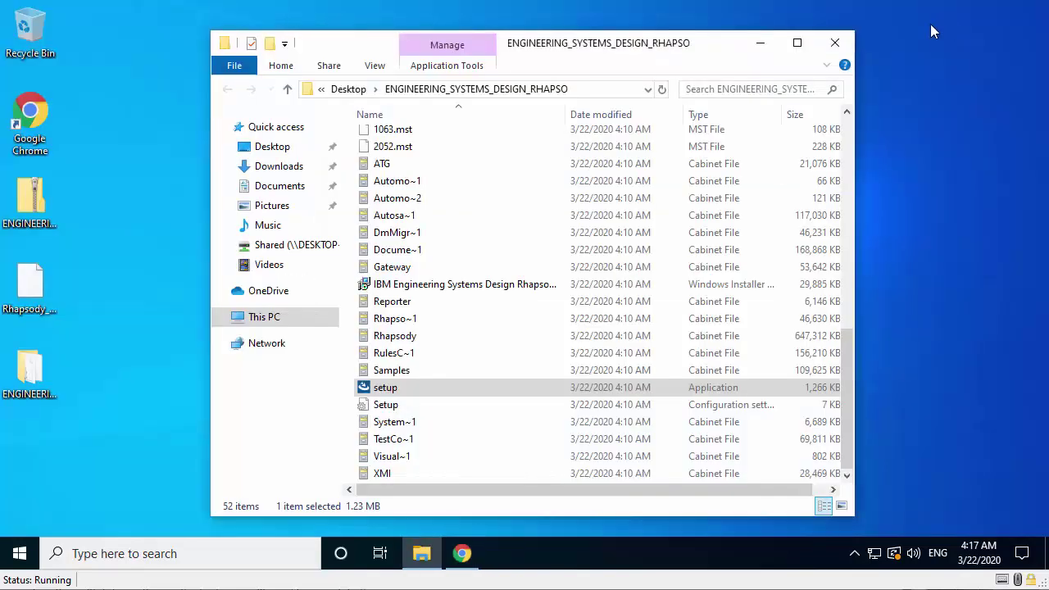
left_click(836, 43)
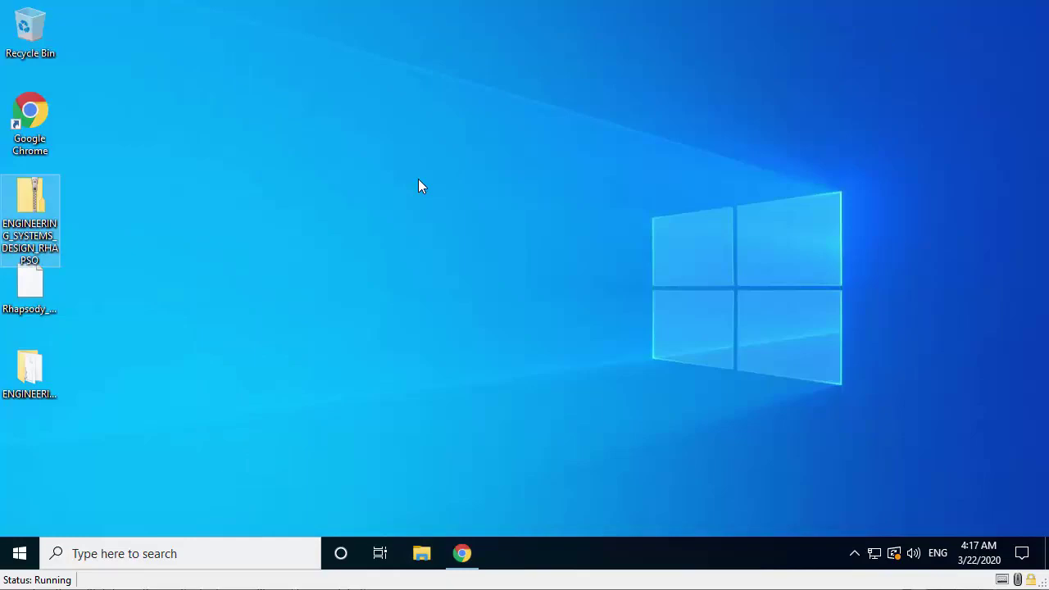
double_click(21, 375)
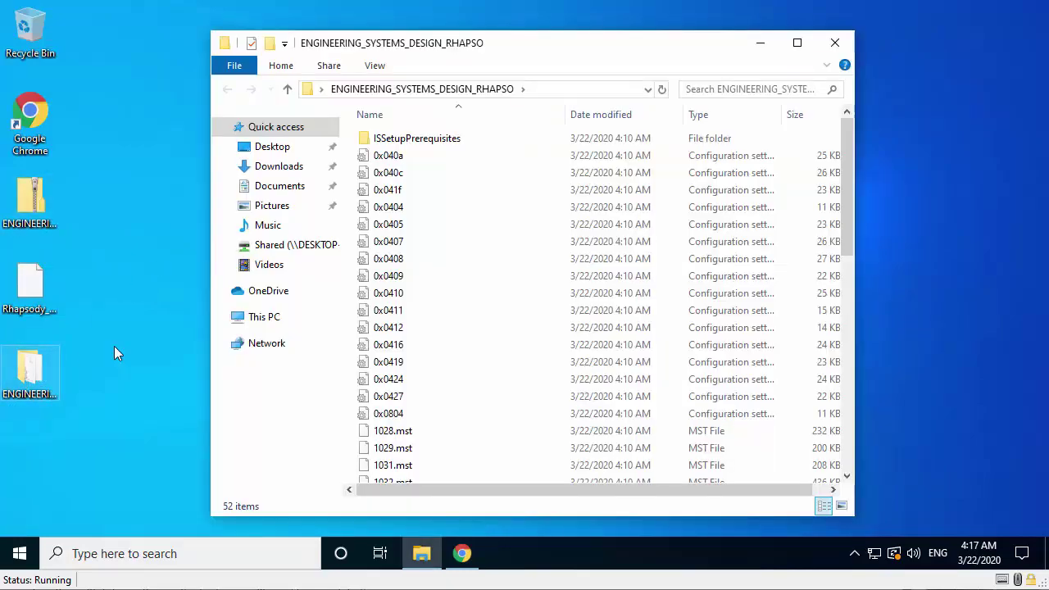
Run the Rhapsody setup as administrator and approve the permission prompt
scroll(421, 296, "down", 10)
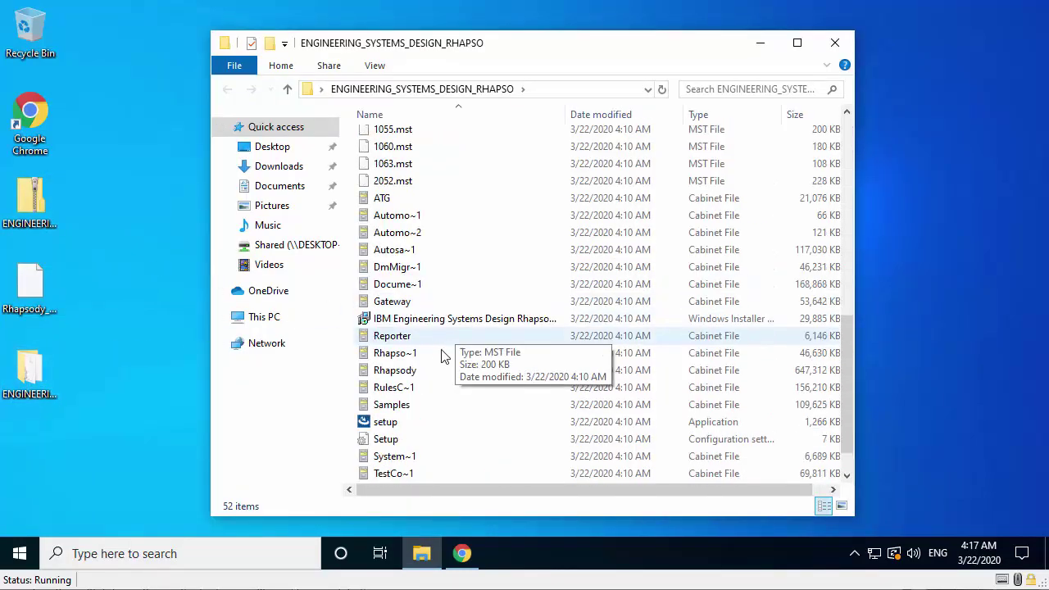
right_click(418, 418)
left_click(405, 425)
left_click(405, 425)
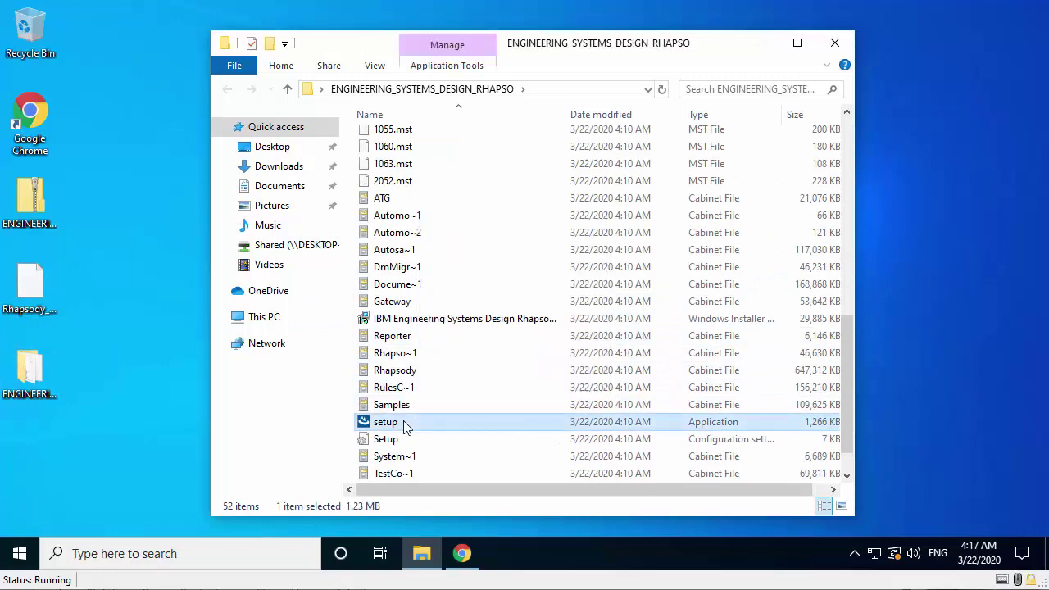
right_click(403, 426)
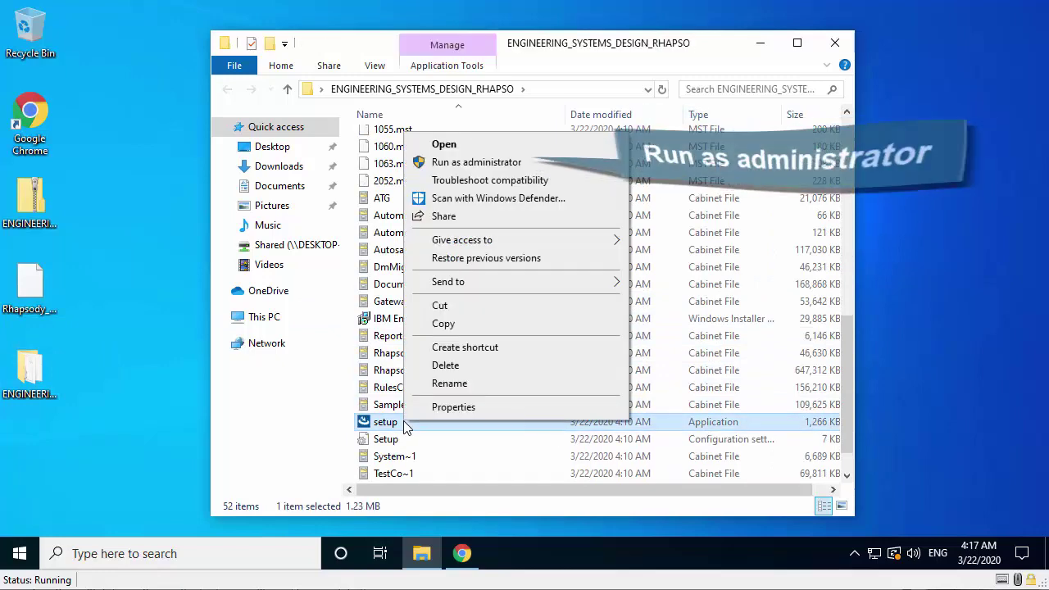
left_click(516, 161)
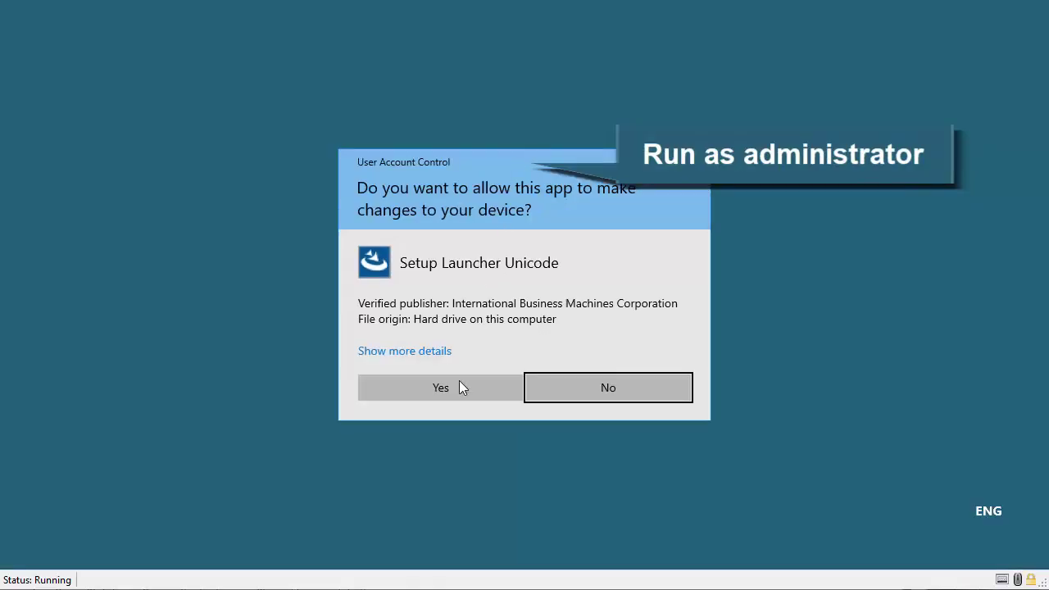
left_click(457, 389)
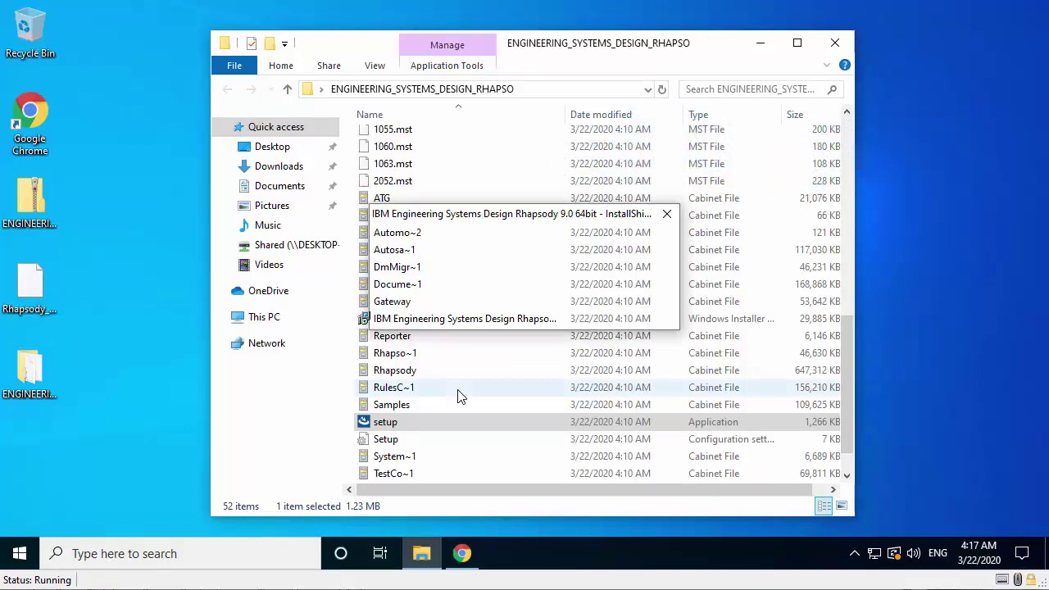
Start the Rhapsody setup and accept the license agreement terms
left_click(574, 313)
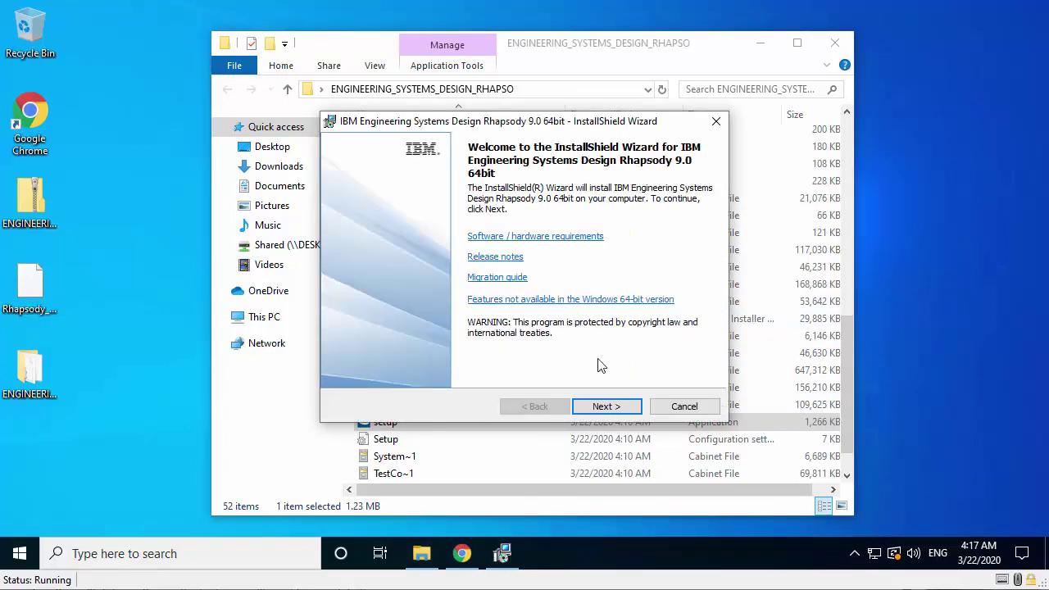
left_click(613, 407)
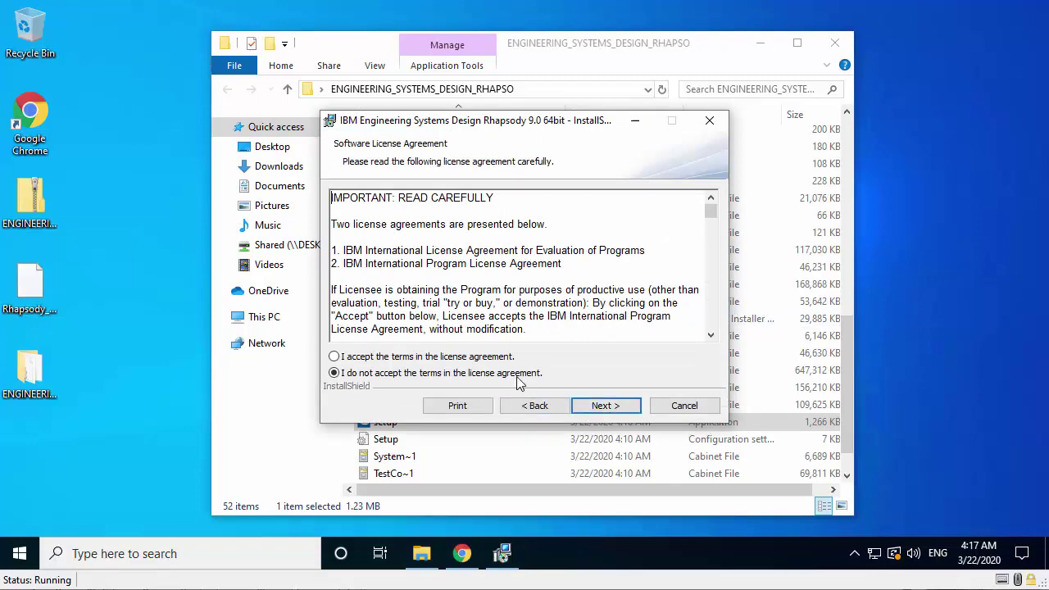
left_click(502, 358)
left_click(587, 407)
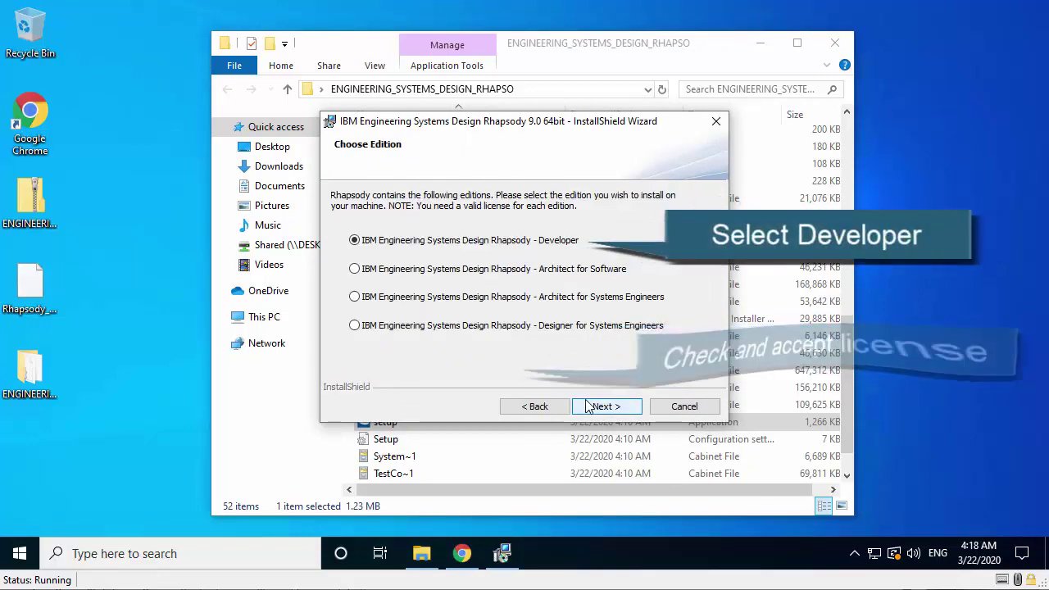
Keep the Developer edition and add C, with 'Verify paths for development environments' enabled
left_click(586, 407)
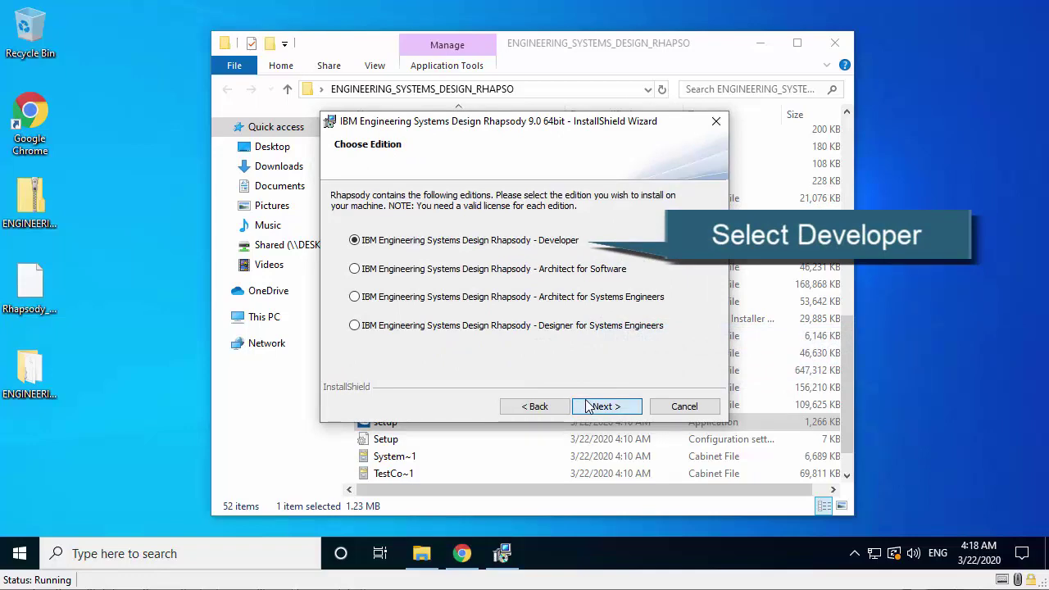
left_click(349, 238)
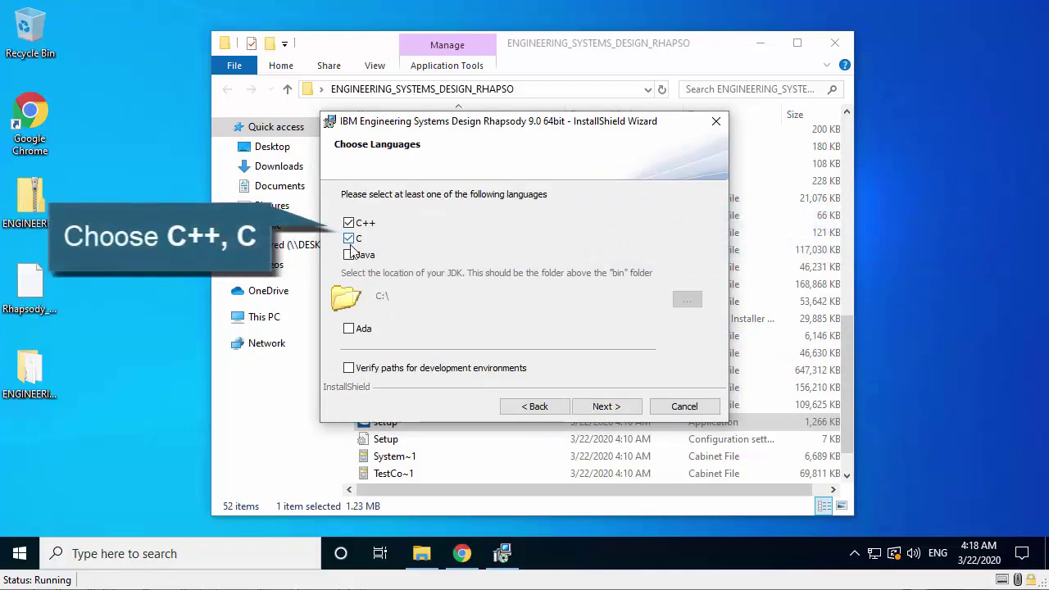
left_click(349, 368)
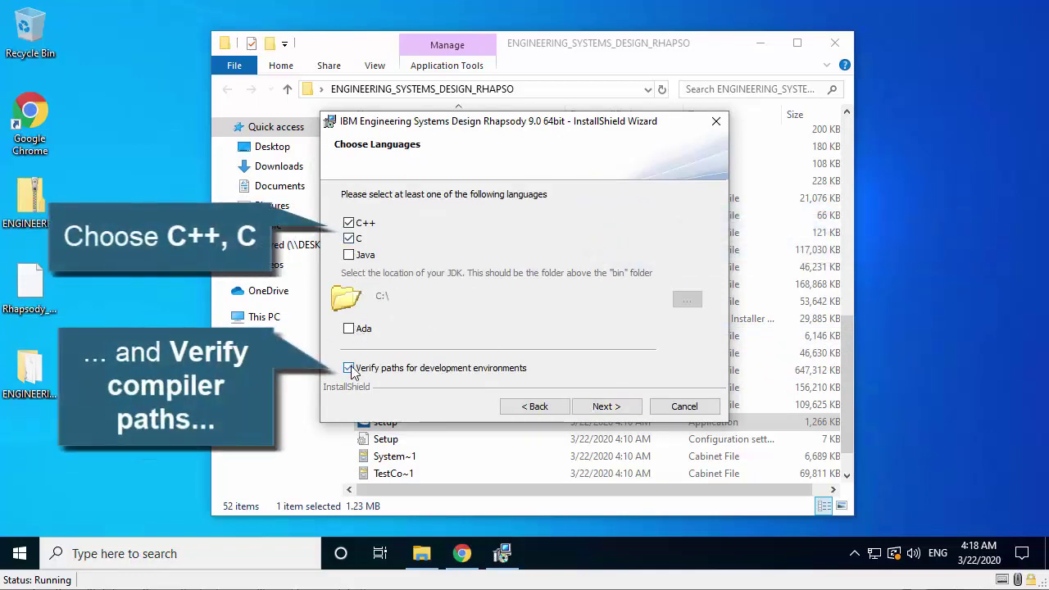
Accept the default install folders and environment paths, including the Cygwin compiler at C:\cygwin64\
left_click(582, 407)
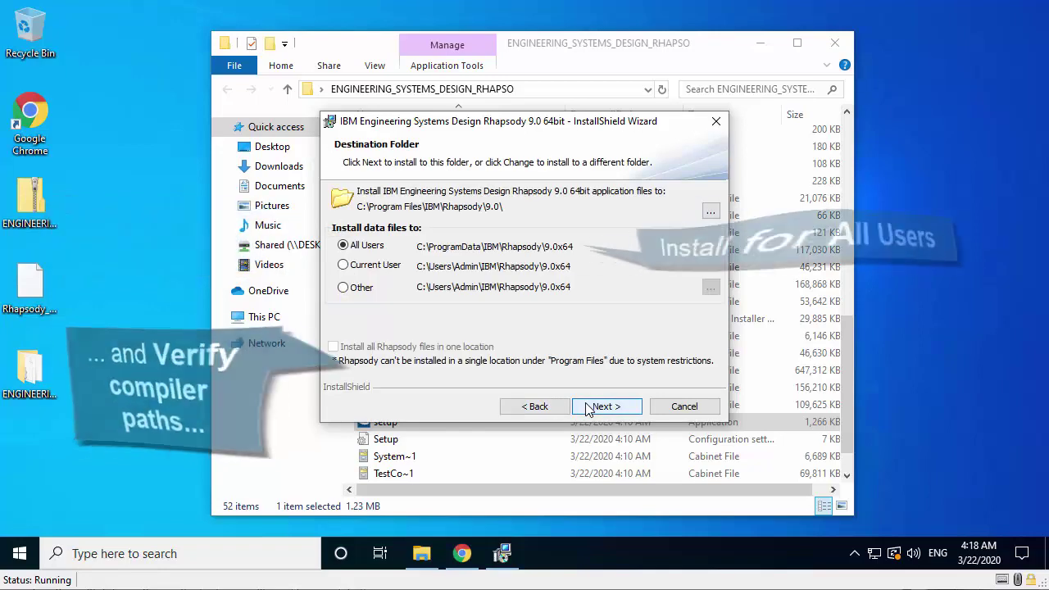
left_click(605, 407)
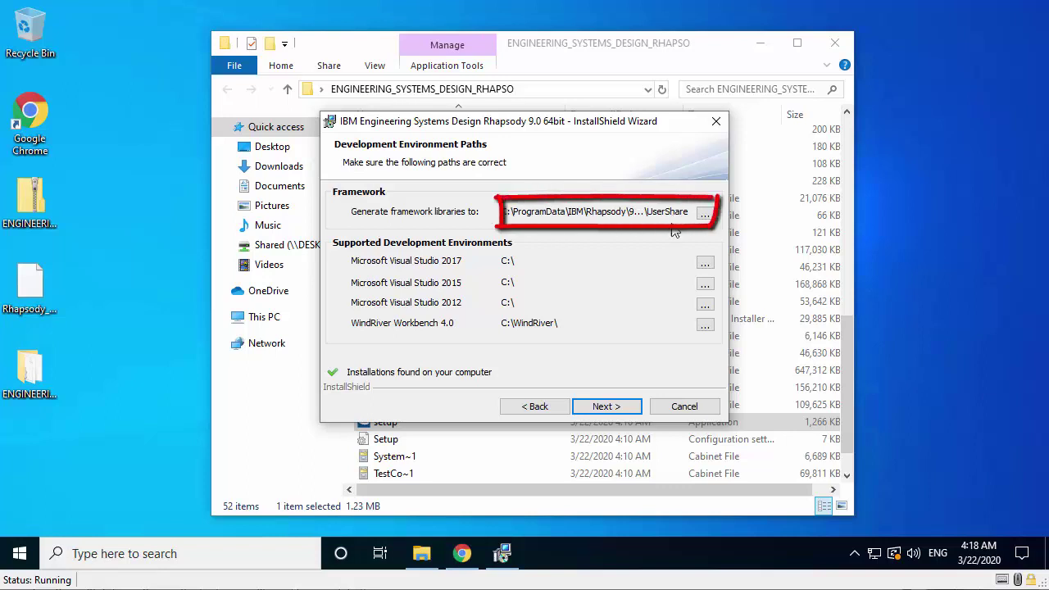
left_click(607, 407)
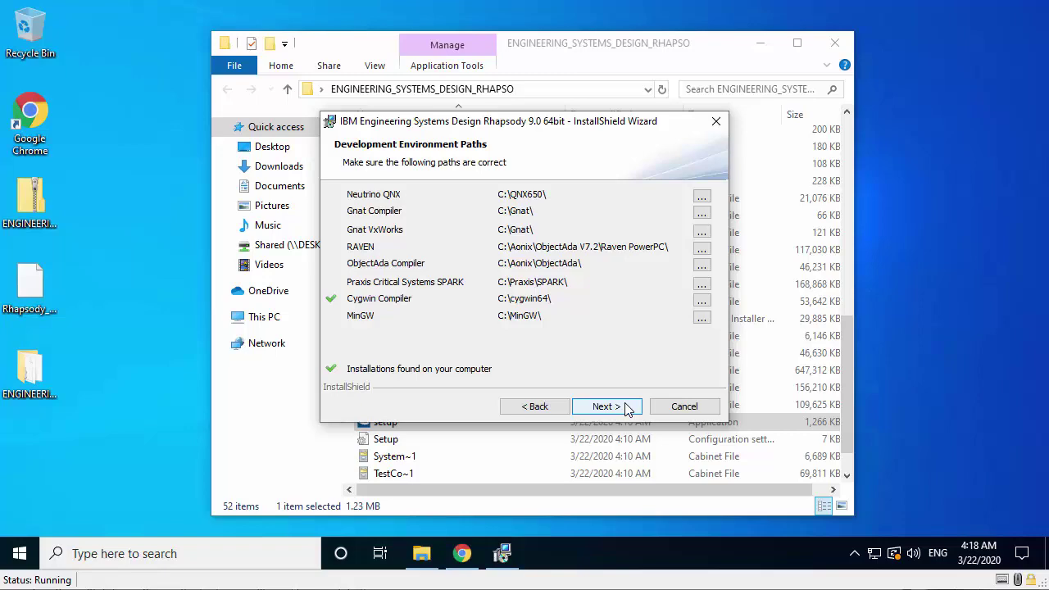
left_click(606, 406)
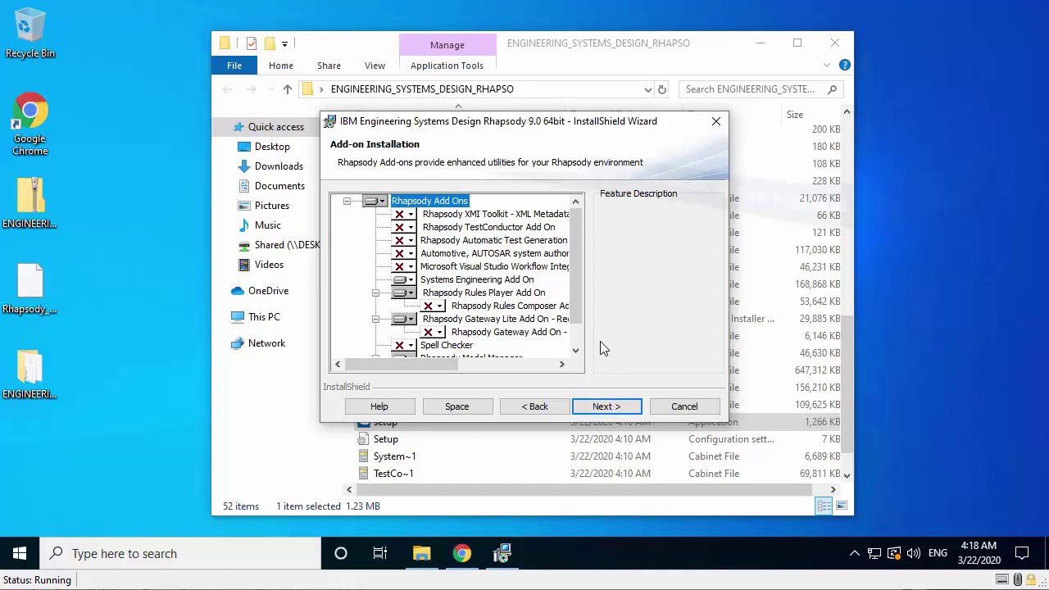
Set all Rhapsody Add Ons and their subfeatures to install on the local hard drive
scroll(575, 319, "down", 1)
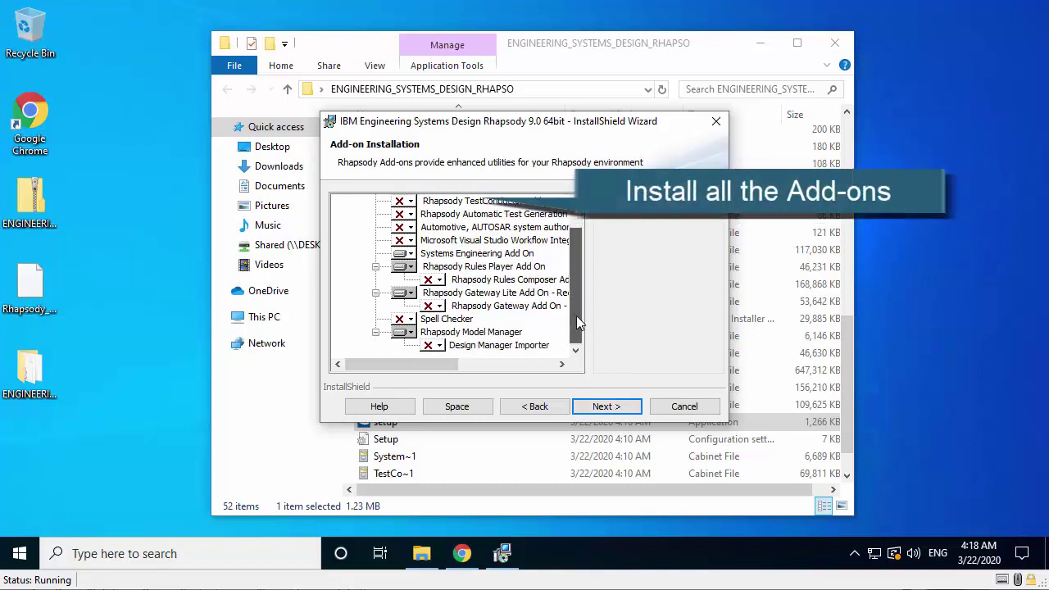
scroll(576, 315, "up", 1)
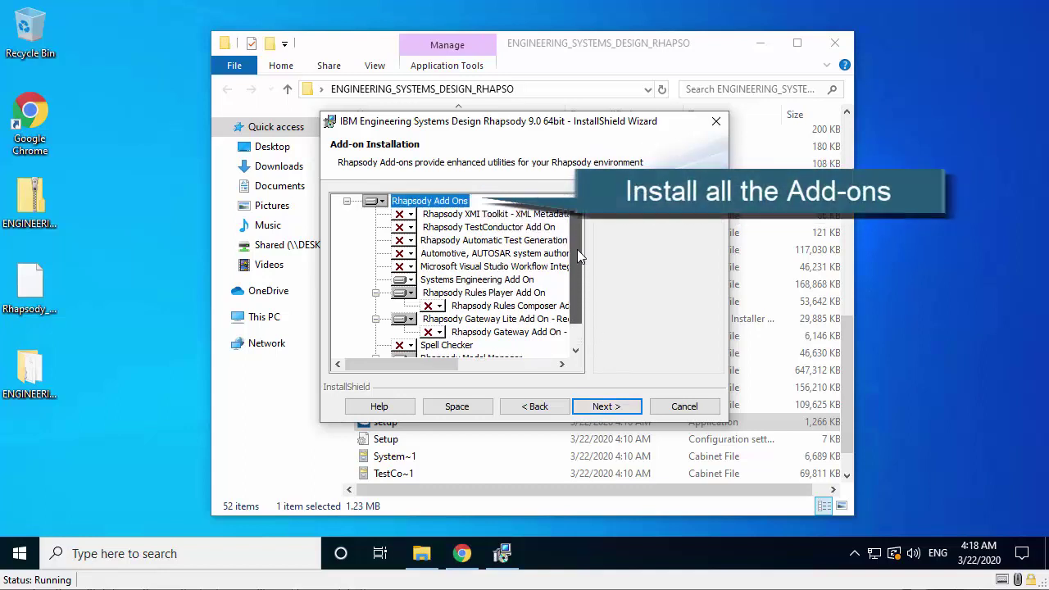
left_click(383, 202)
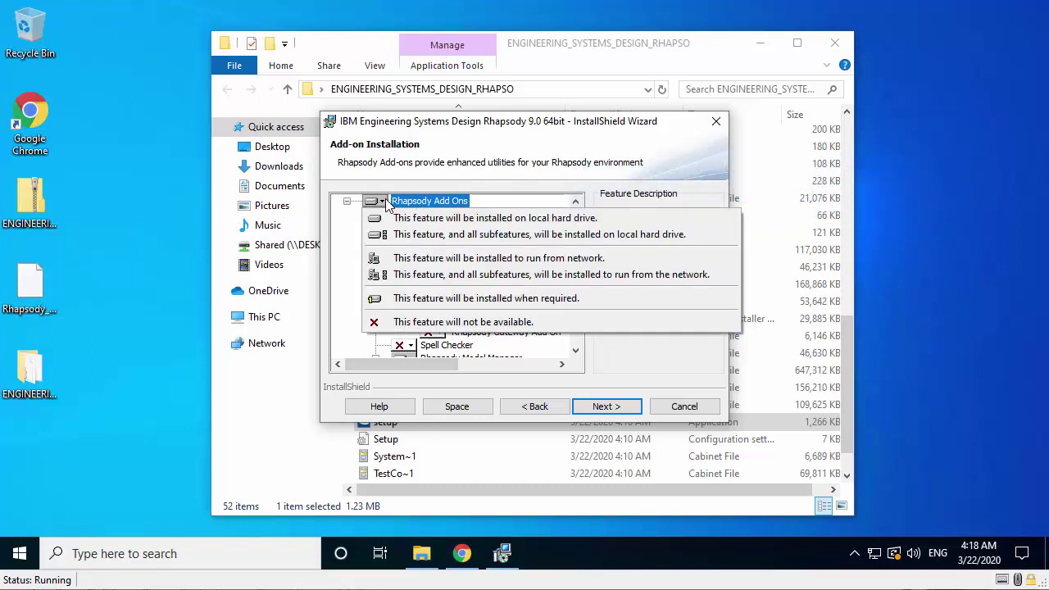
left_click(524, 234)
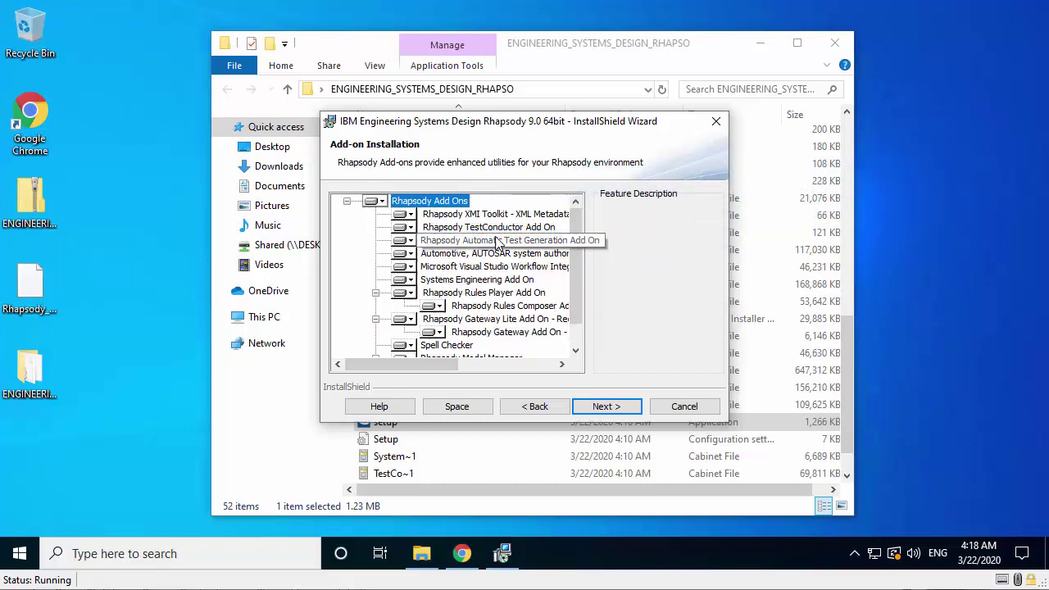
scroll(577, 240, "down", 2)
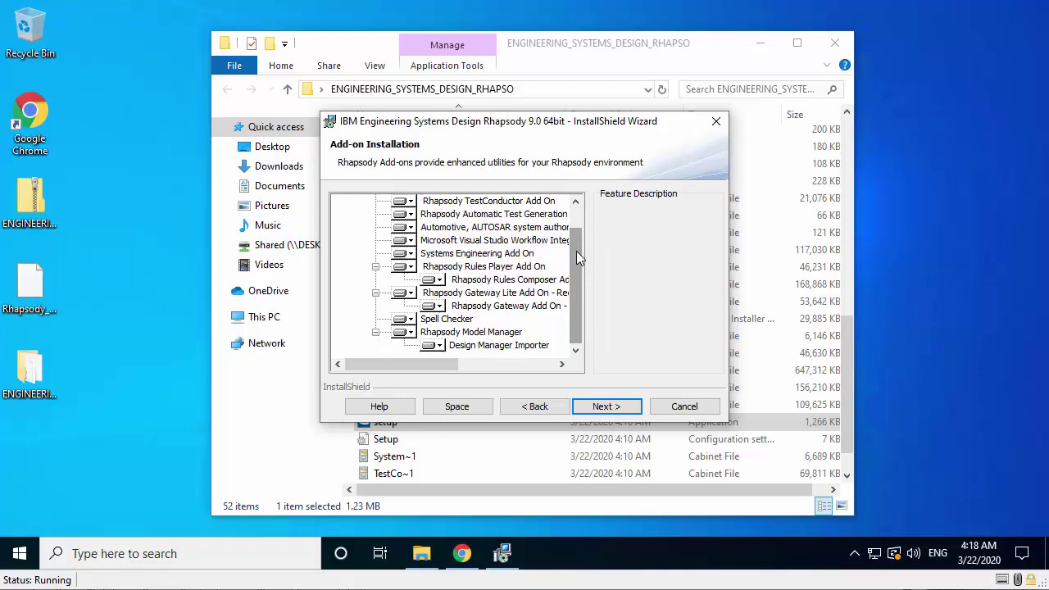
left_click(618, 406)
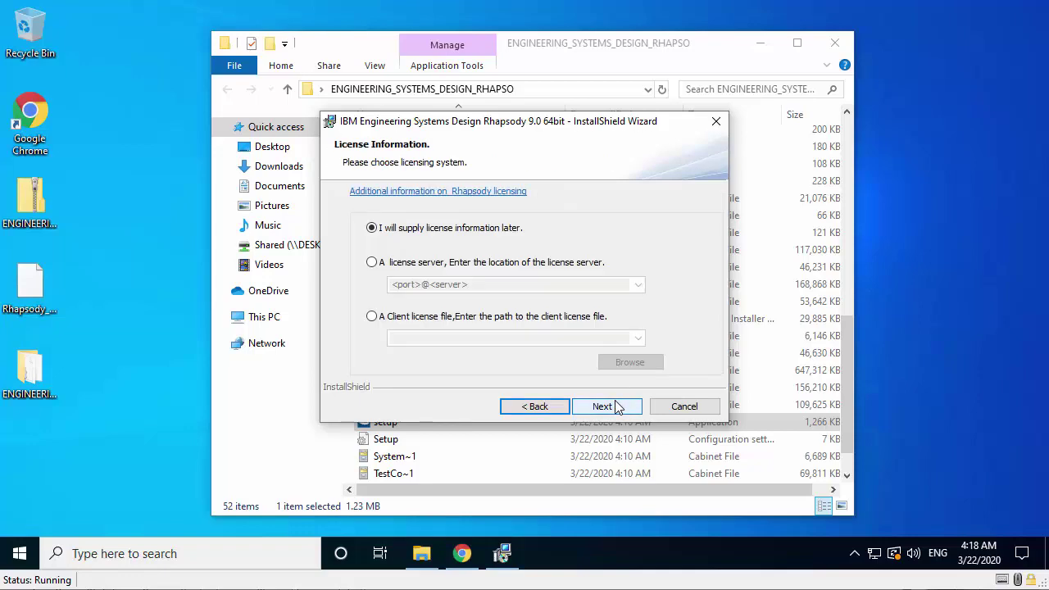
Choose 'I will supply license information later' and install Rhapsody 9.0 64bit
left_click(380, 321)
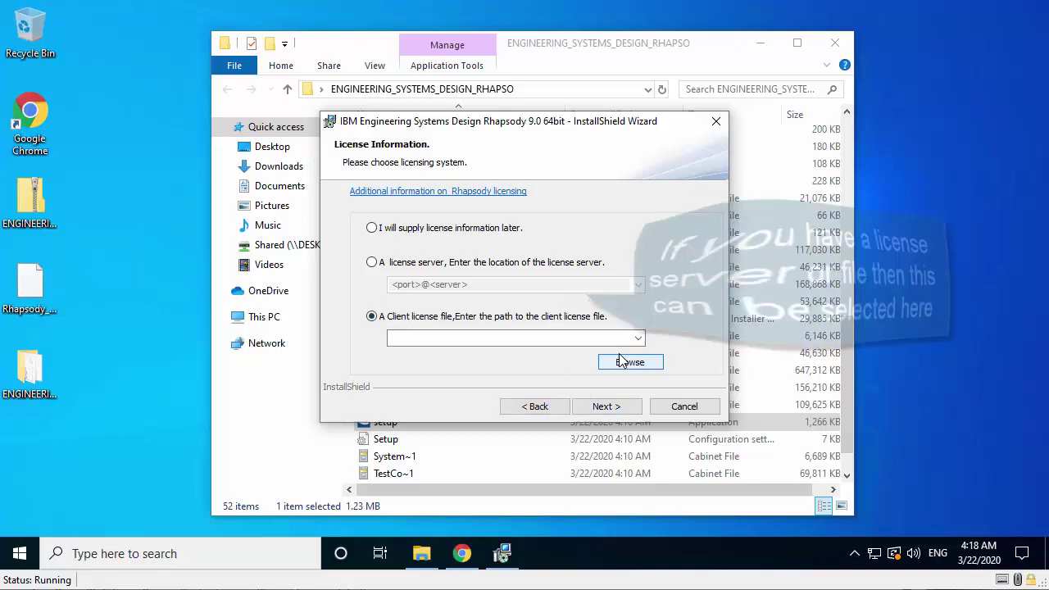
left_click(373, 230)
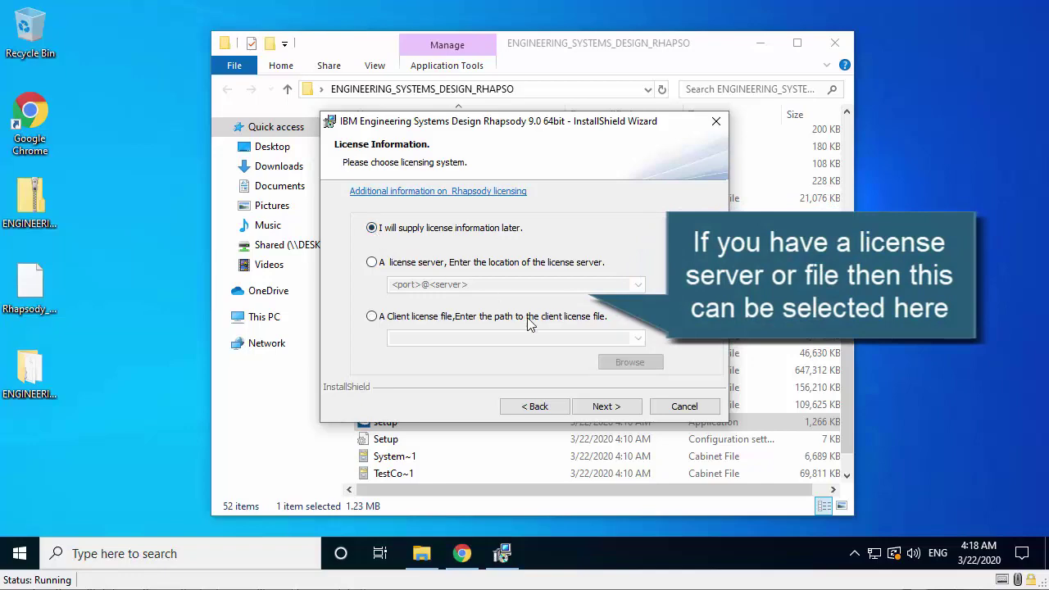
left_click(619, 410)
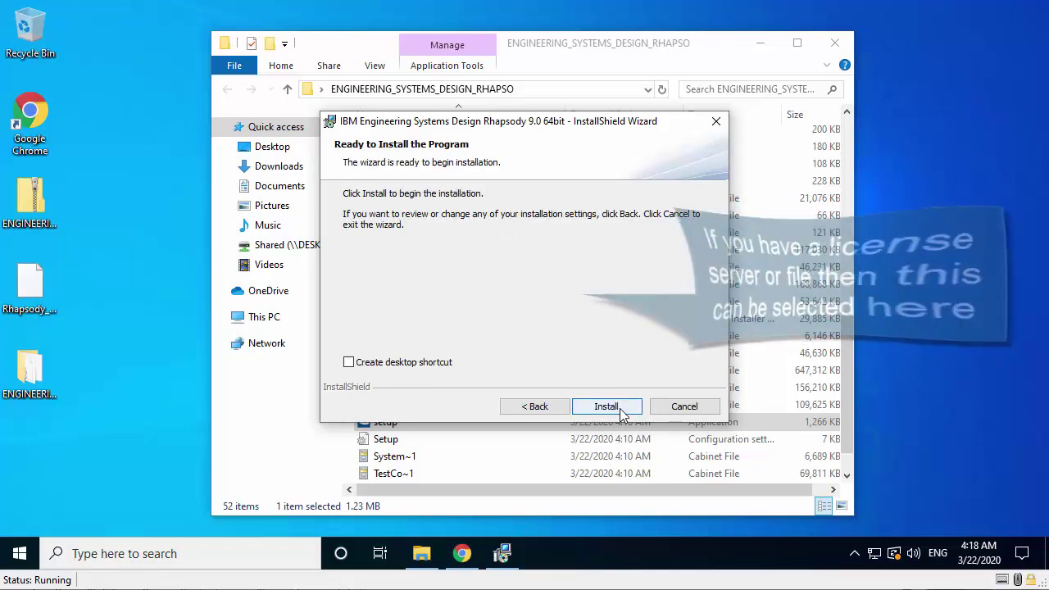
left_click(619, 408)
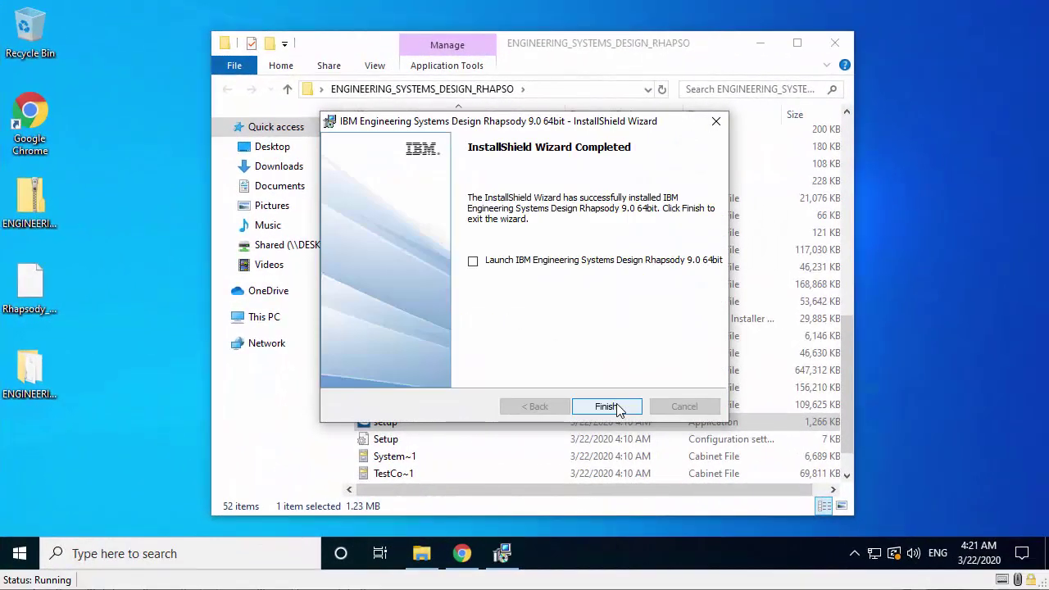
Finish the installer, close its folder window, and search Windows for 'rhapsody'
left_click(619, 408)
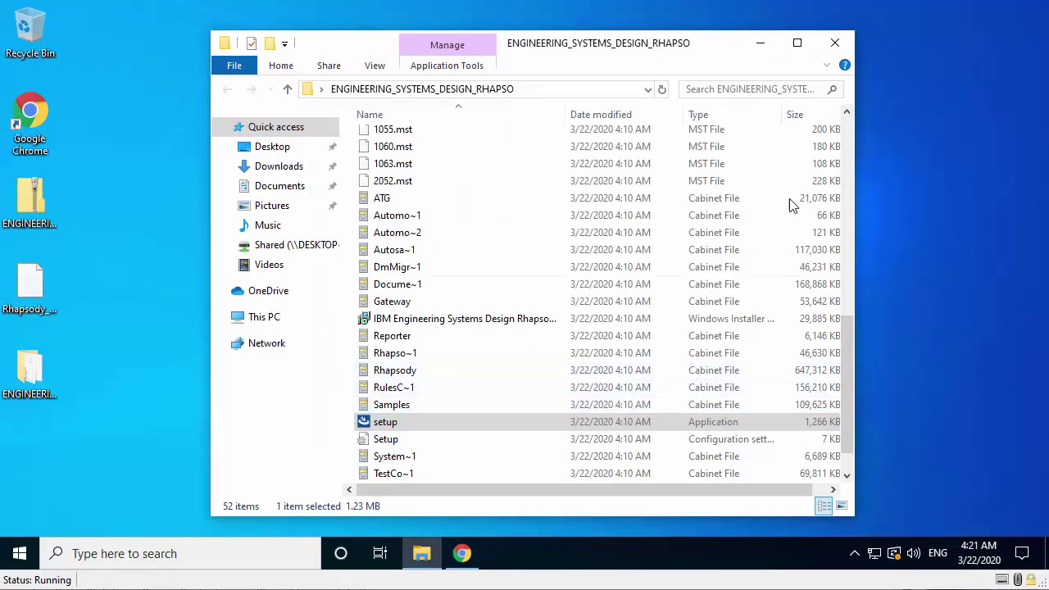
left_click(834, 44)
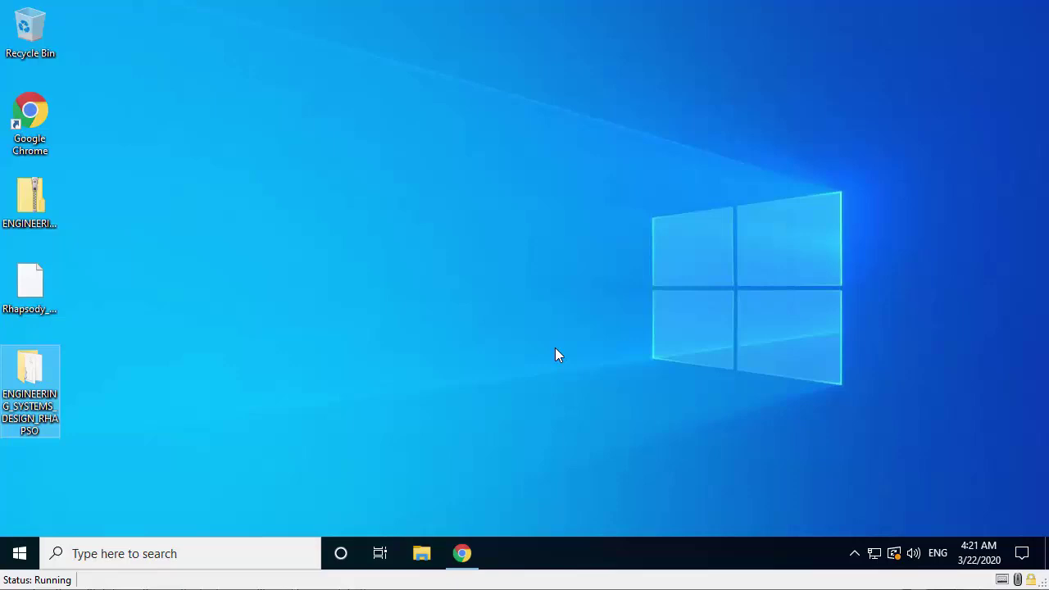
left_click(237, 550)
type("rhapsody")
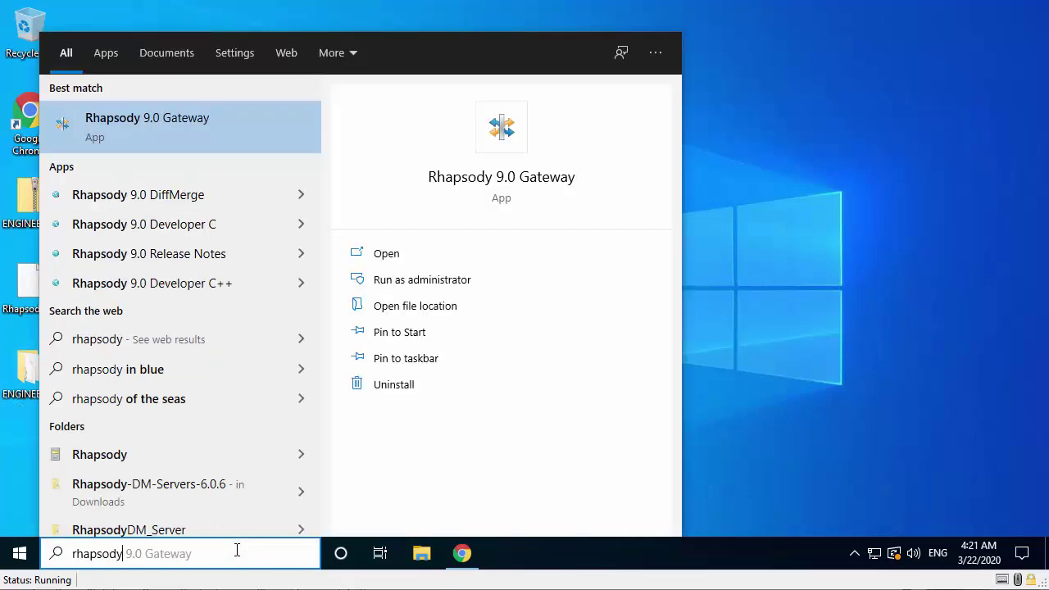
Open the Developer C++ shortcut's folder, launch it, and dismiss the missing license file error
right_click(212, 291)
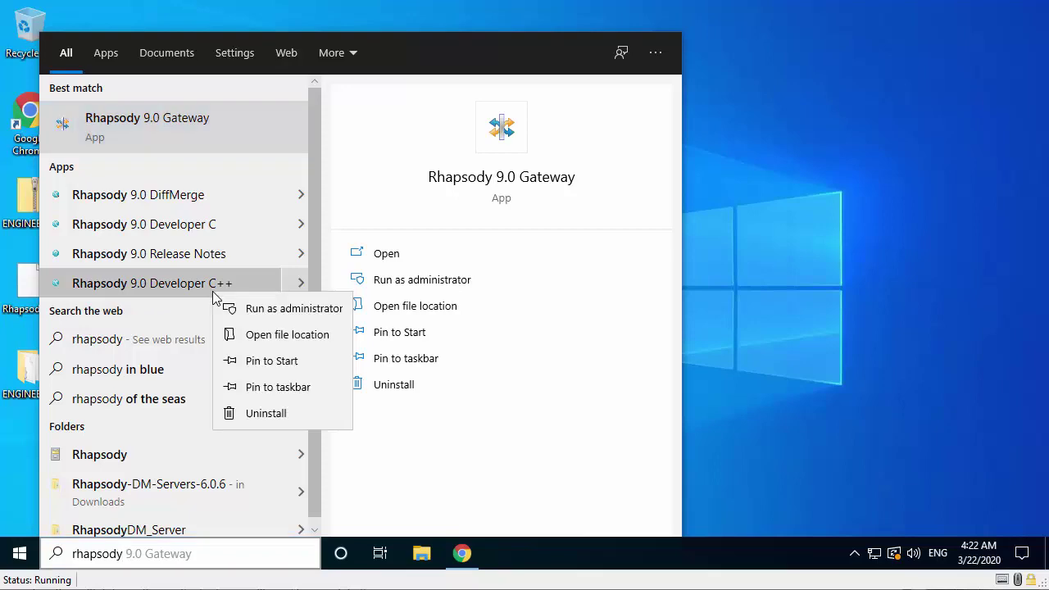
left_click(254, 335)
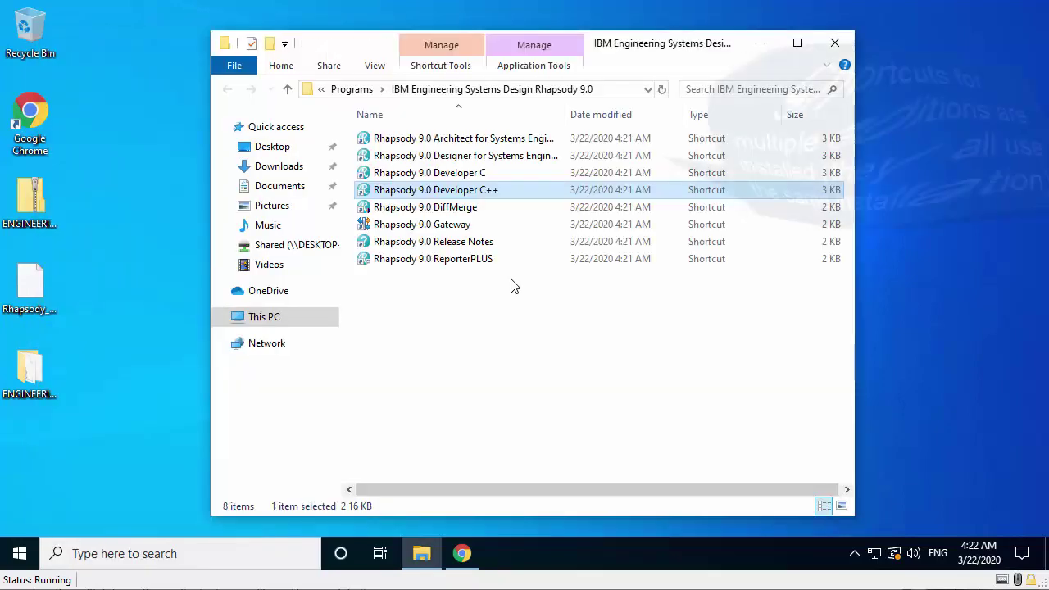
left_click_drag(566, 114, 601, 114)
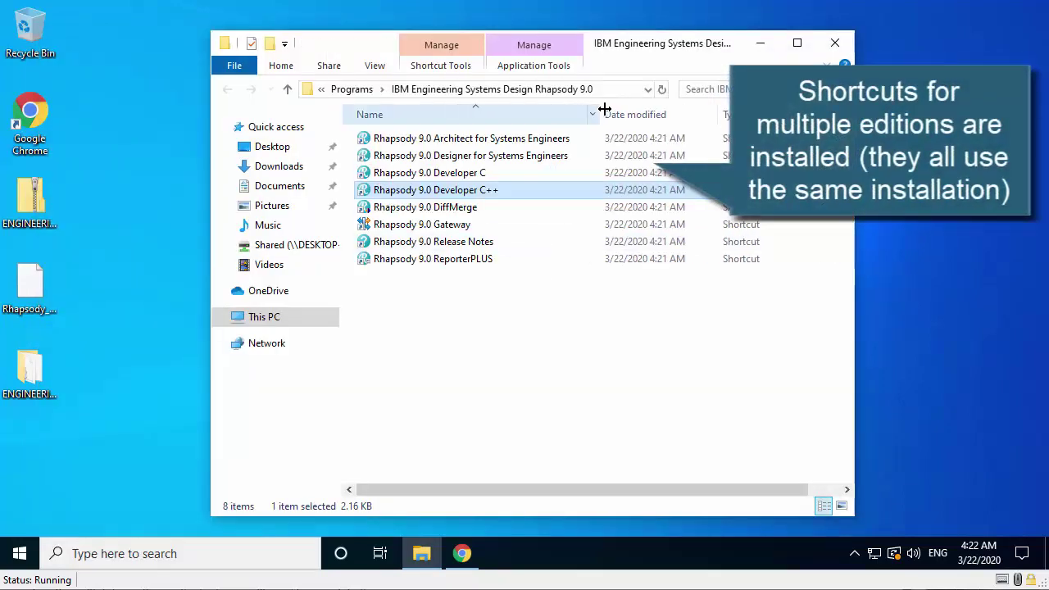
left_click(547, 316)
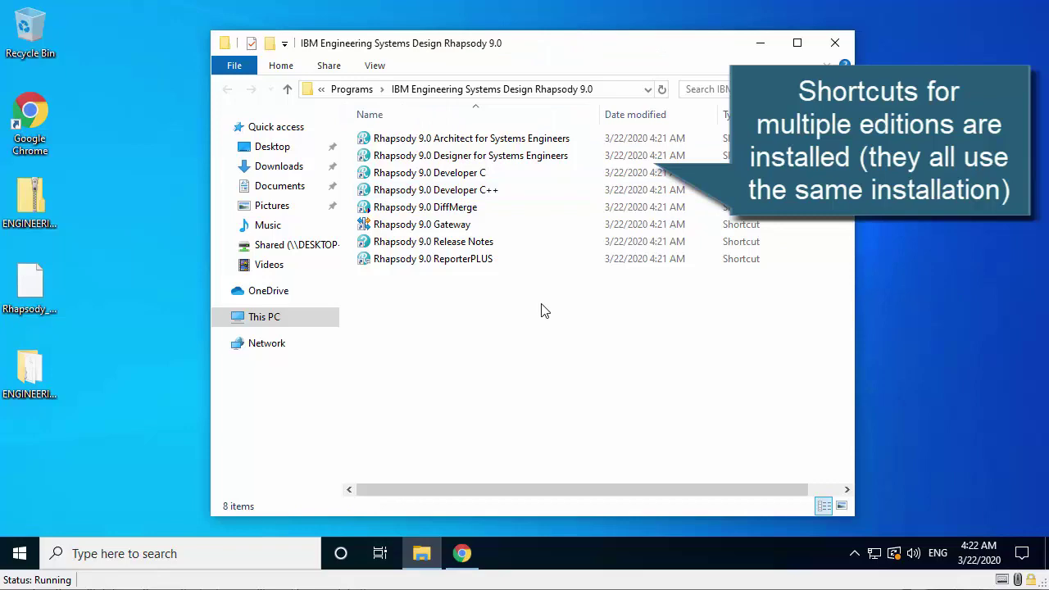
left_click(494, 200)
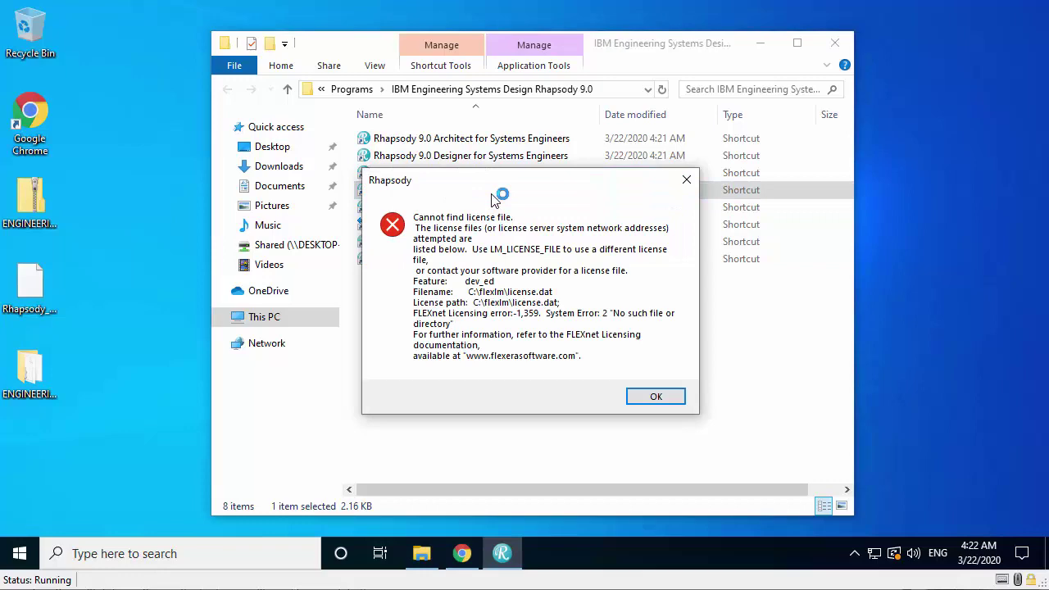
left_click(653, 398)
Open the system Environment Variables and start a new system variable named TELELOGIC_LICENSE_FILE
left_click(123, 554)
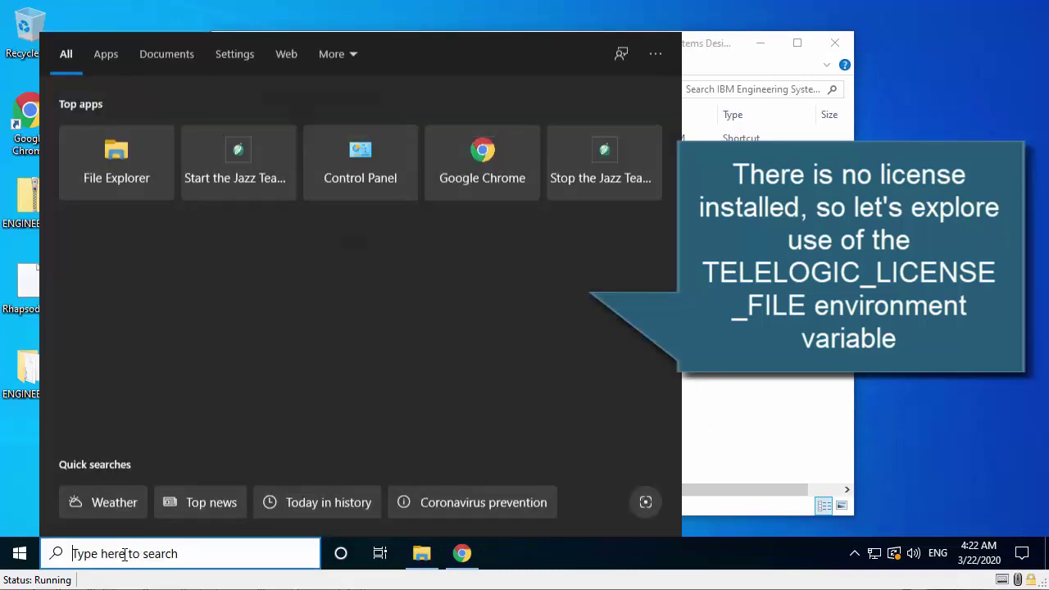
type("edit system")
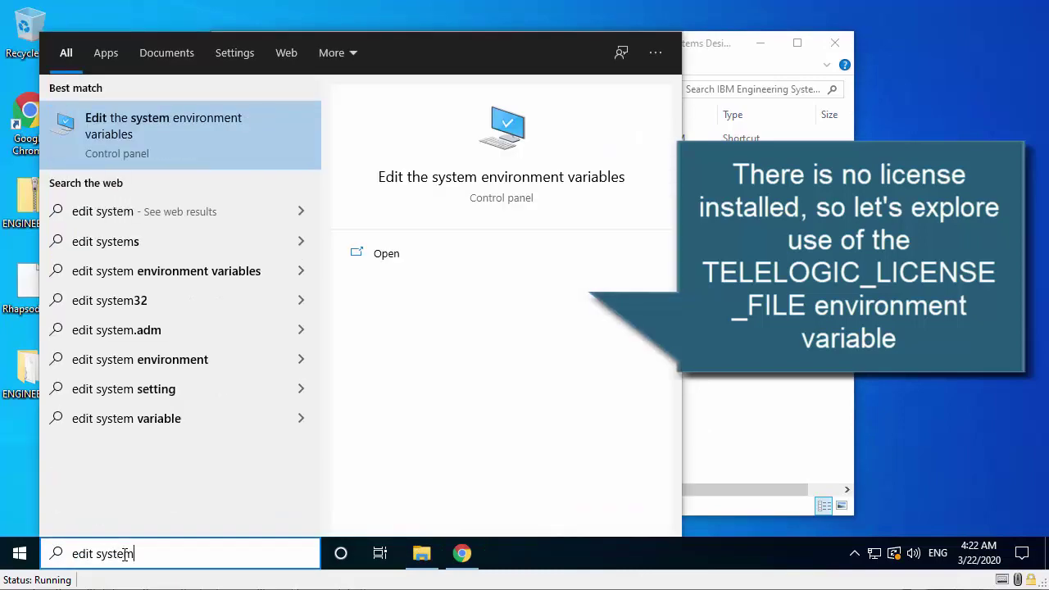
key("Return")
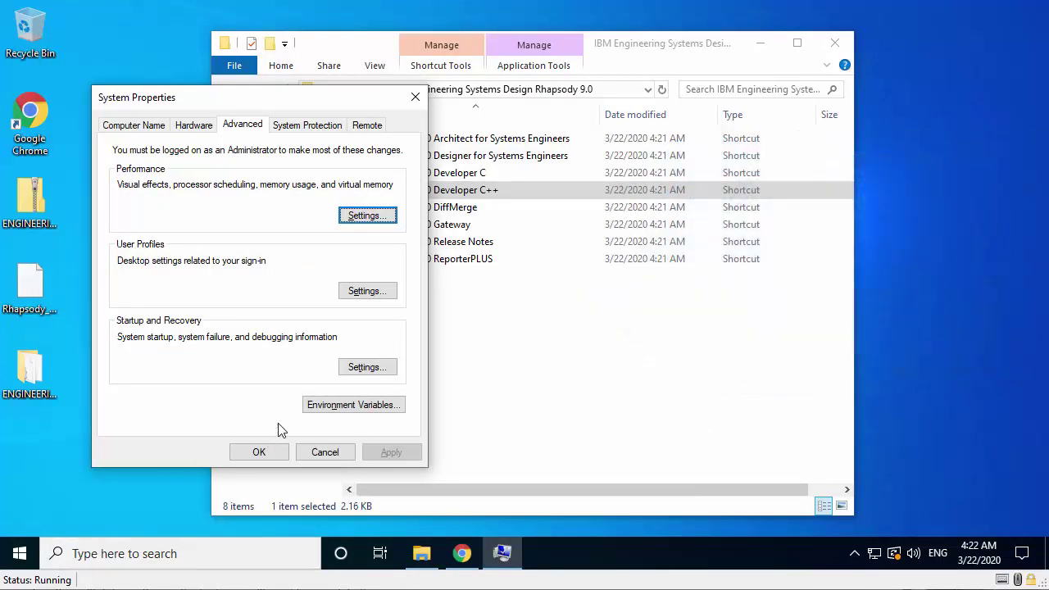
left_click(316, 404)
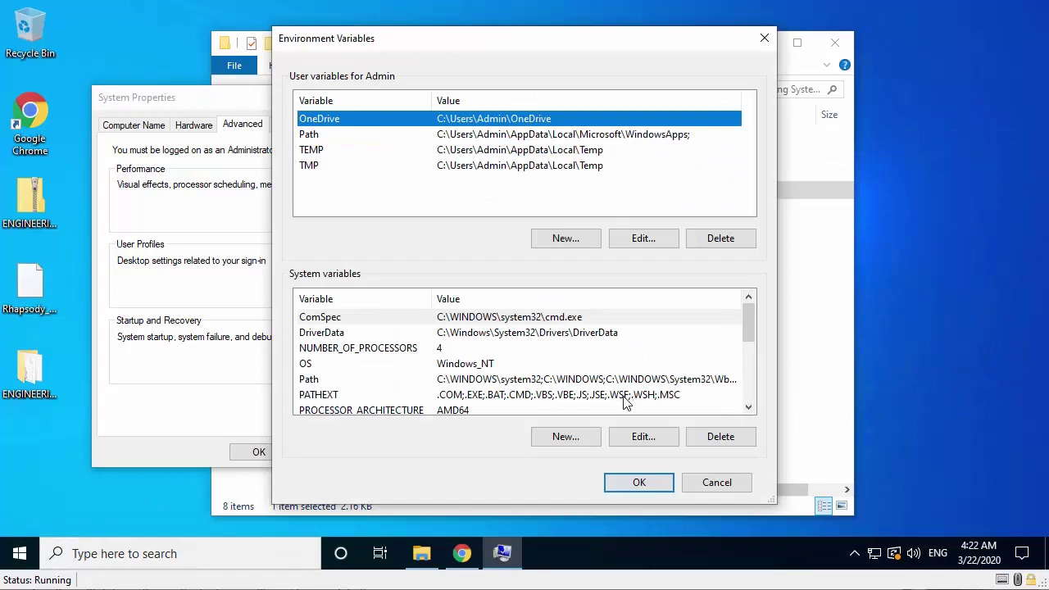
left_click(587, 436)
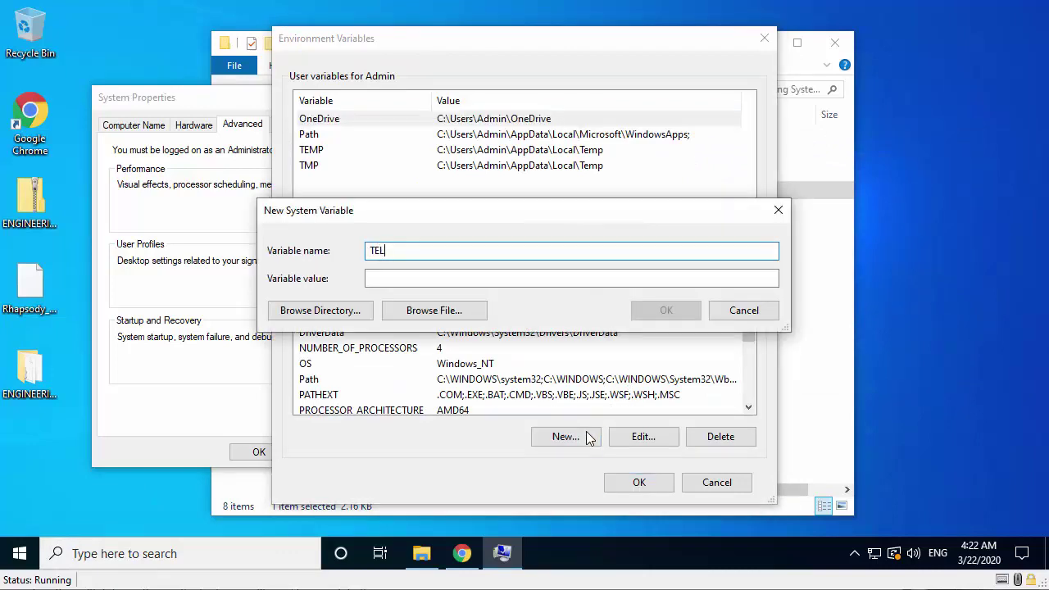
type("TELELOGIC_LICENSE_FILE")
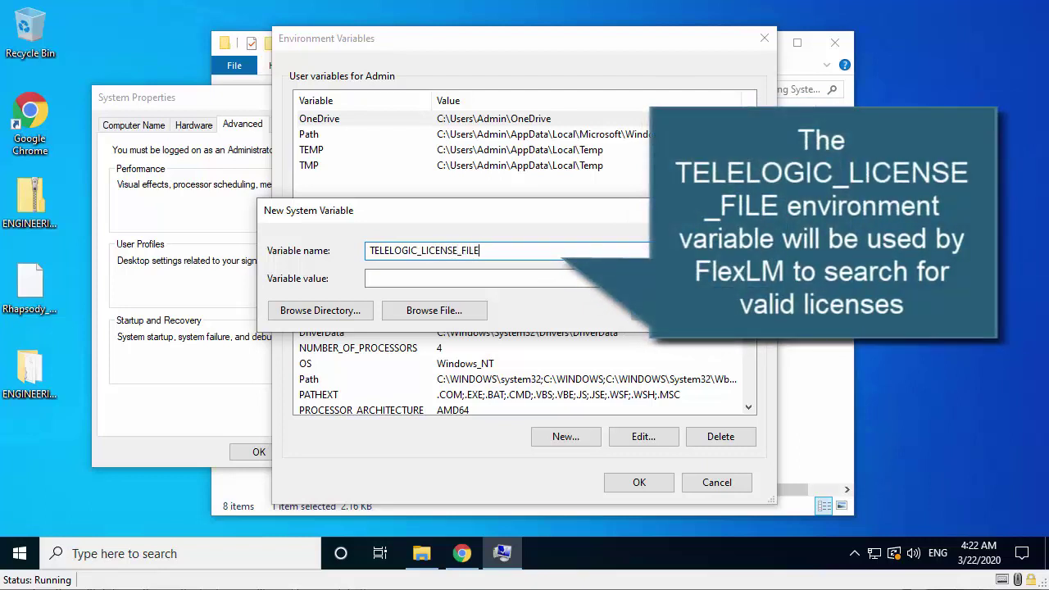
Set its value to the Desktop's Rhapsody_Eval_Key.dat and close all the settings dialogs
left_click(445, 309)
left_click(325, 237)
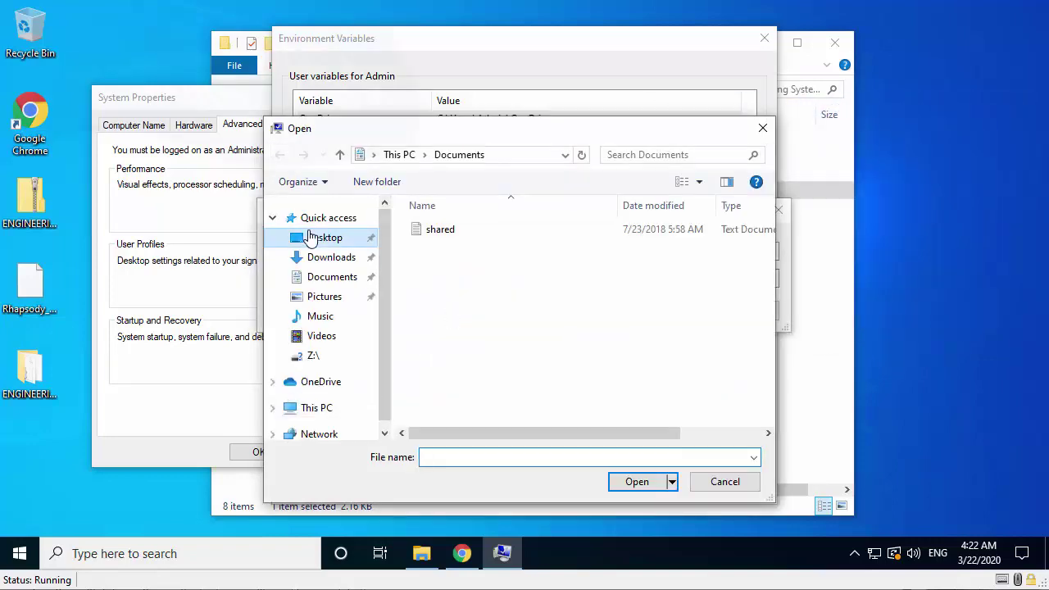
left_click(476, 263)
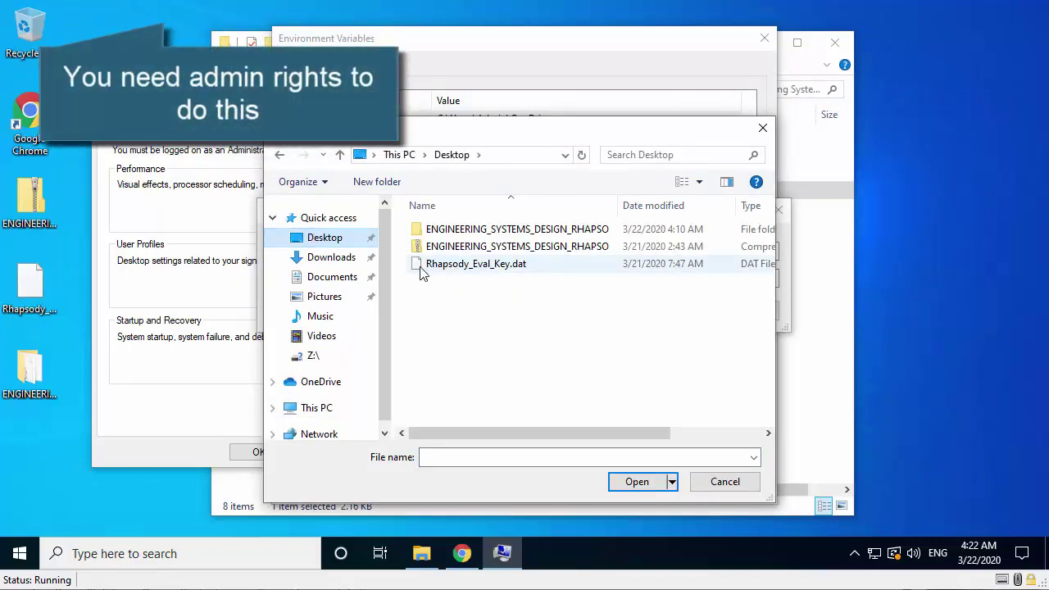
left_click(615, 483)
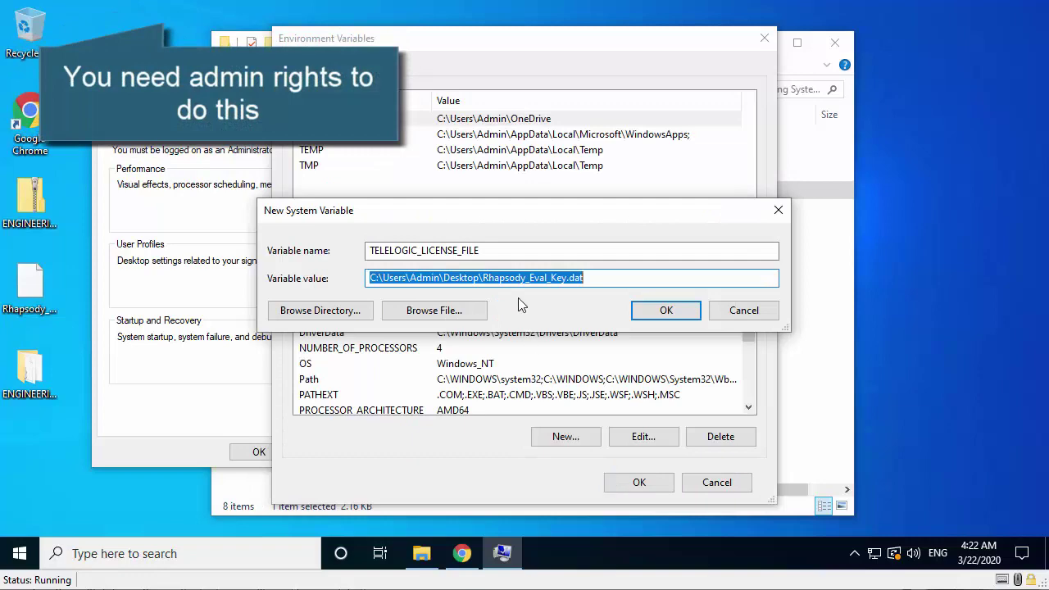
left_click(664, 310)
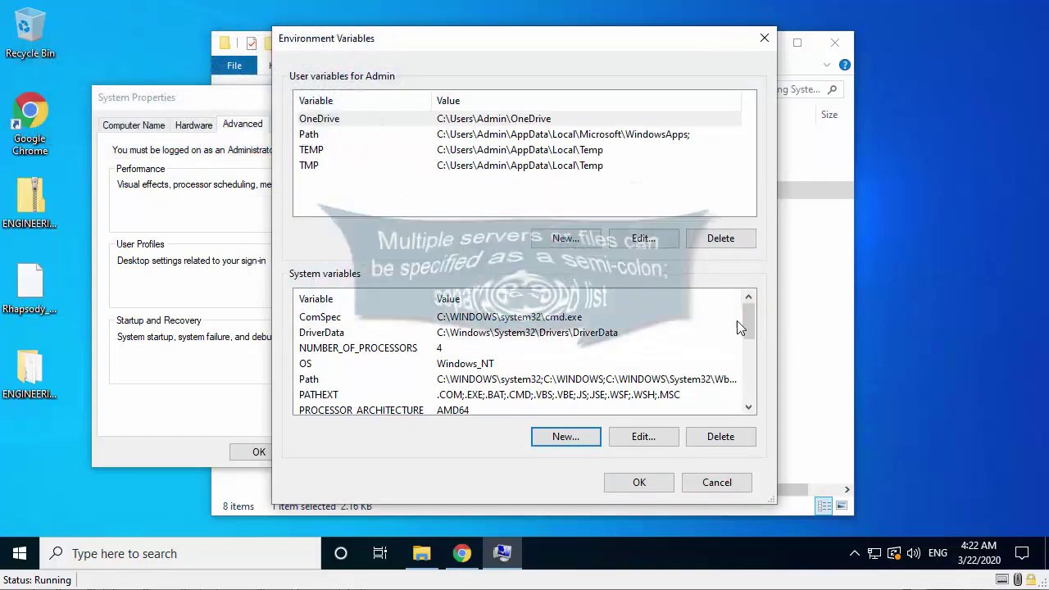
left_click_drag(751, 325, 751, 373)
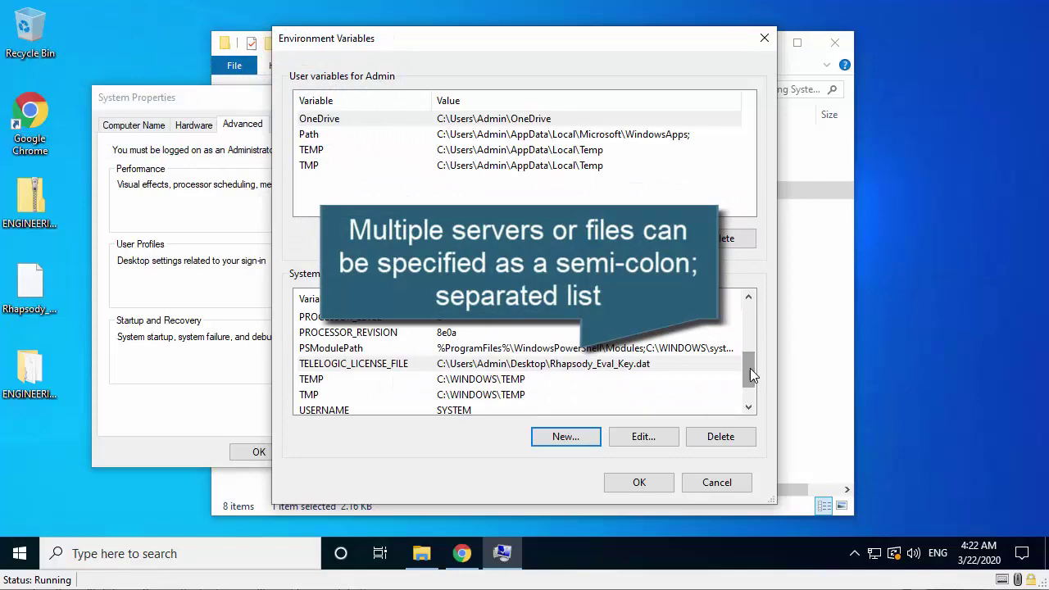
left_click(645, 483)
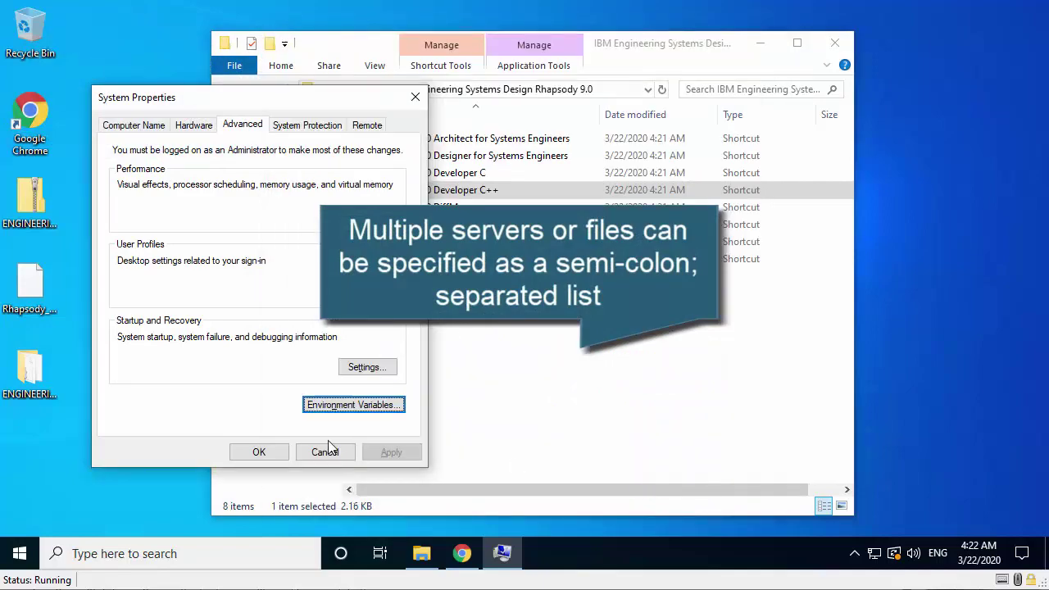
left_click(259, 451)
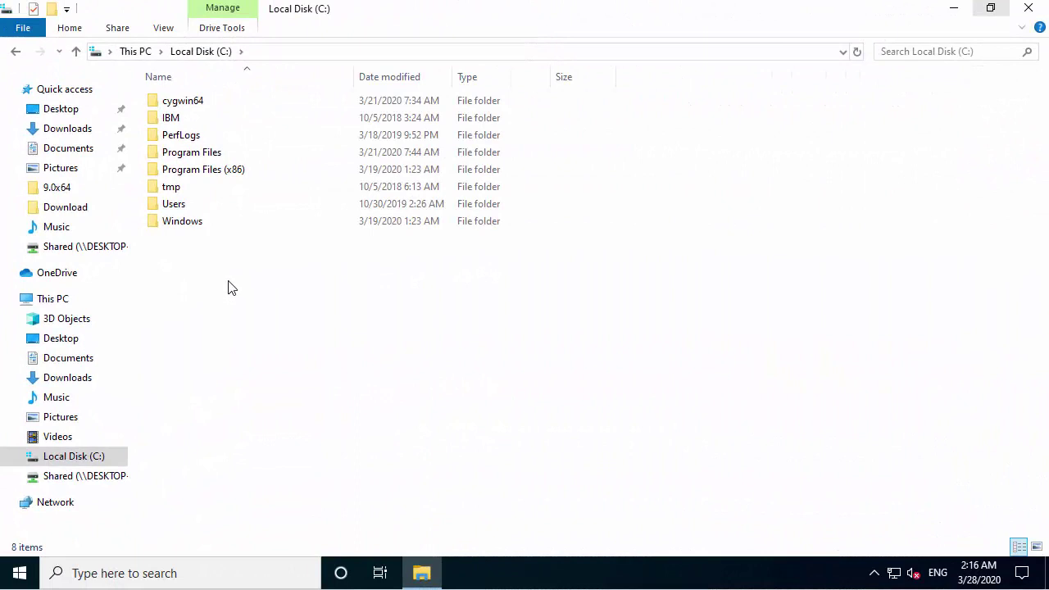
Show hidden items and navigate to C:\ProgramData\IBM\Rhapsody
left_click(163, 30)
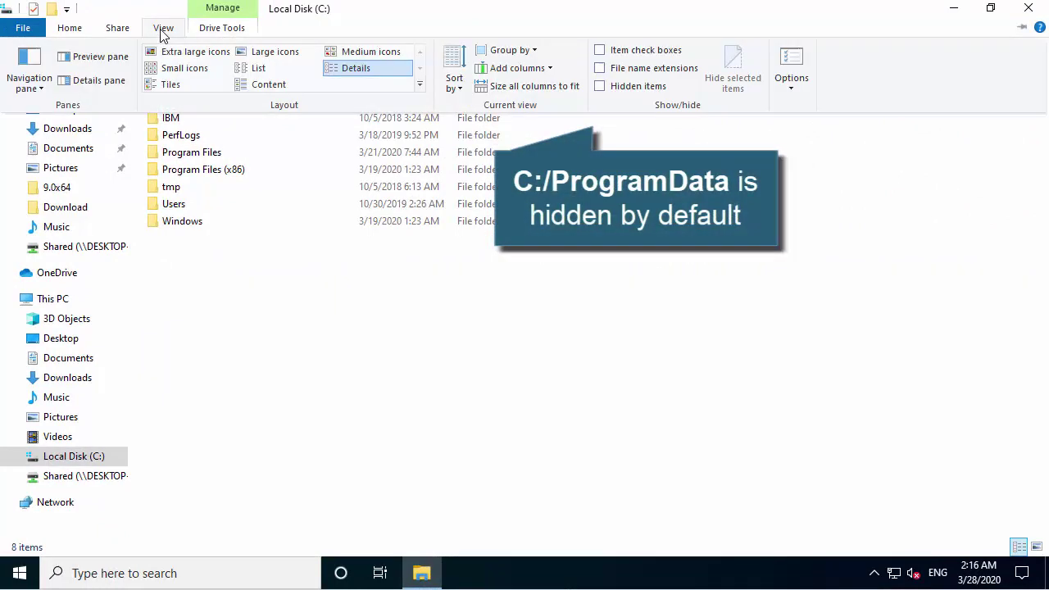
left_click(600, 86)
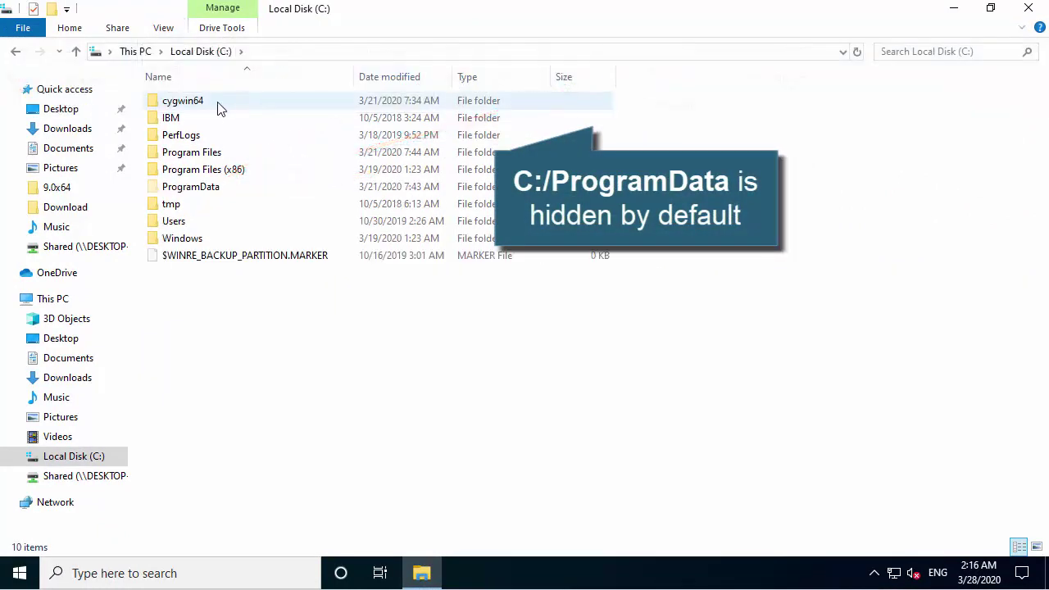
double_click(188, 189)
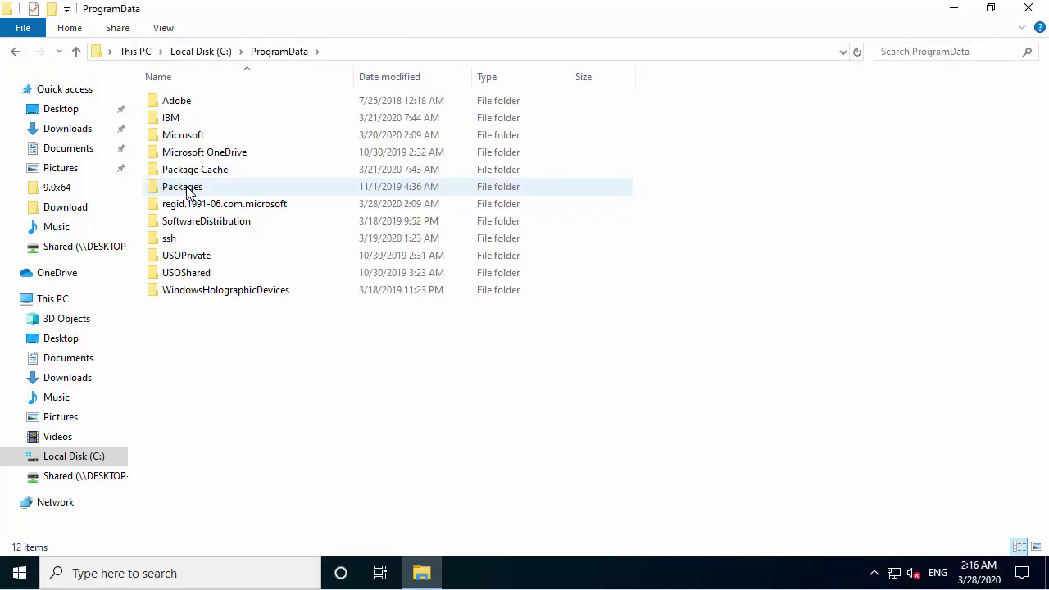
double_click(188, 119)
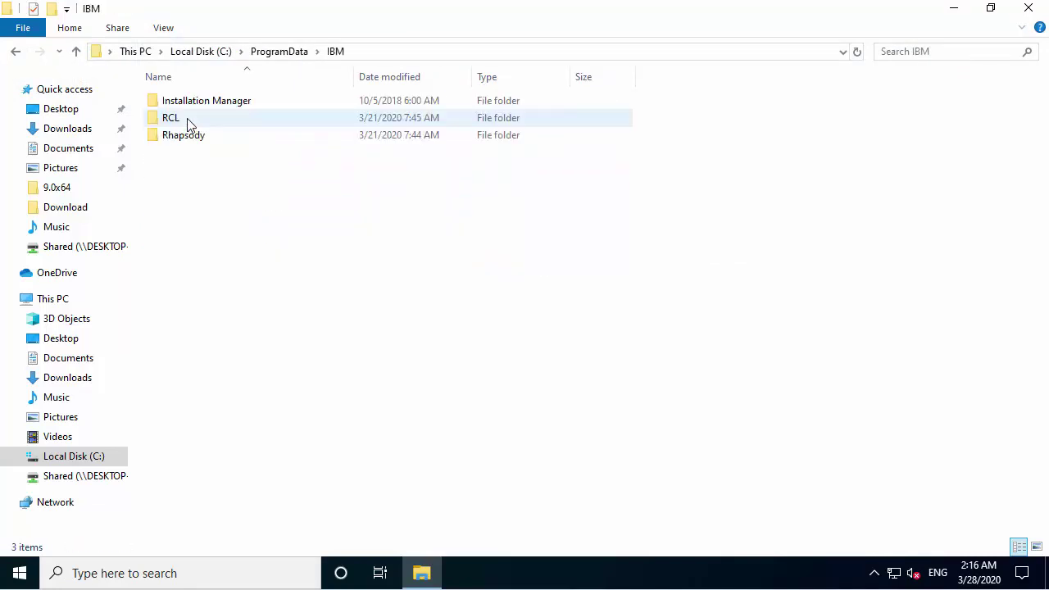
double_click(188, 136)
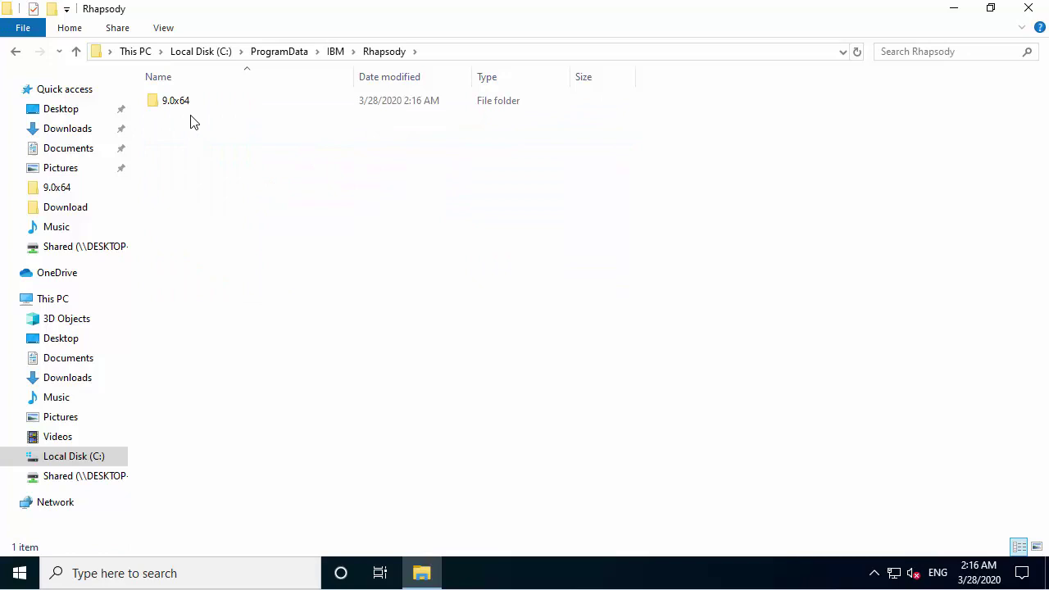
double_click(192, 105)
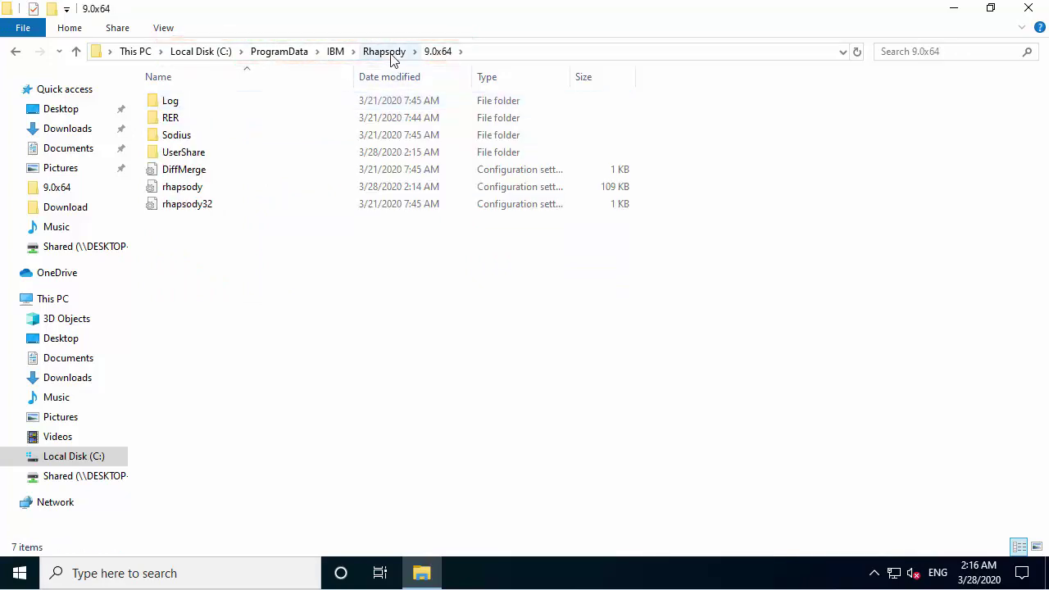
left_click(384, 52)
Check in the 9.0x64 folder's Security properties that Users have Full control
right_click(218, 106)
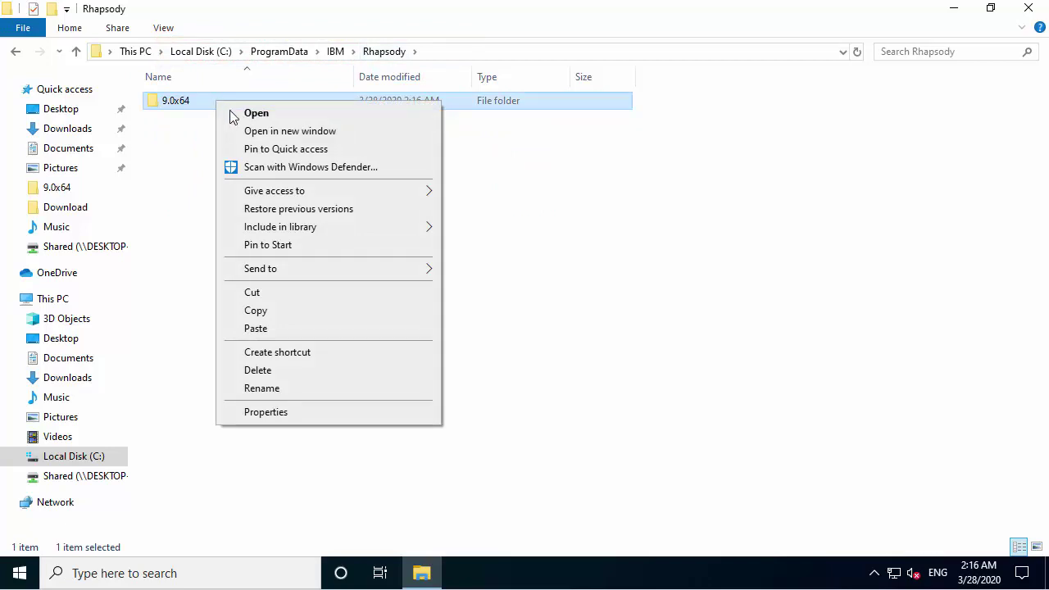
mouse_move(304, 190)
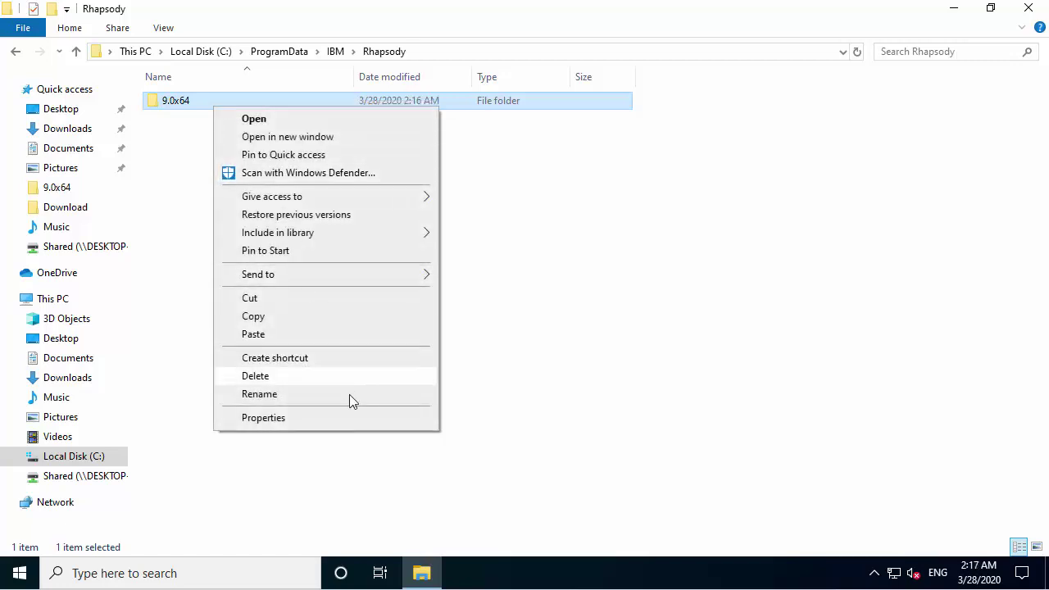
left_click(354, 415)
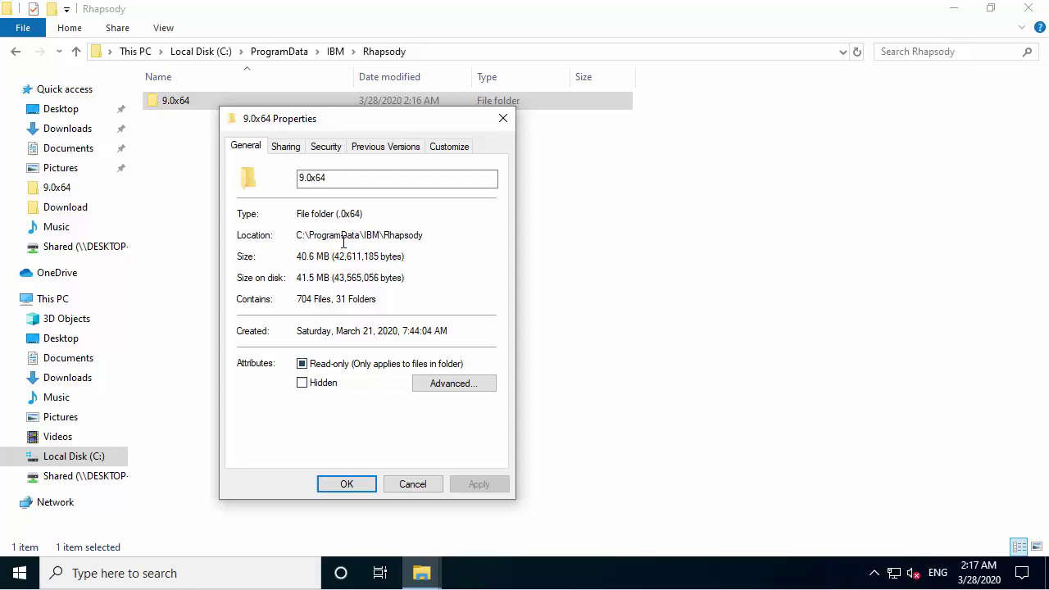
left_click(316, 153)
left_click(364, 253)
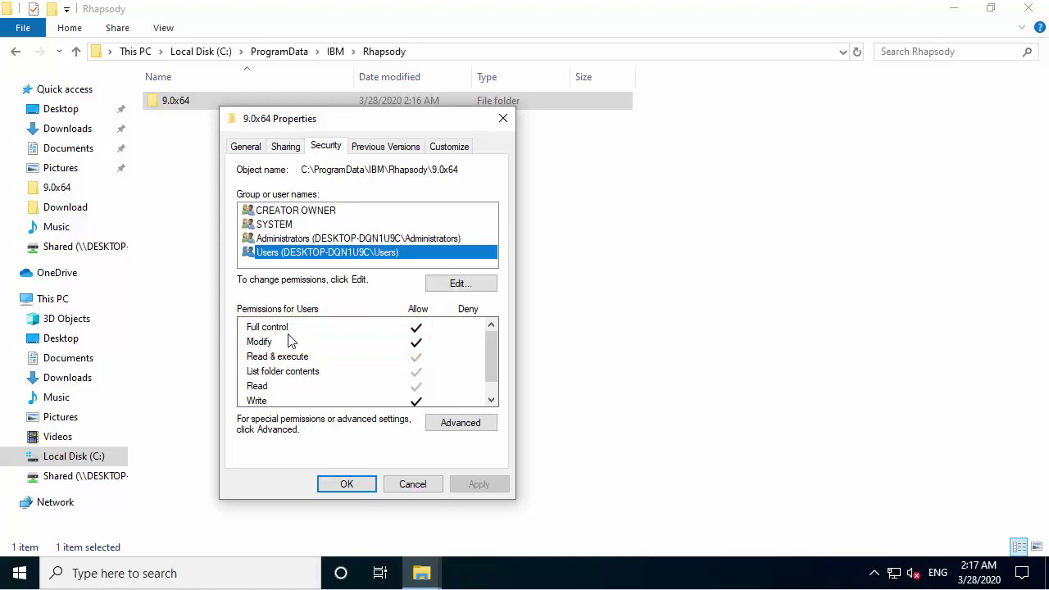
left_click(362, 484)
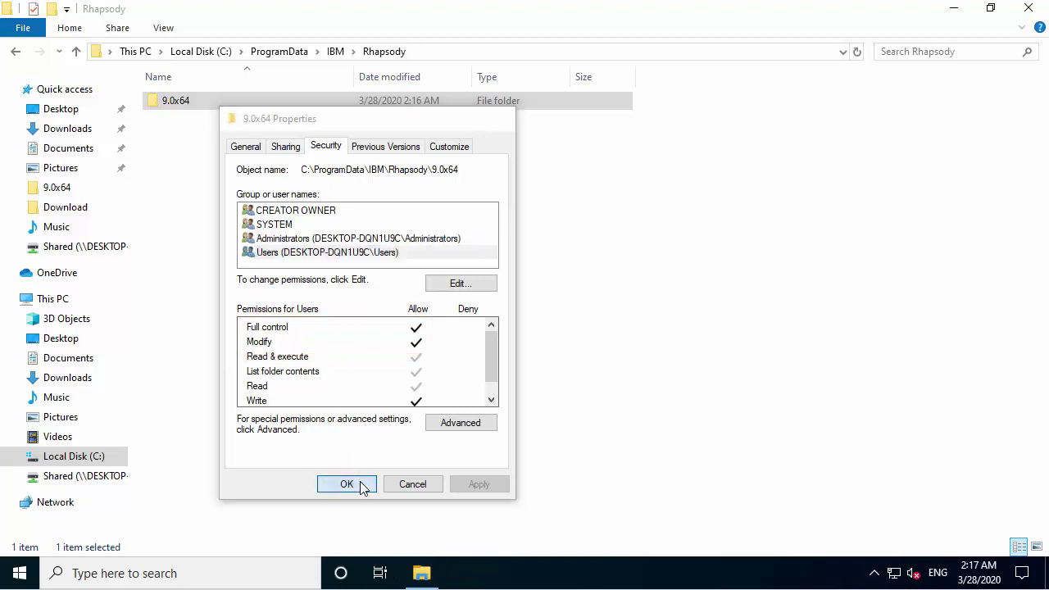
Make a 'rhapsody - Copy' backup of the rhapsody settings file in 9.0x64
double_click(201, 105)
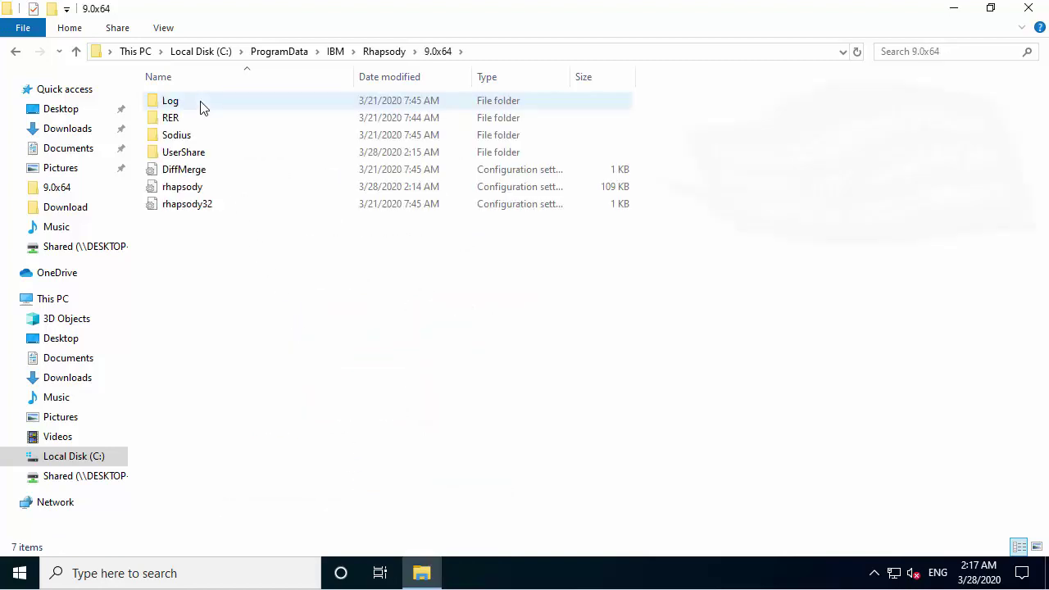
left_click(209, 188)
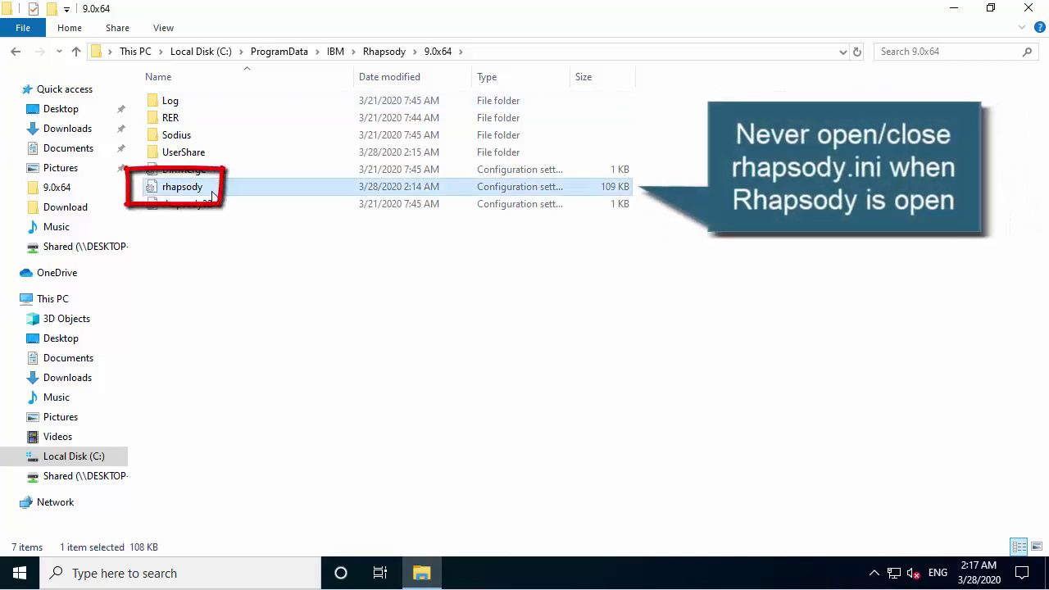
right_click(211, 194)
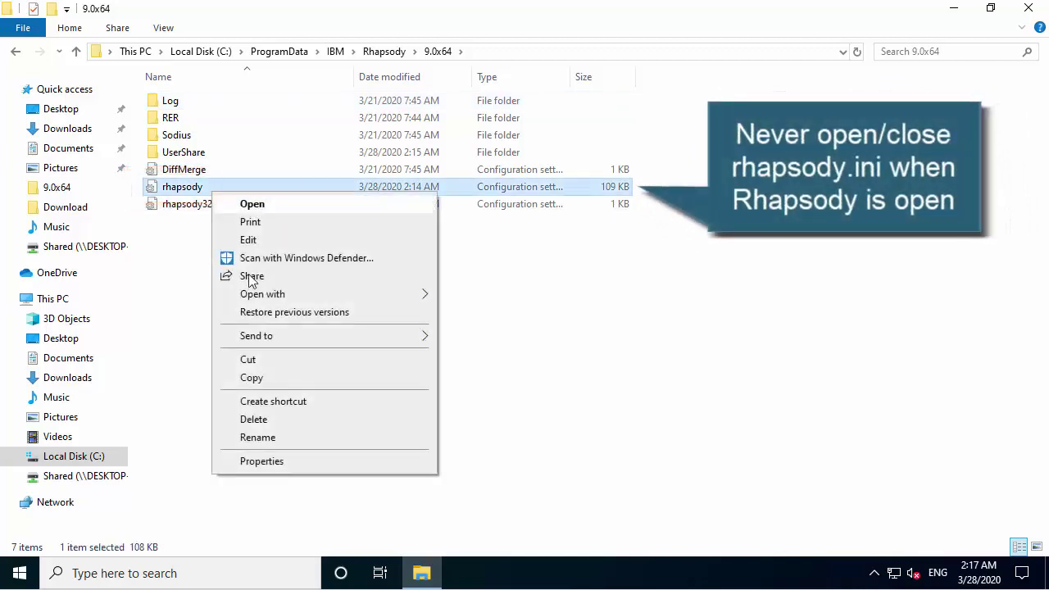
left_click(254, 377)
right_click(249, 326)
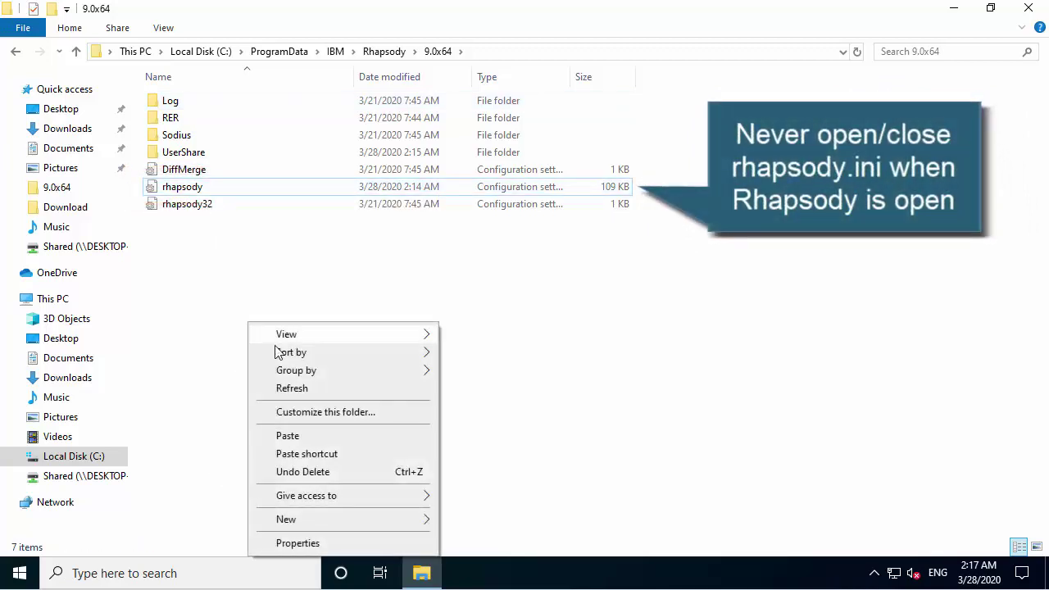
left_click(319, 436)
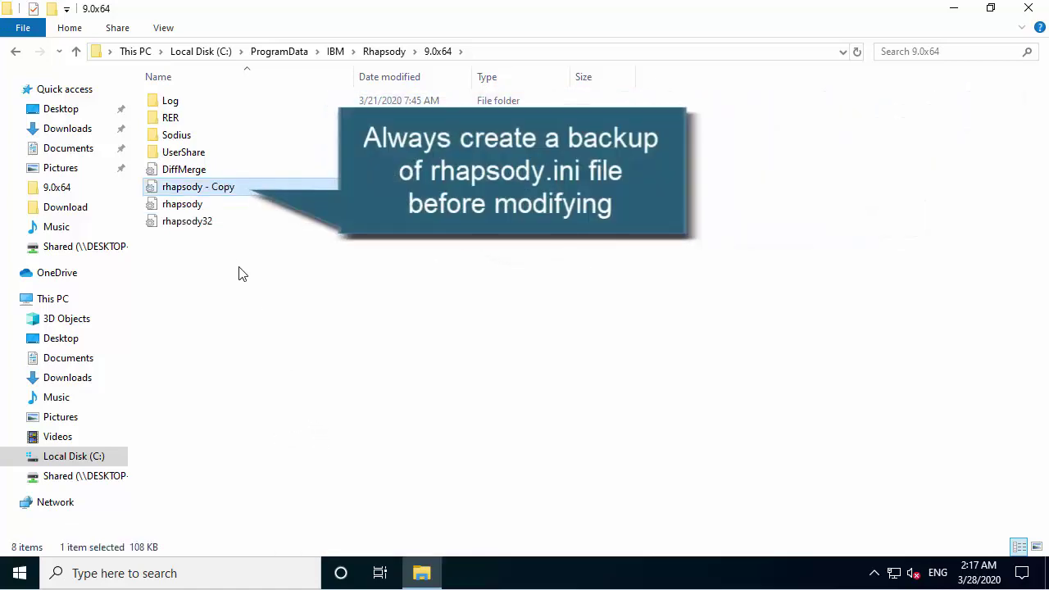
Open the rhapsody settings file in Notepad and inspect the ProjectsDirectory line
double_click(205, 205)
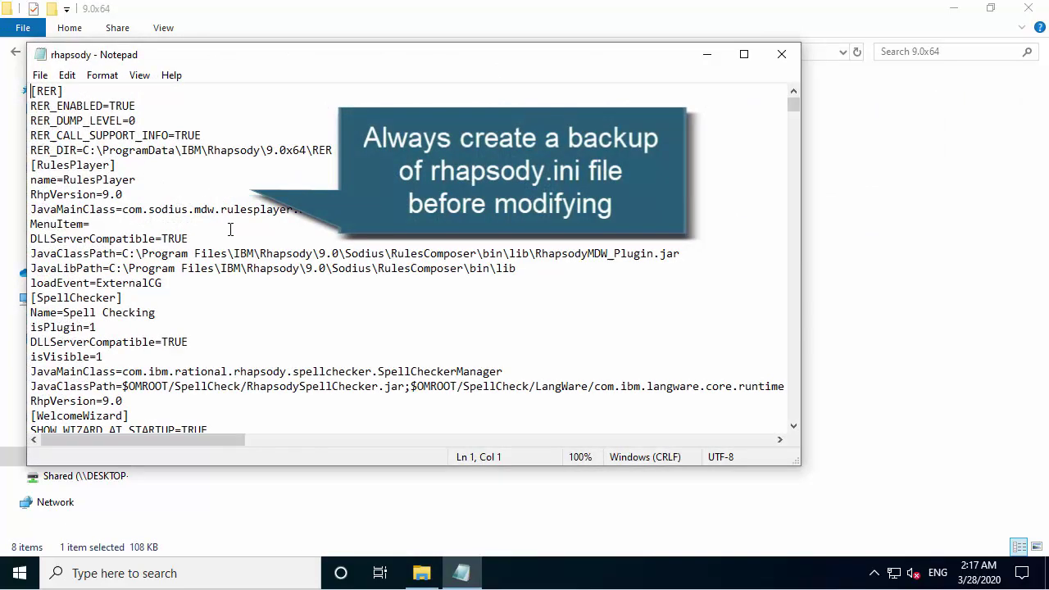
scroll(231, 229, "down", 4)
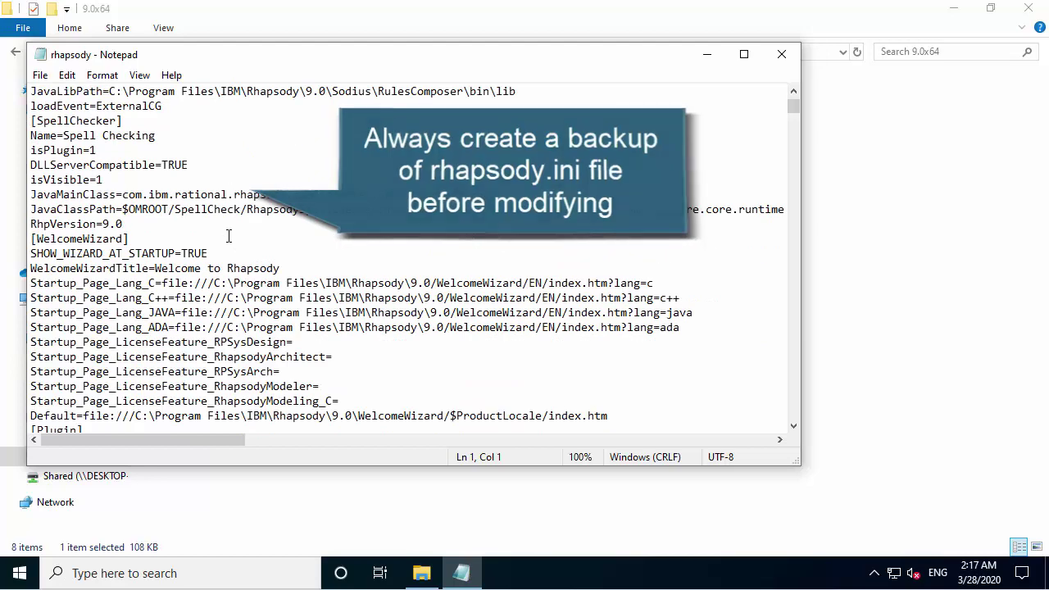
scroll(230, 236, "down", 4)
scroll(228, 237, "down", 4)
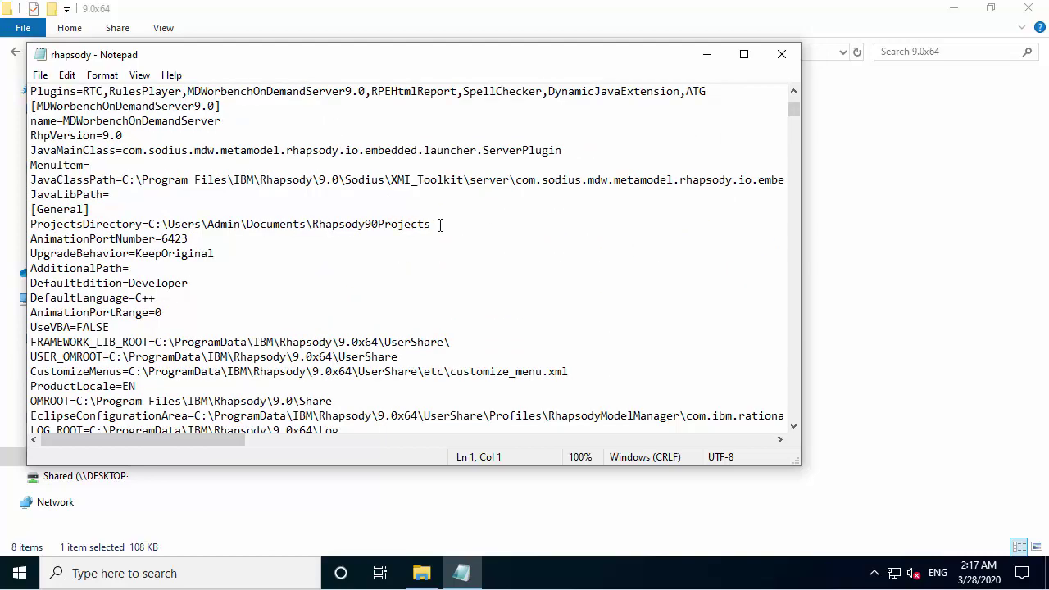
left_click_drag(440, 224, 29, 226)
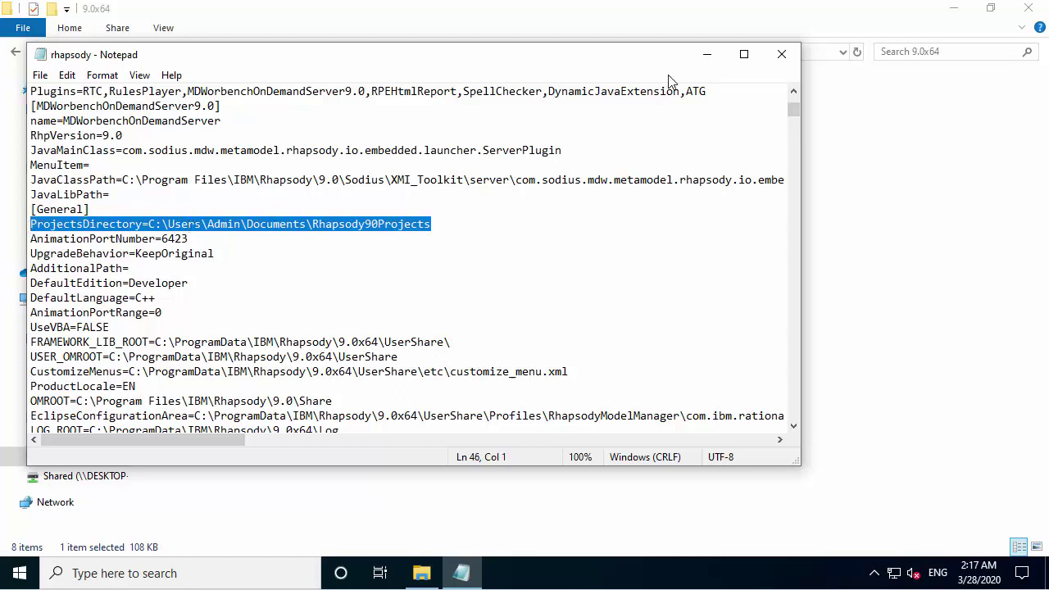
left_click(666, 112)
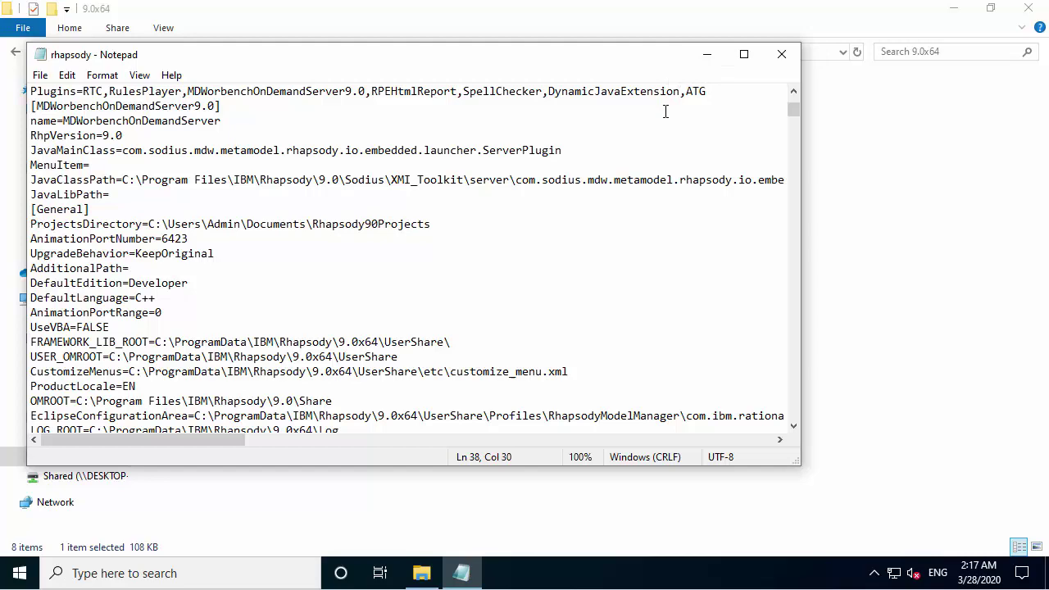
Find the Cygwin_x64=FALSE entry, then close the search box and Notepad
key("ctrl+f")
type("Cygwin")
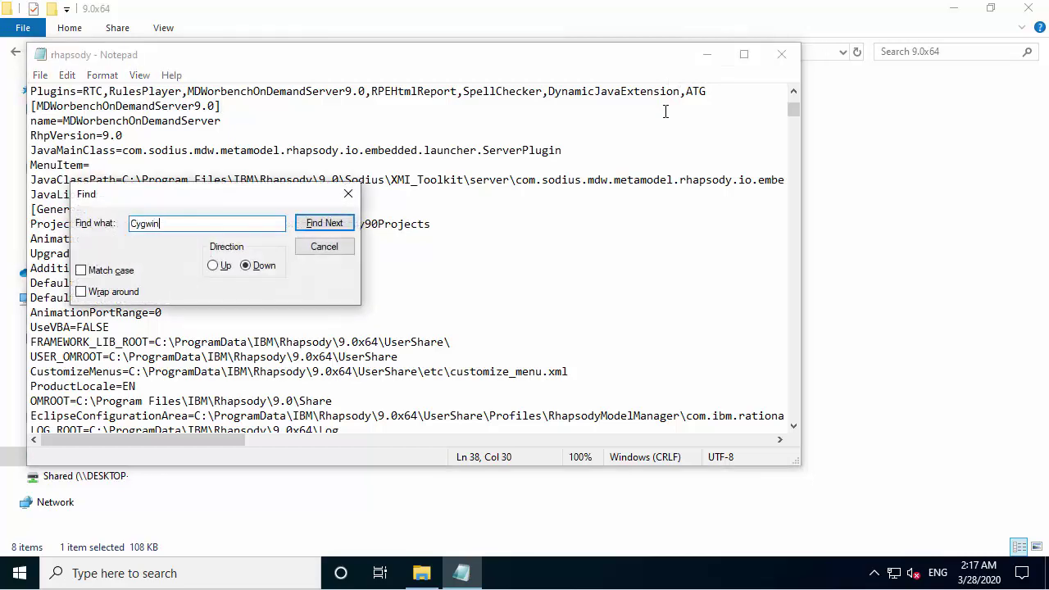
key("Return")
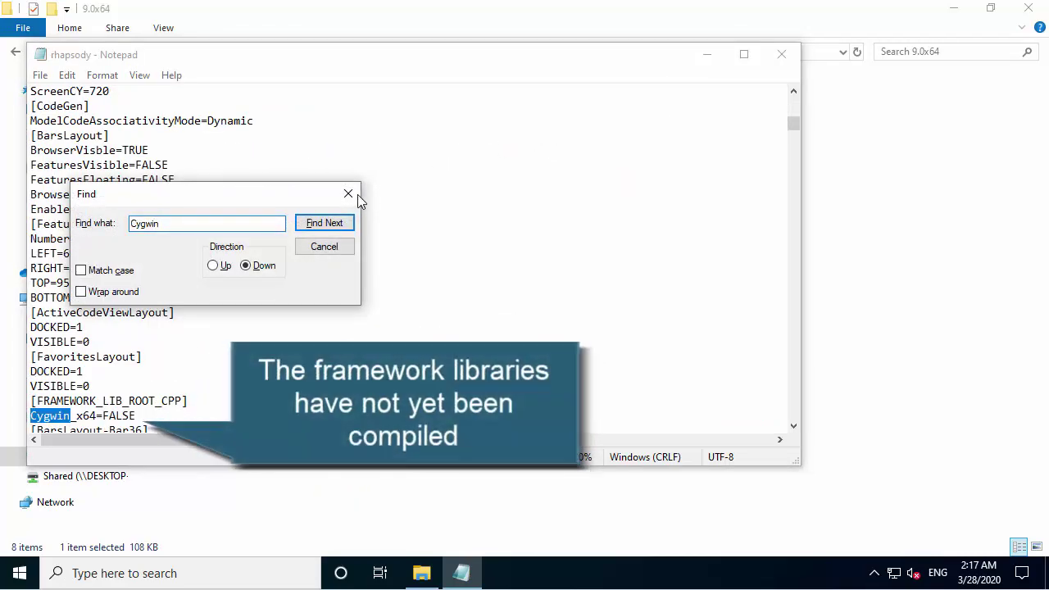
left_click(347, 194)
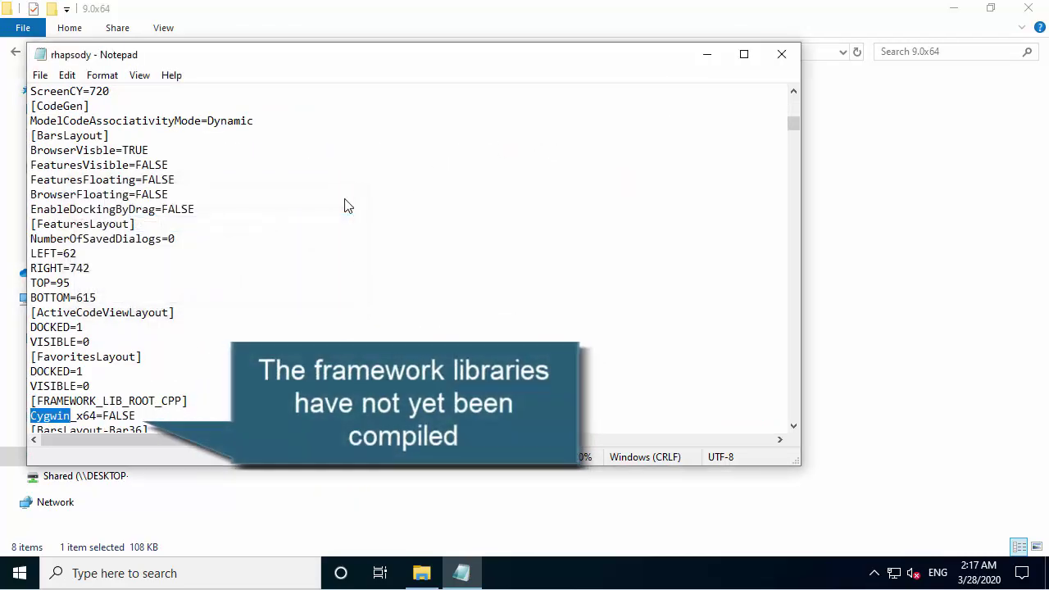
left_click(781, 63)
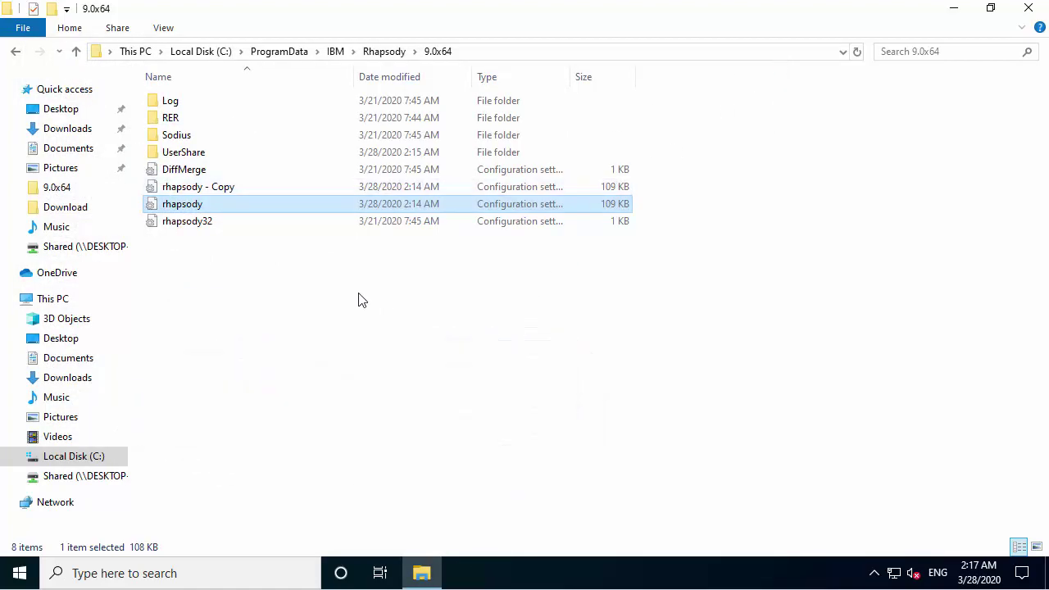
Launch Rhapsody 9.0 Developer C++ and maximize its window
double_click(225, 154)
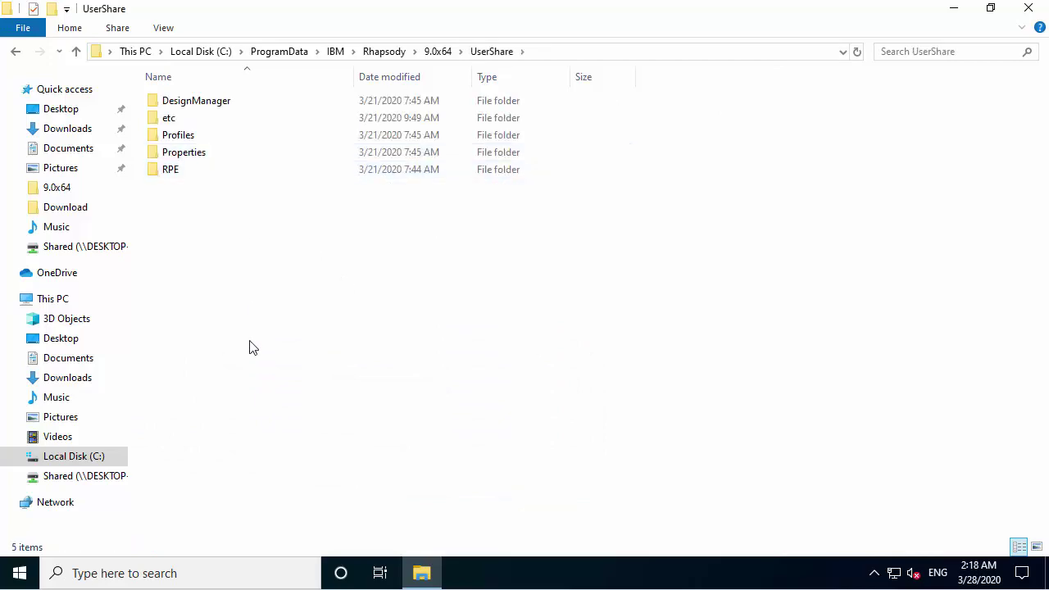
left_click(241, 574)
type("rh")
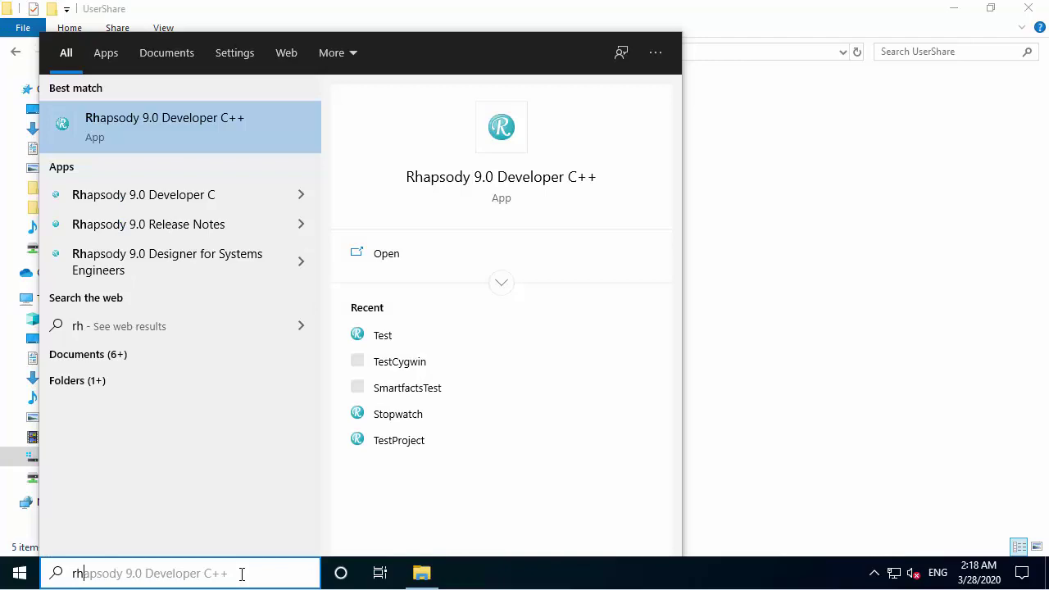
key("Return")
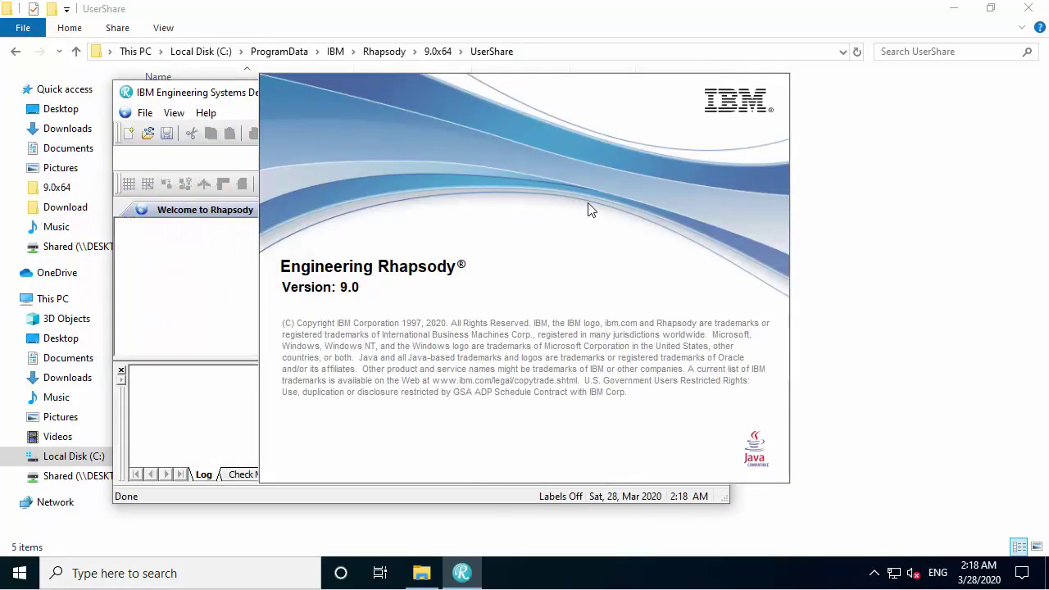
left_click(672, 91)
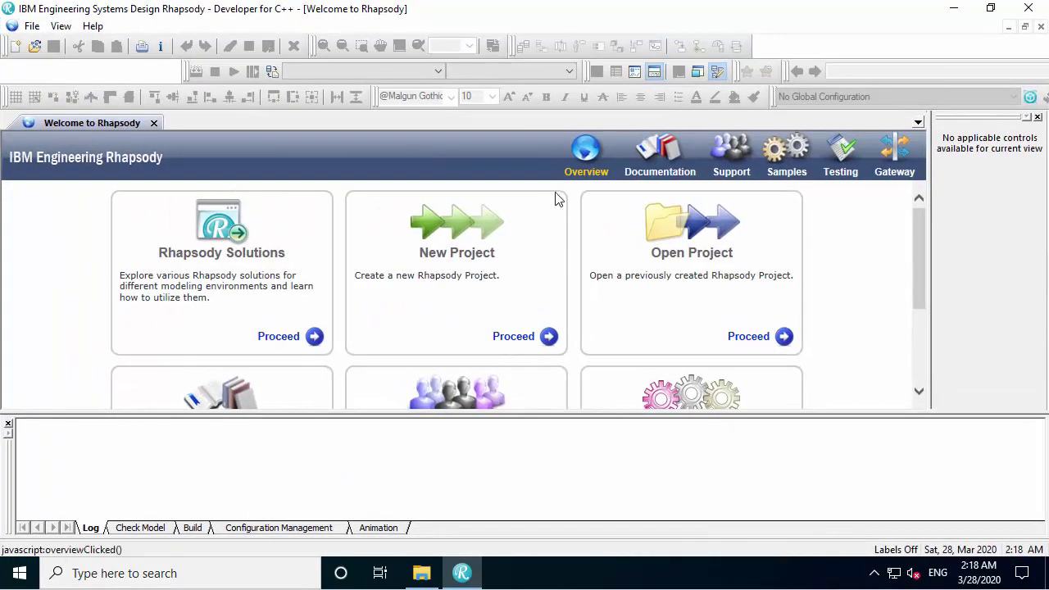
Create the TestCygwin project, declining the UML Perspectives toolbar and allowing folder creation
left_click(461, 231)
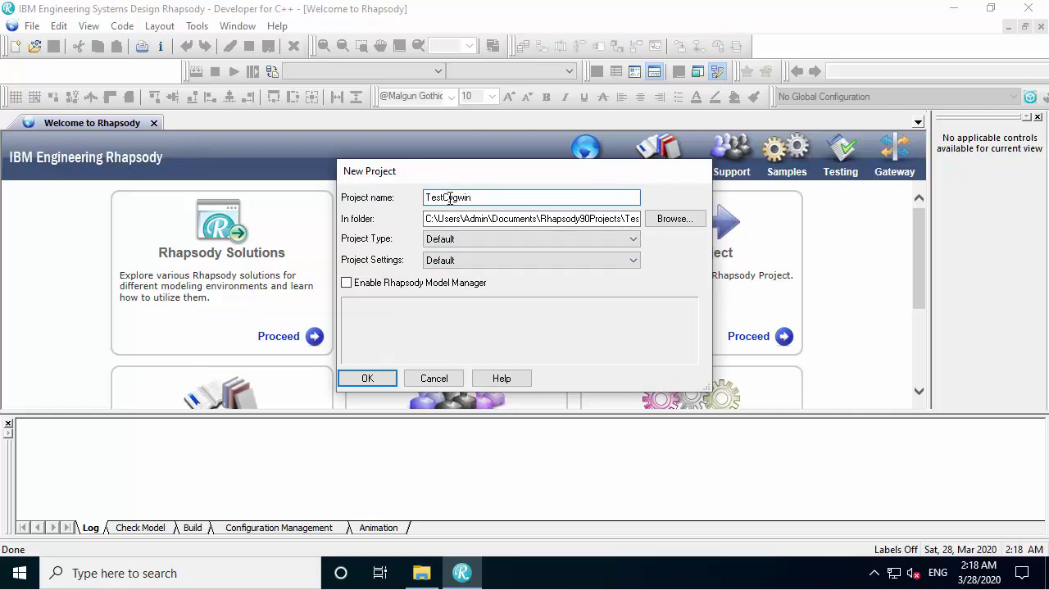
left_click(368, 378)
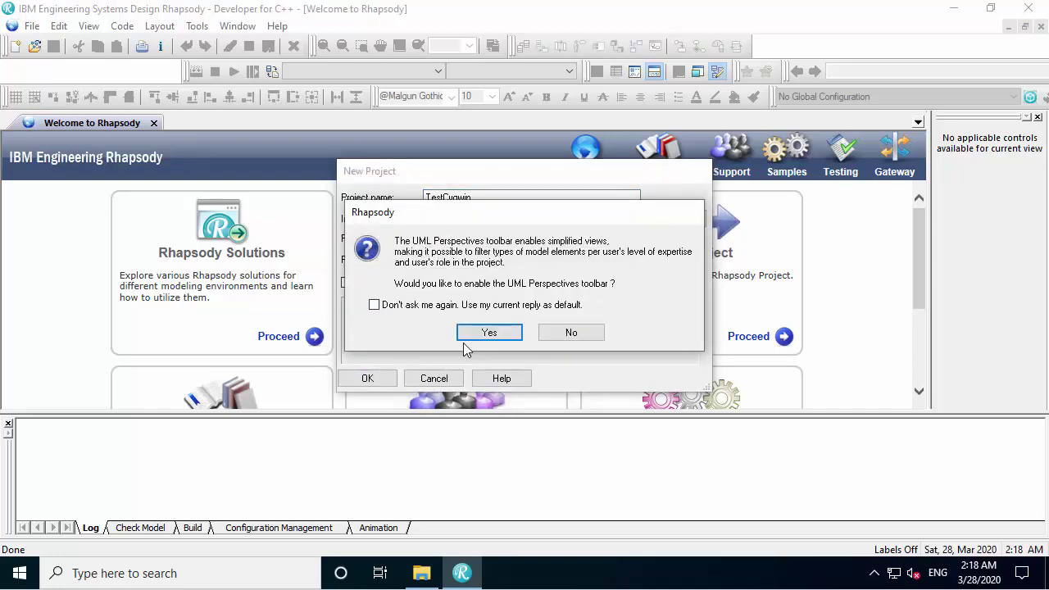
left_click(569, 332)
left_click(578, 328)
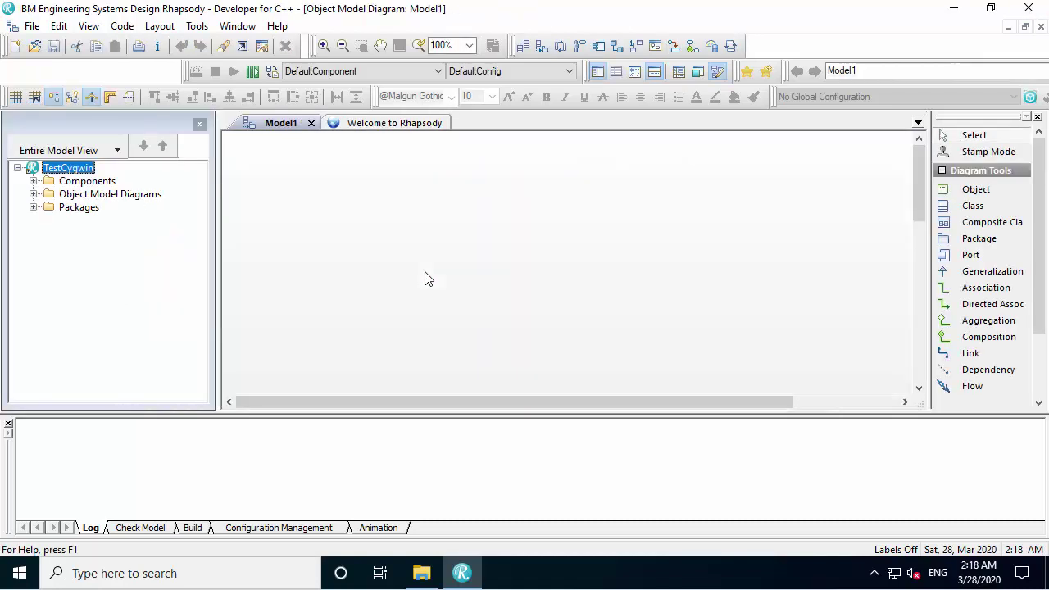
Place a class class_0 on the diagram and add a statechart to it
left_click(973, 206)
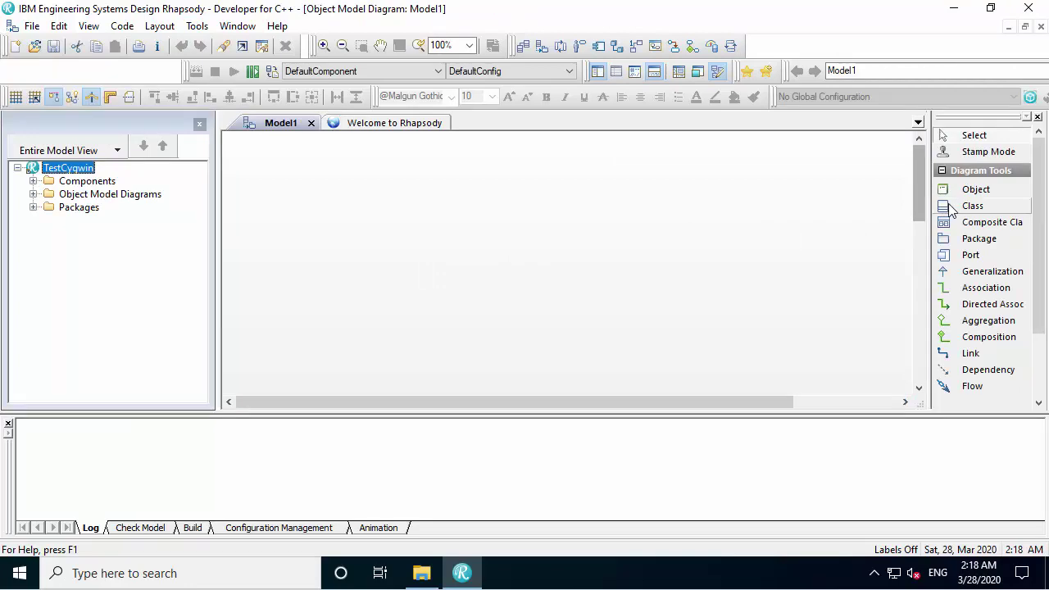
left_click(365, 246)
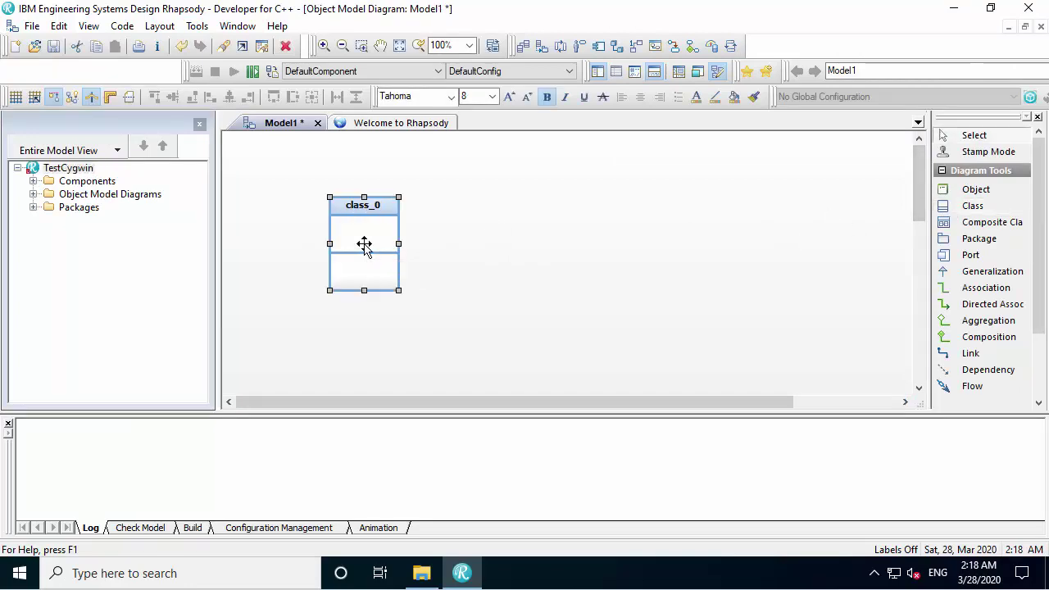
right_click(364, 248)
mouse_move(526, 34)
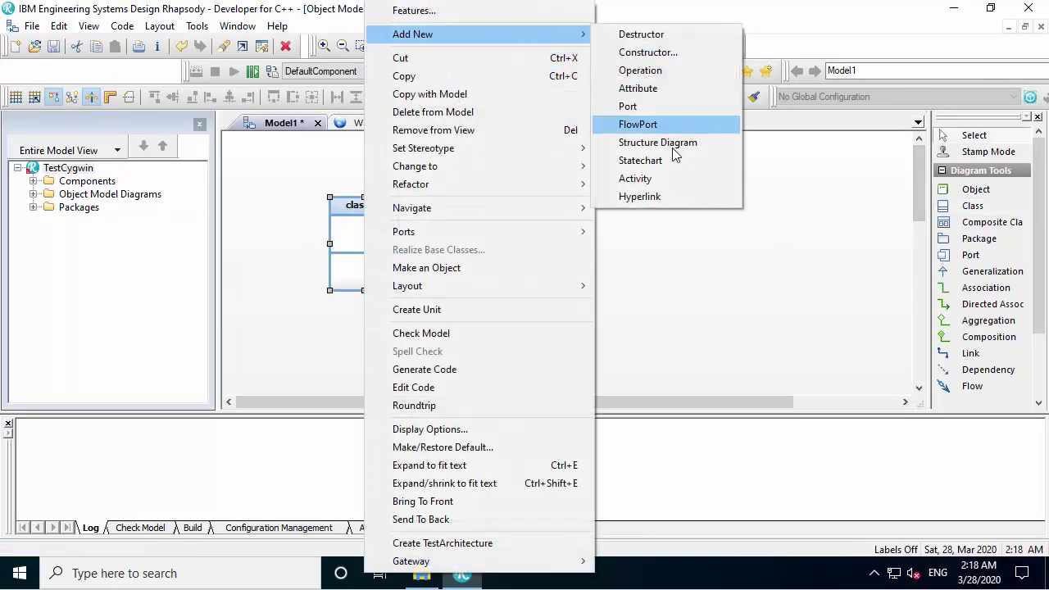
left_click(660, 161)
Draw two states, state_0 and state_1, side by side
left_click(973, 190)
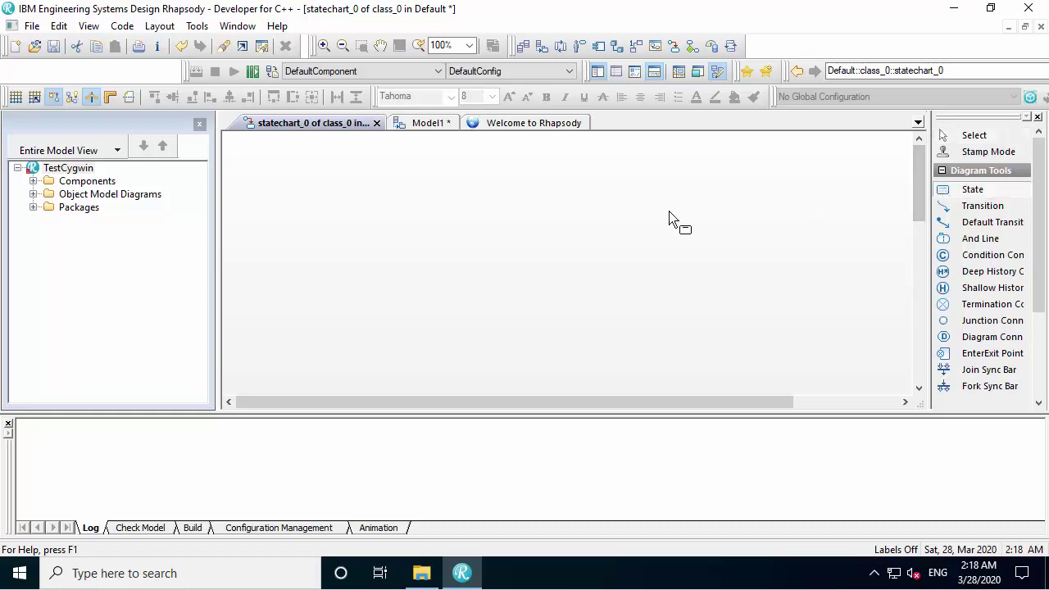
left_click_drag(287, 210, 380, 281)
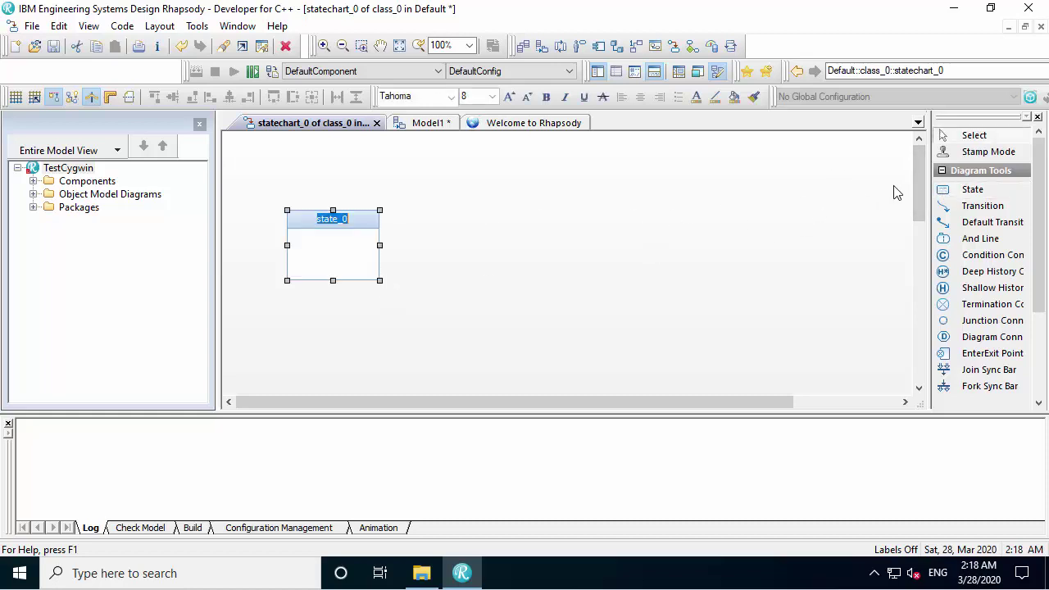
key("Return")
left_click_drag(507, 205, 615, 288)
key("Return")
Connect state_0 and state_1 with evToggle transitions in both directions
left_click(382, 235)
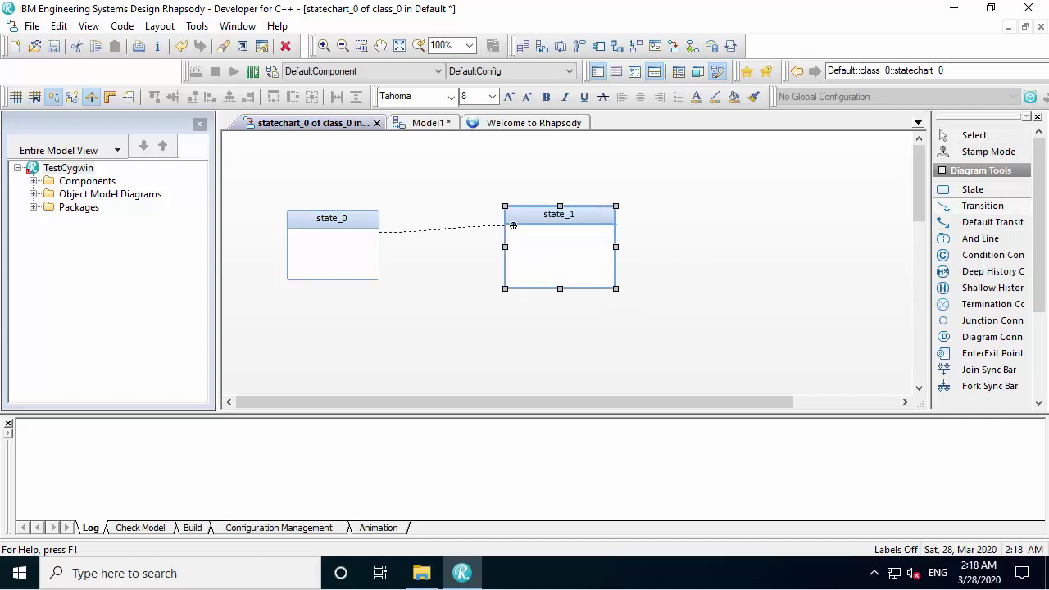
left_click(509, 224)
type("evTo")
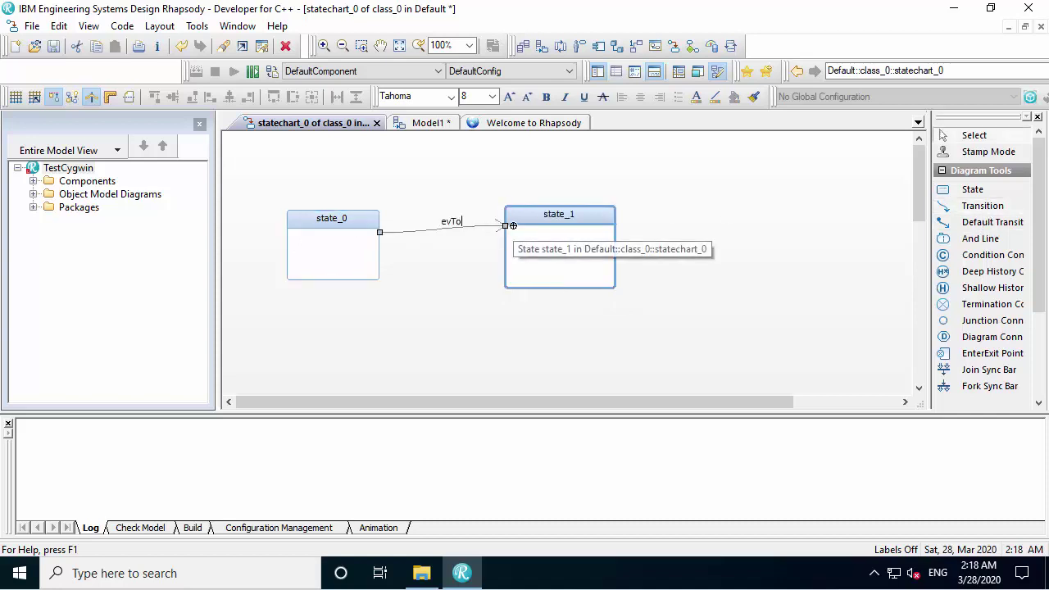
type("ggle")
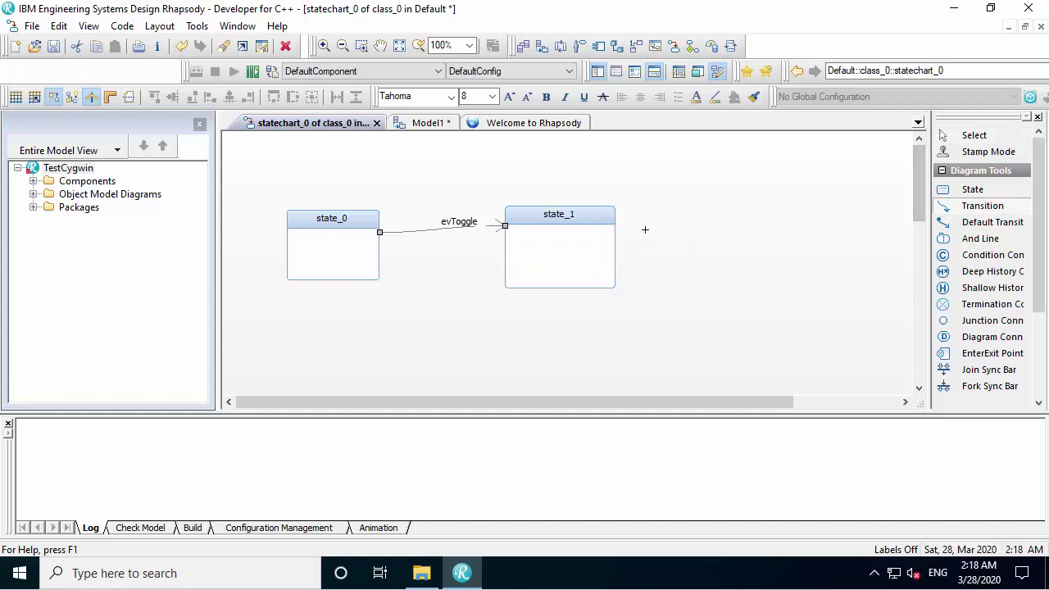
left_click(552, 257)
left_click(365, 265)
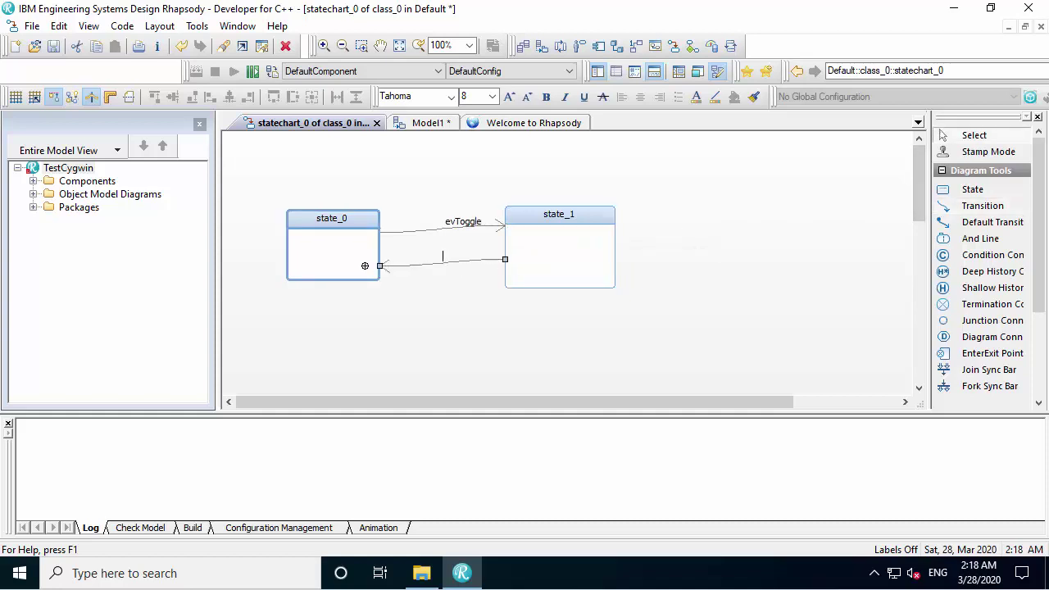
type("ev")
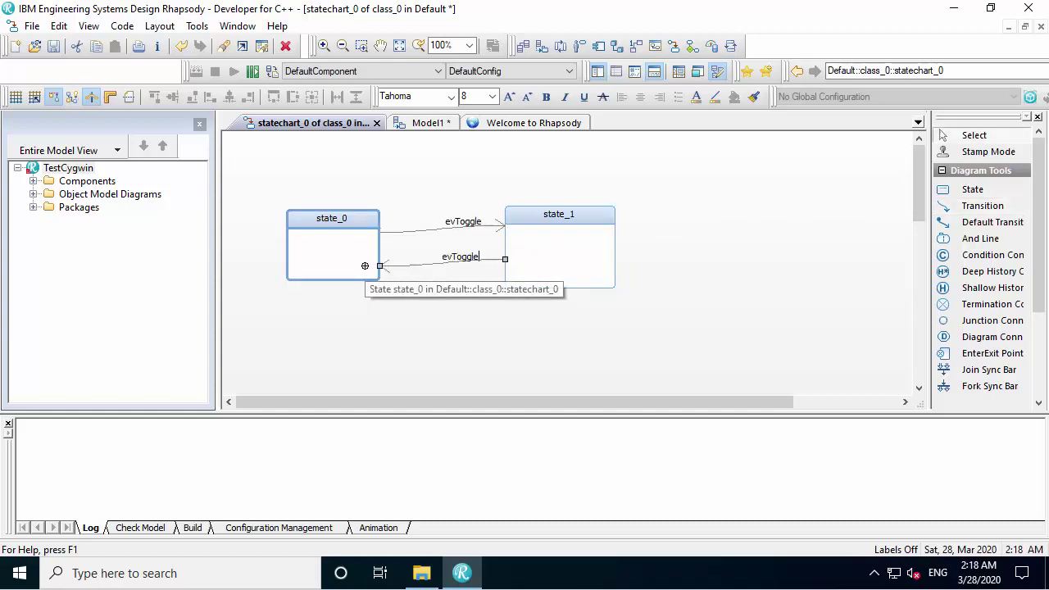
type("Toggle")
key("Return")
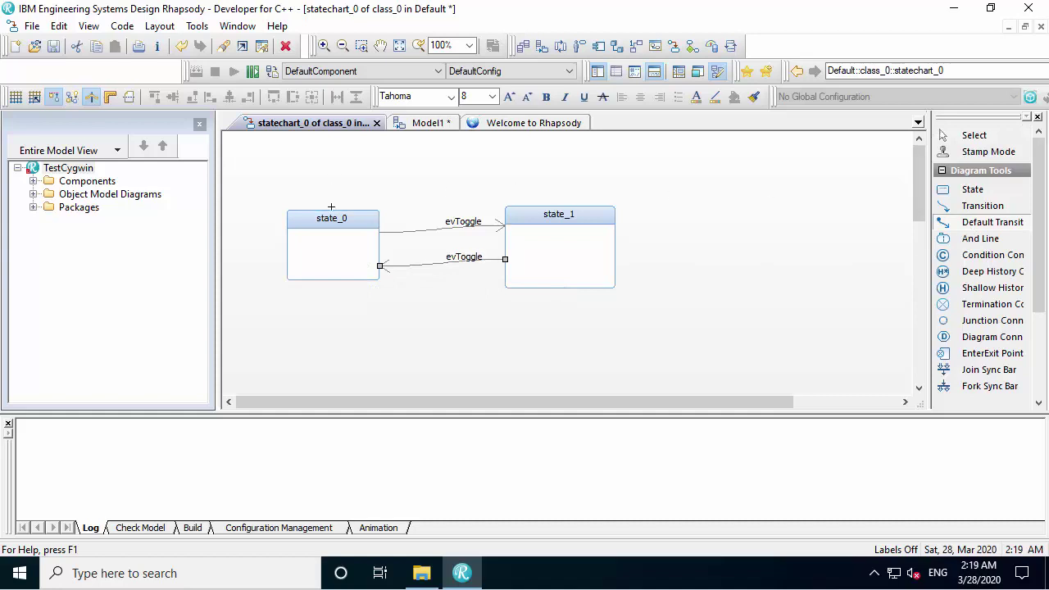
key("Escape")
Open DefaultConfig from DefaultComponent's Configurations and make class_0 an initial instance
right_click(284, 168)
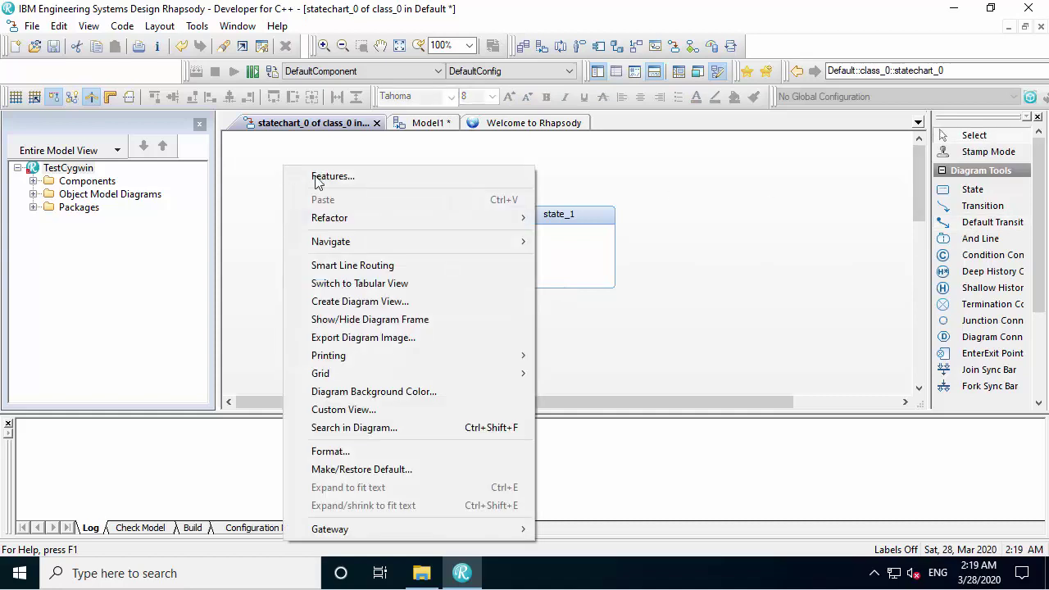
mouse_move(499, 244)
left_click(576, 245)
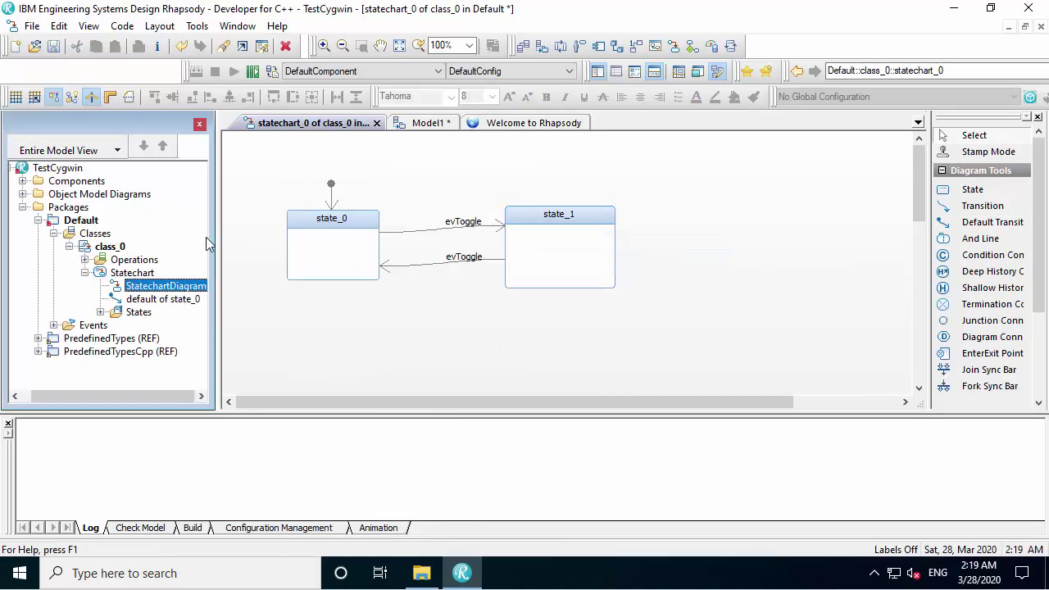
left_click(23, 181)
left_click(38, 195)
left_click(53, 207)
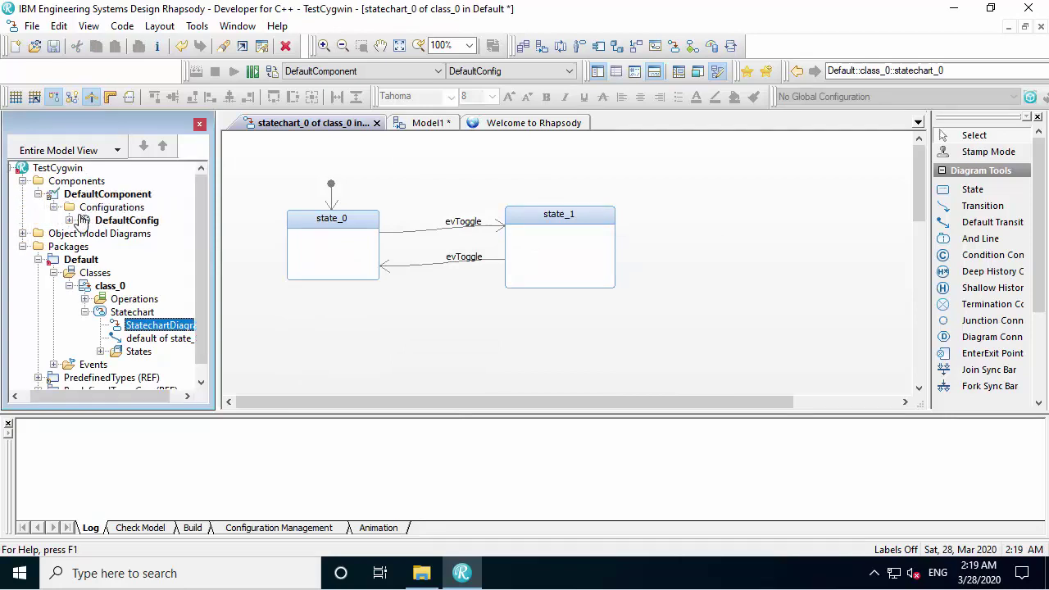
double_click(113, 221)
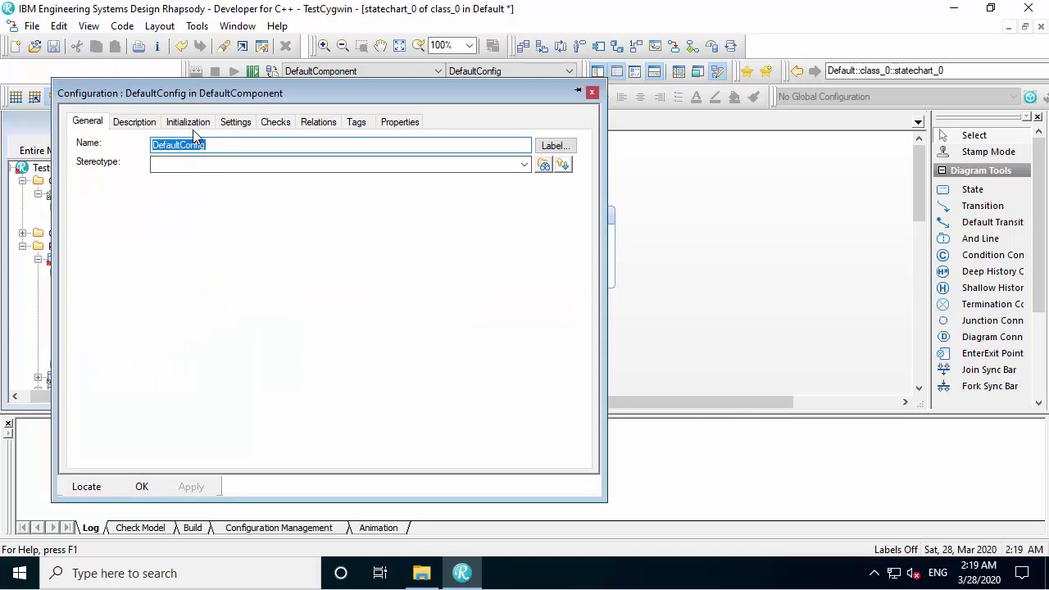
left_click(188, 121)
left_click(114, 188)
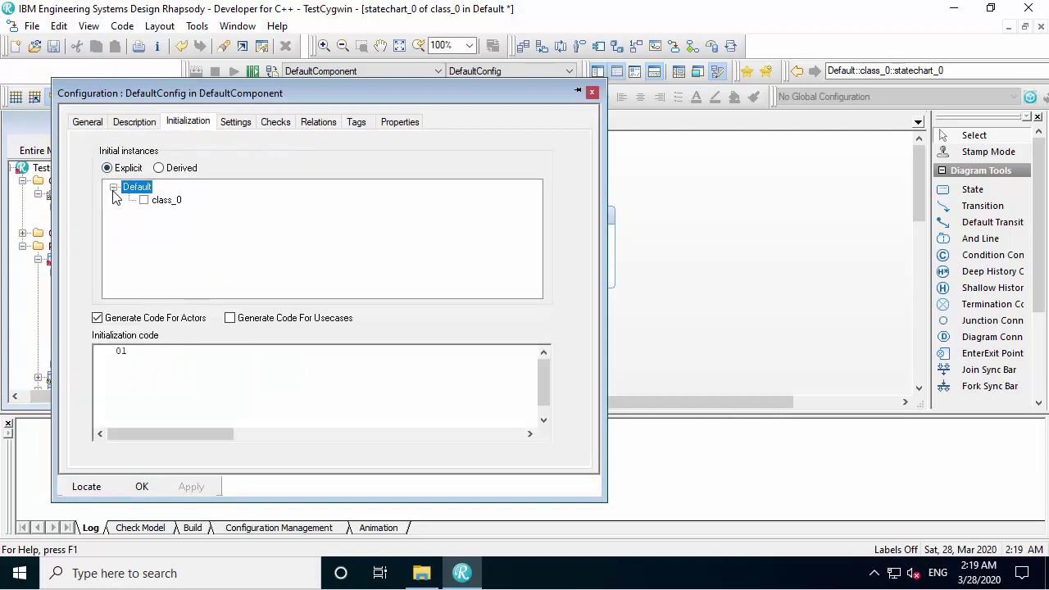
left_click(143, 200)
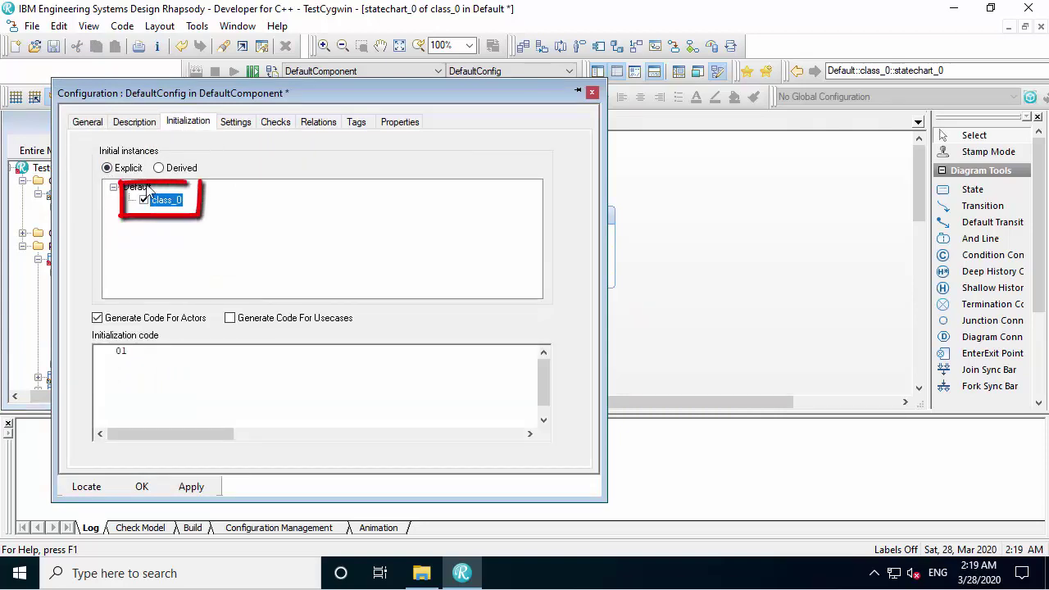
Set DefaultConfig's environment to Cygwin and instrumentation mode to Animation, then confirm
left_click(238, 122)
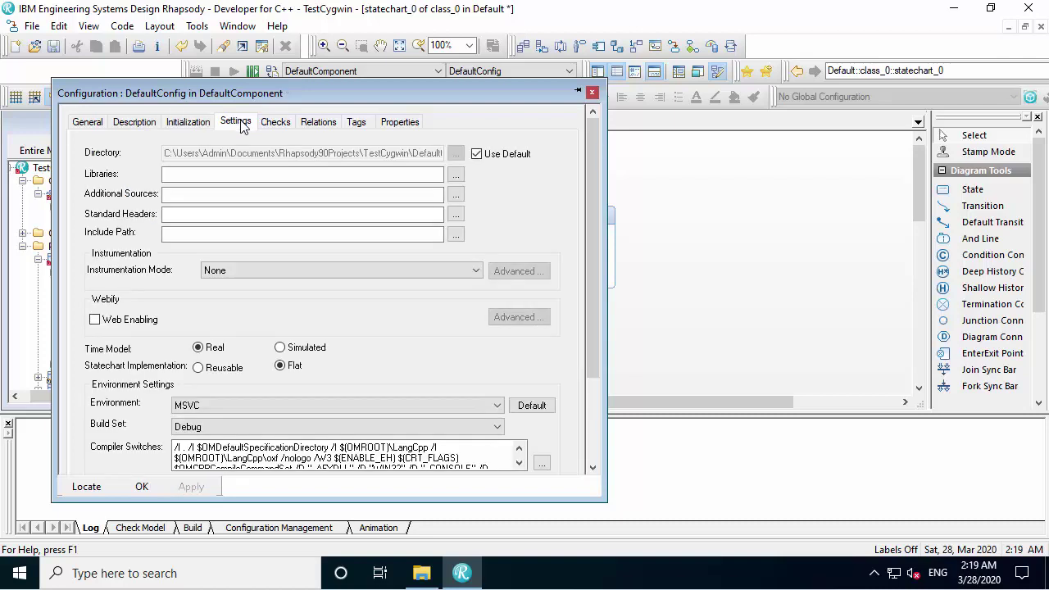
left_click(328, 402)
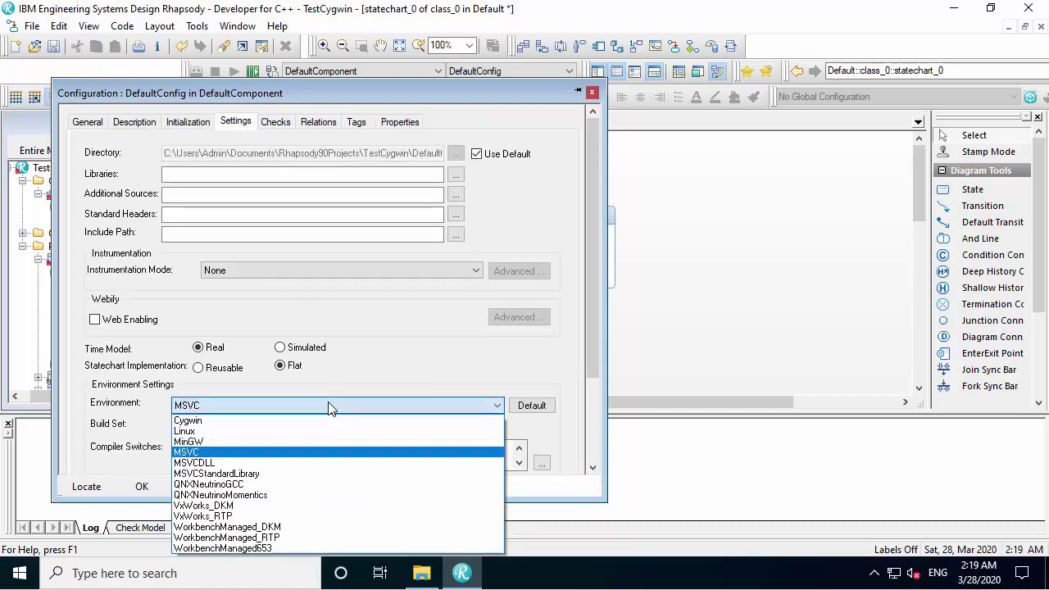
left_click(326, 419)
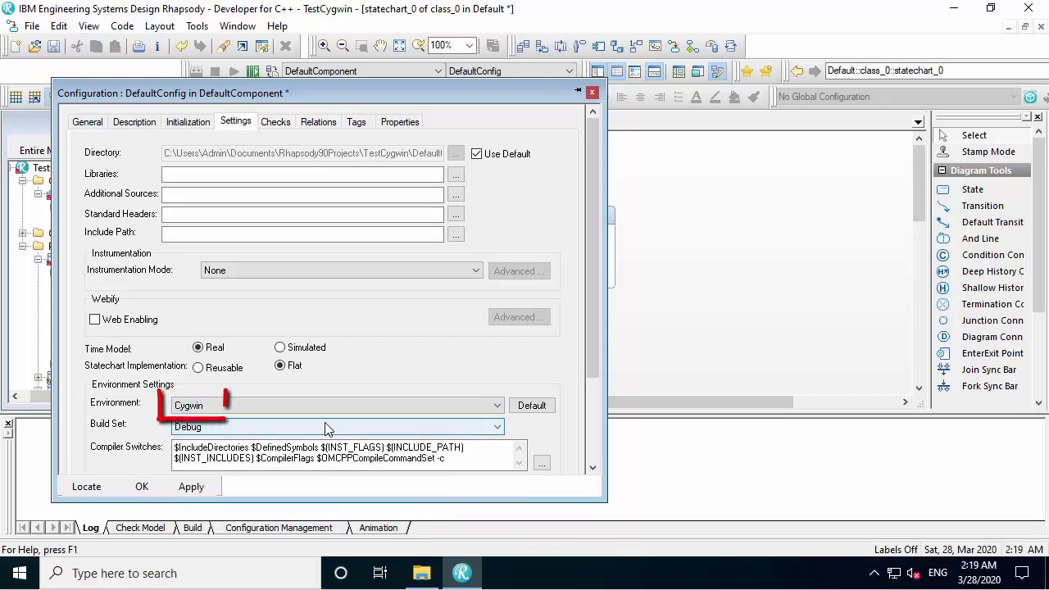
left_click(313, 271)
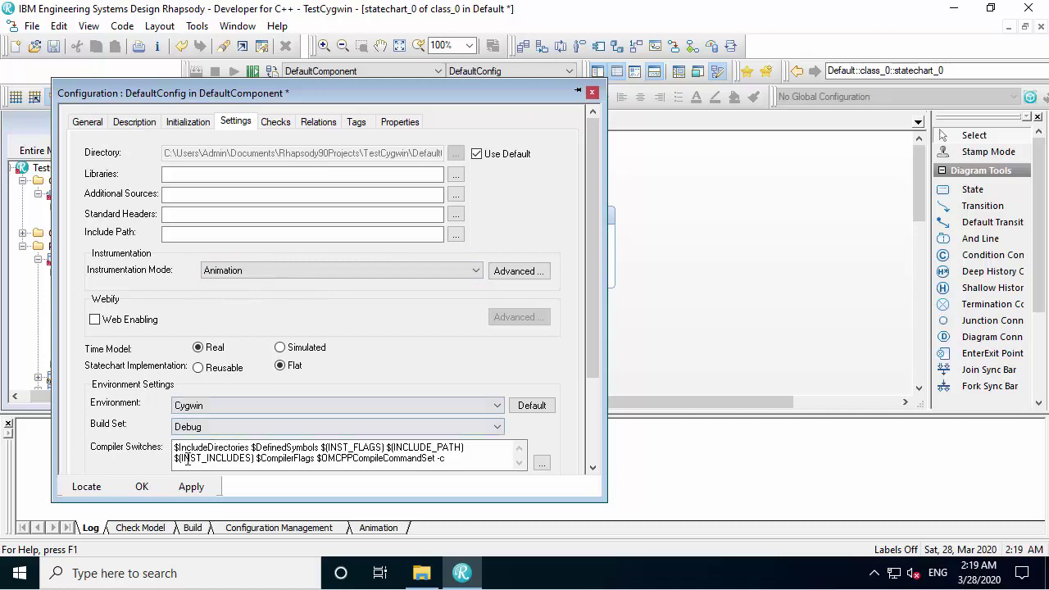
left_click(141, 486)
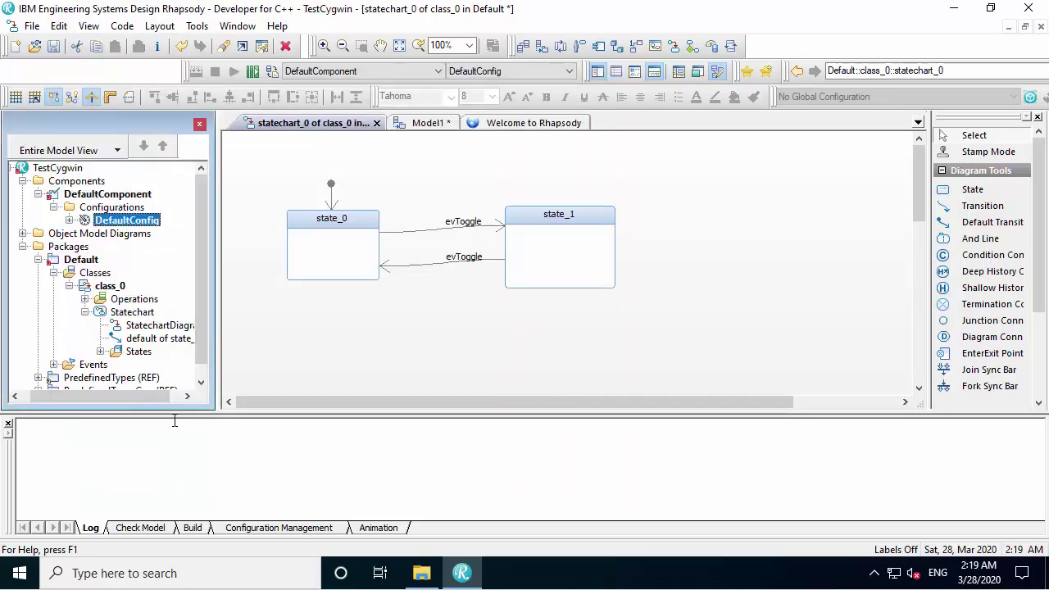
Launch Generate/Make/Run and confirm creating the missing DefaultConfig output directory
left_click(254, 72)
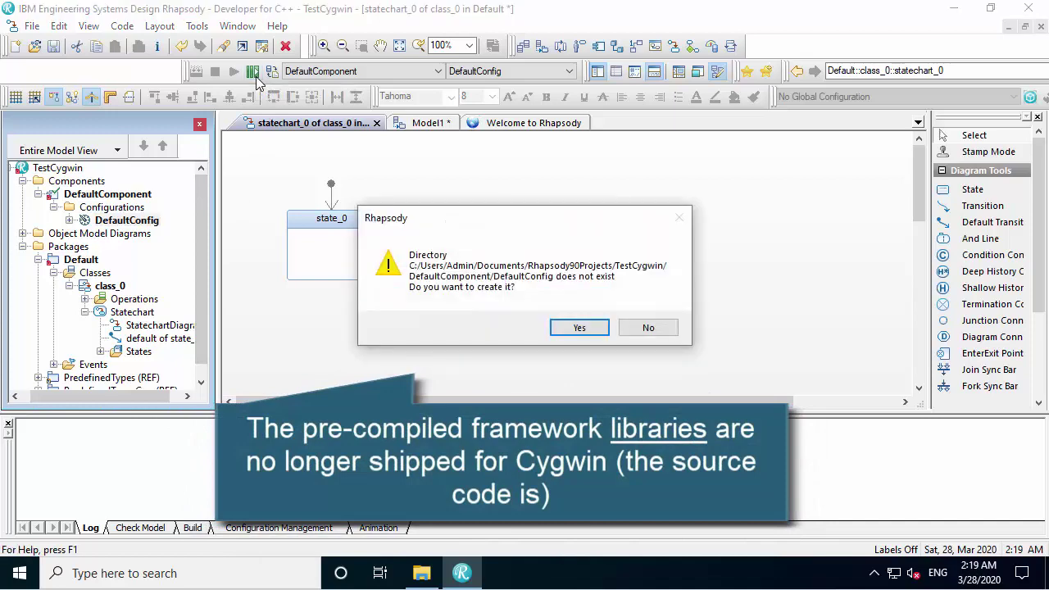
left_click(572, 326)
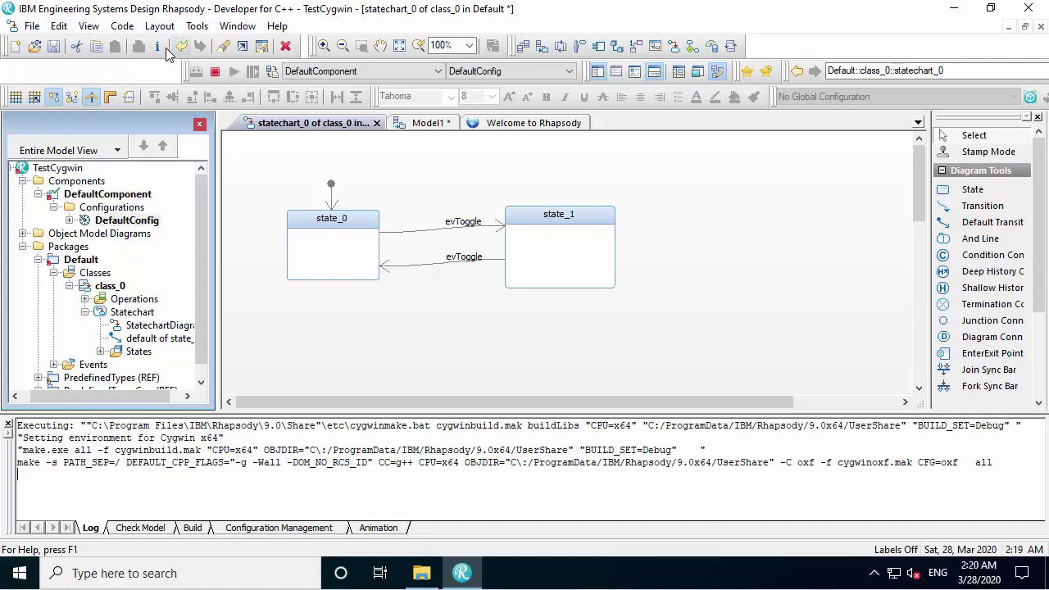
left_click(123, 26)
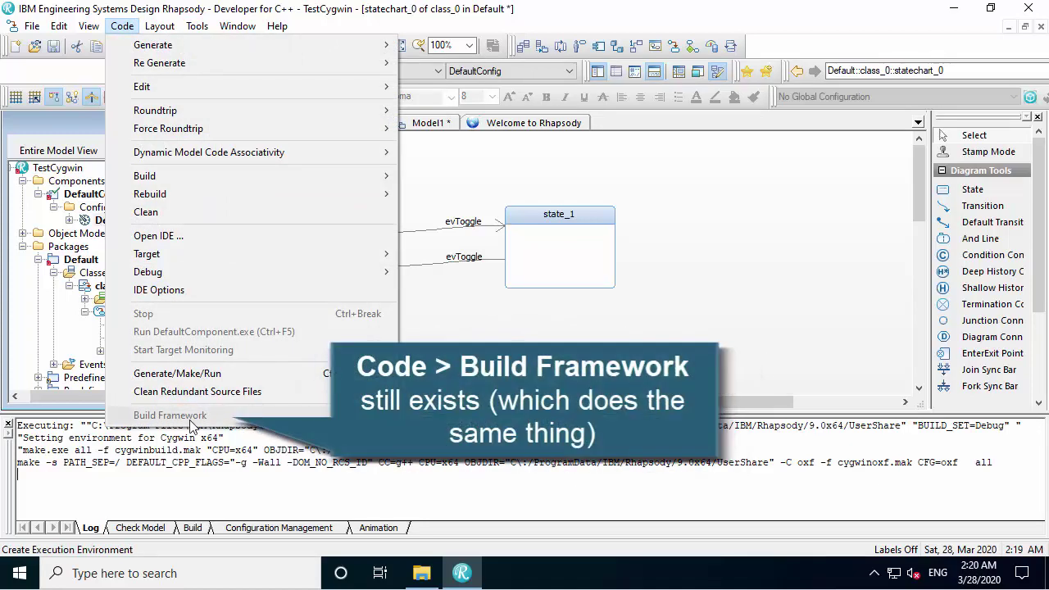
Dismiss the Code menu and let the build finish until DefaultComponent.exe runs in its console
left_click(465, 302)
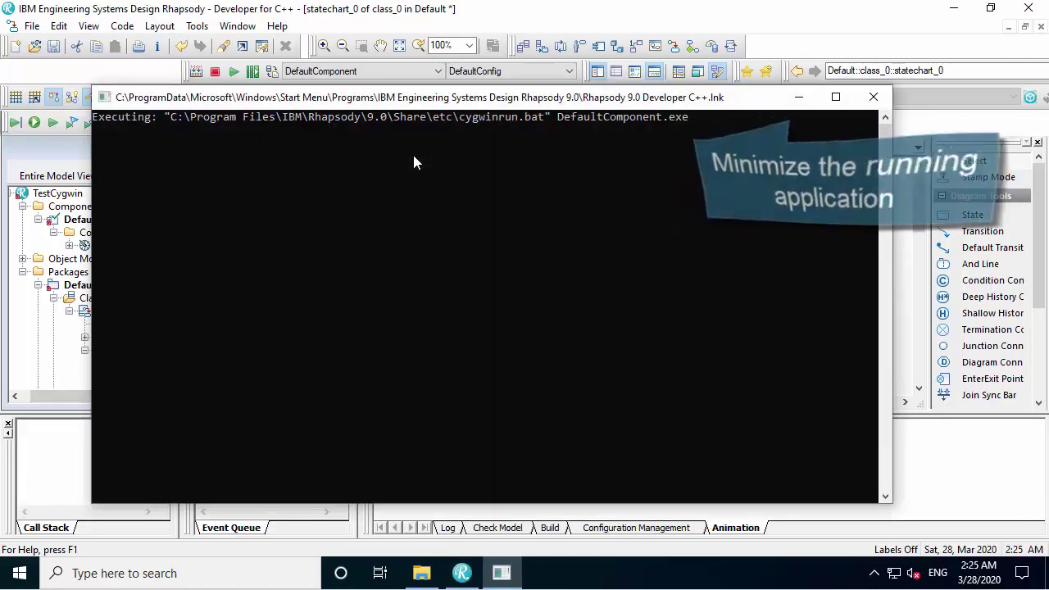
Minimize the console and open the animated statechart of class_0[0]
left_click(795, 97)
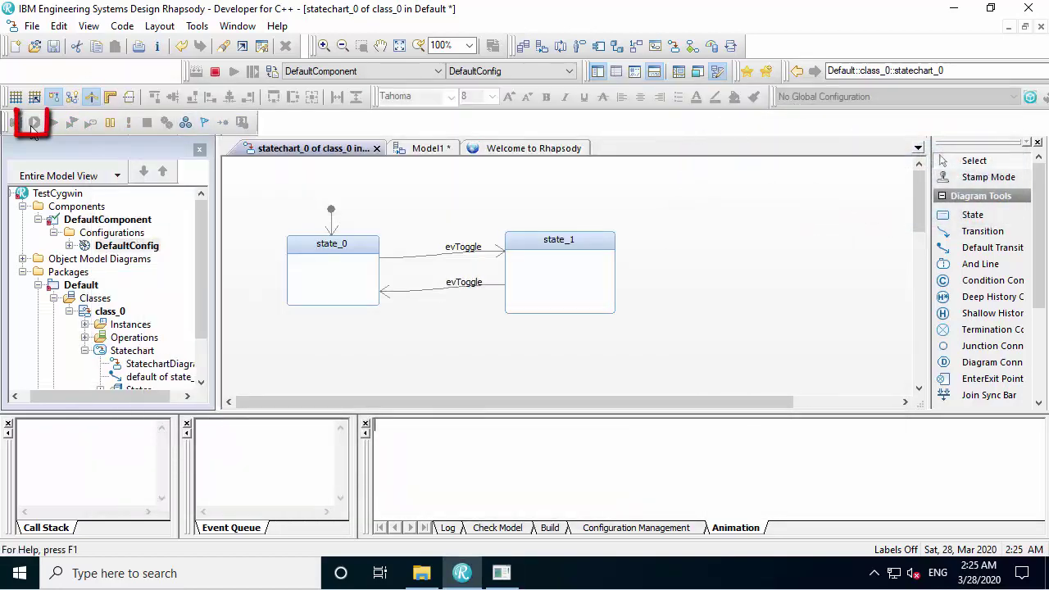
left_click(197, 27)
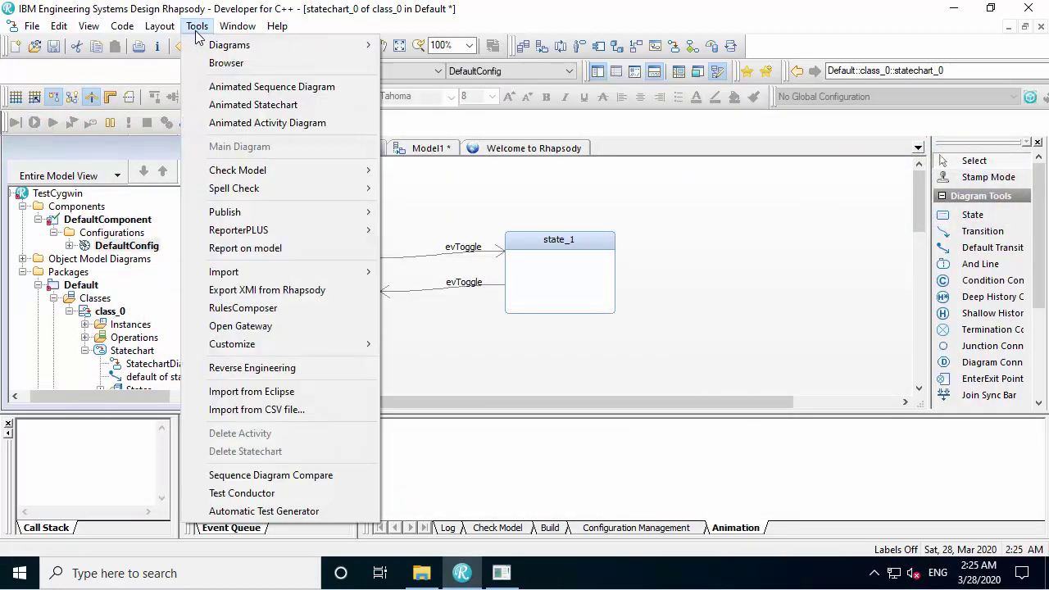
left_click(238, 105)
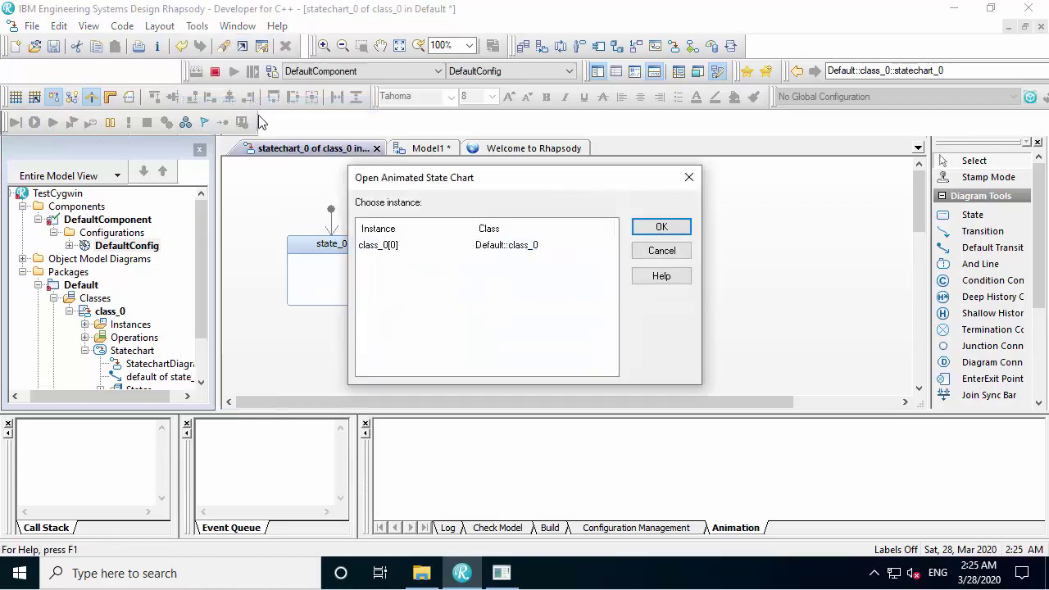
double_click(387, 244)
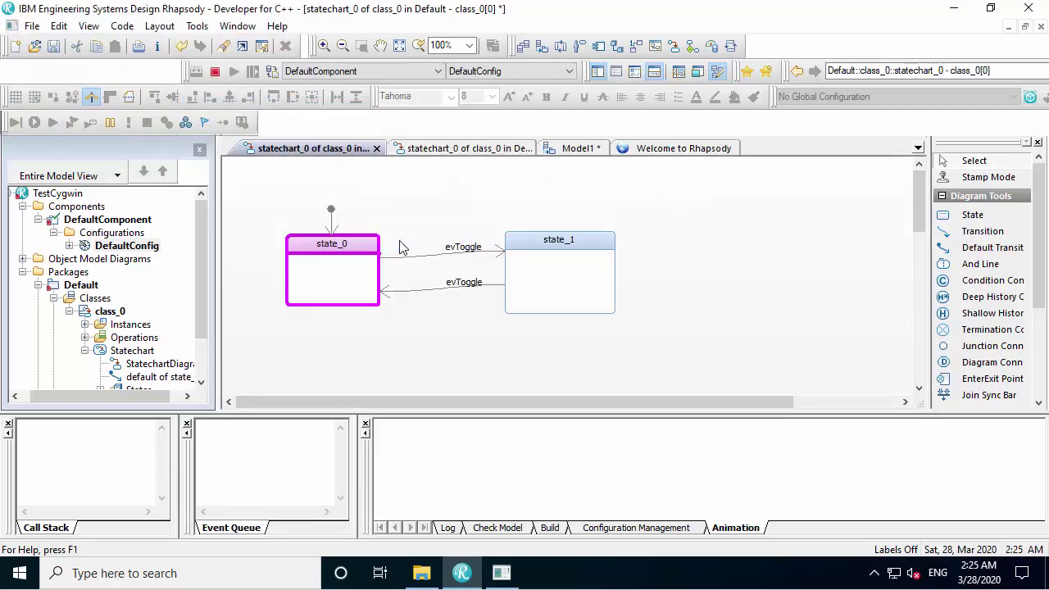
Send evToggle to class_0[0] to reach state_1, then stop the animation session
right_click(402, 247)
left_click(418, 244)
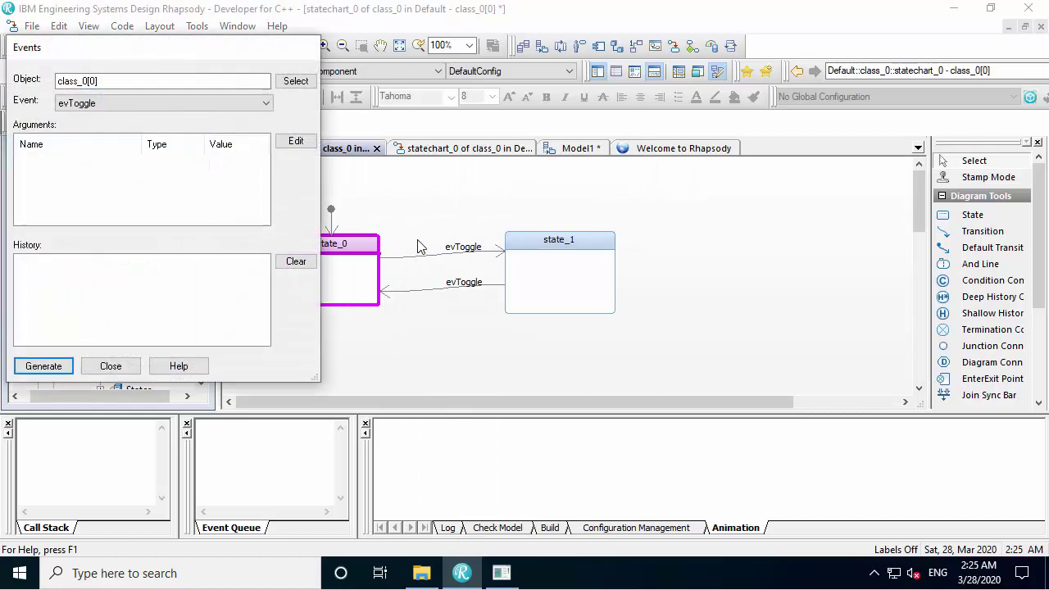
left_click(44, 367)
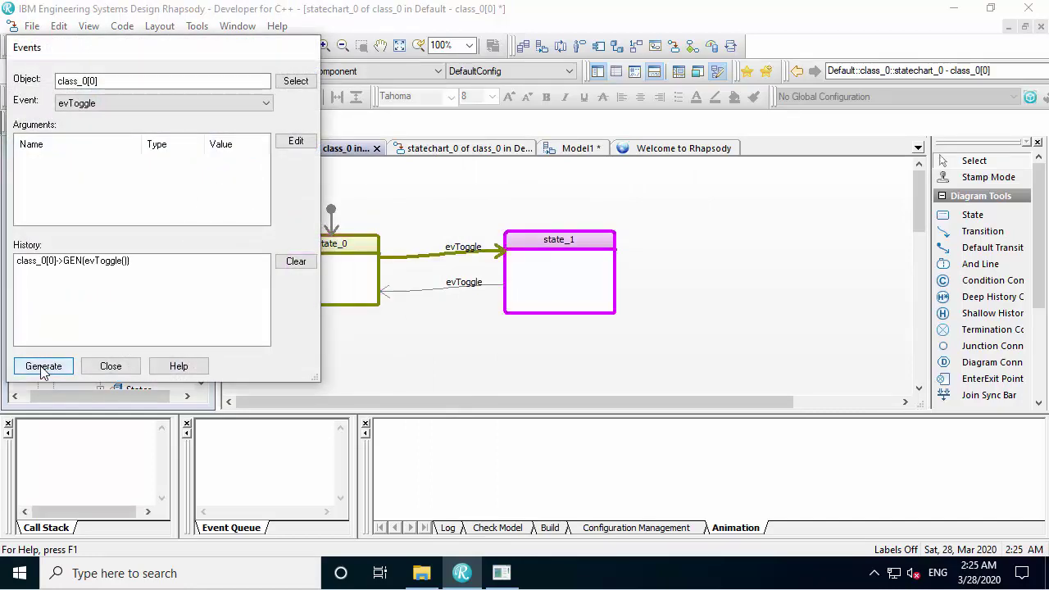
left_click(100, 367)
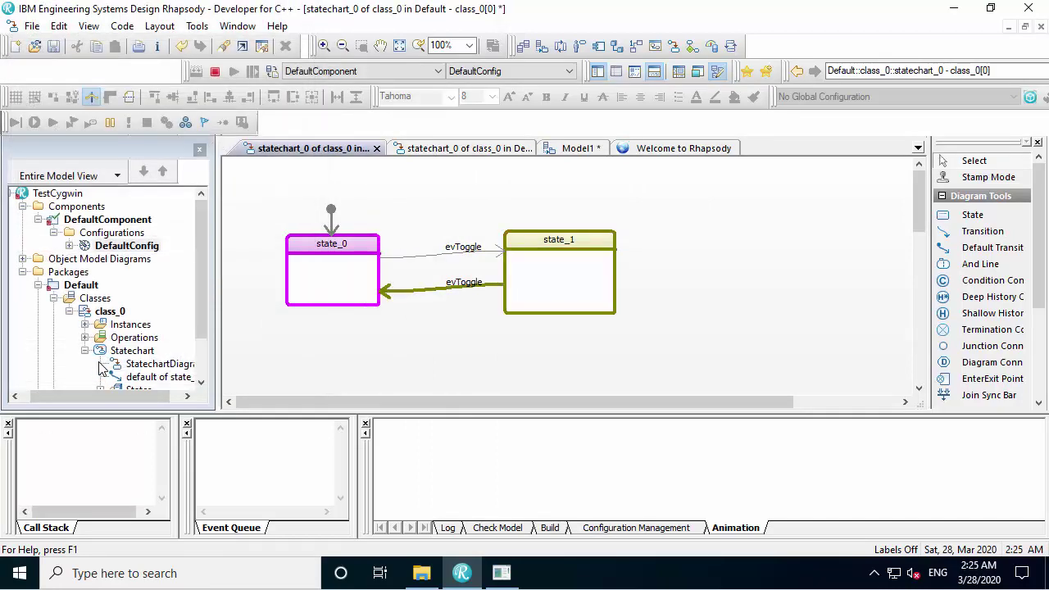
left_click(216, 73)
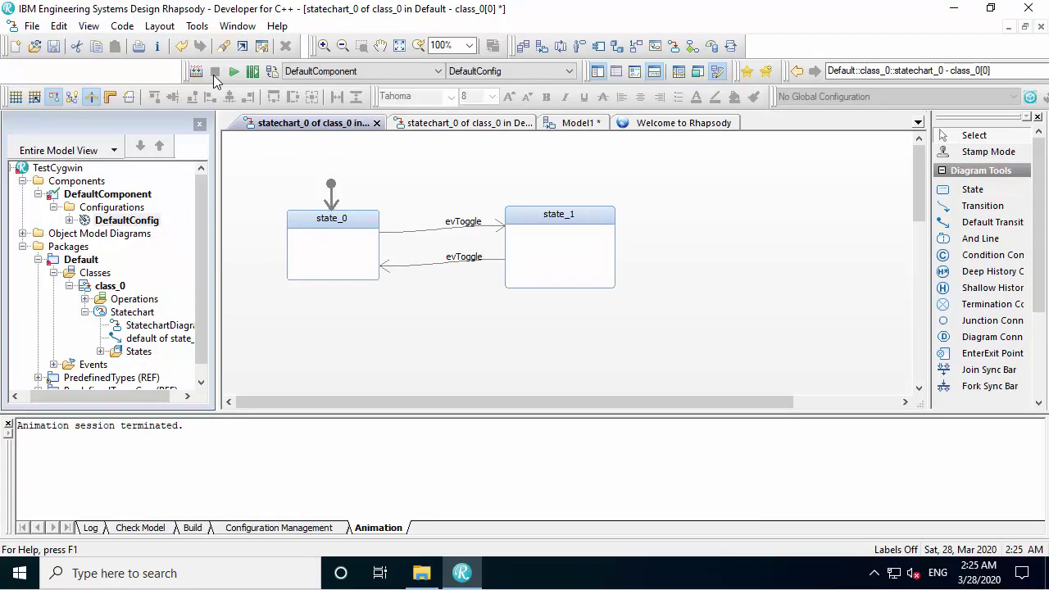
Open the TestCygwin project with Gateway > Open, then close the Rhapsody Gateway window
left_click(59, 168)
right_click(63, 170)
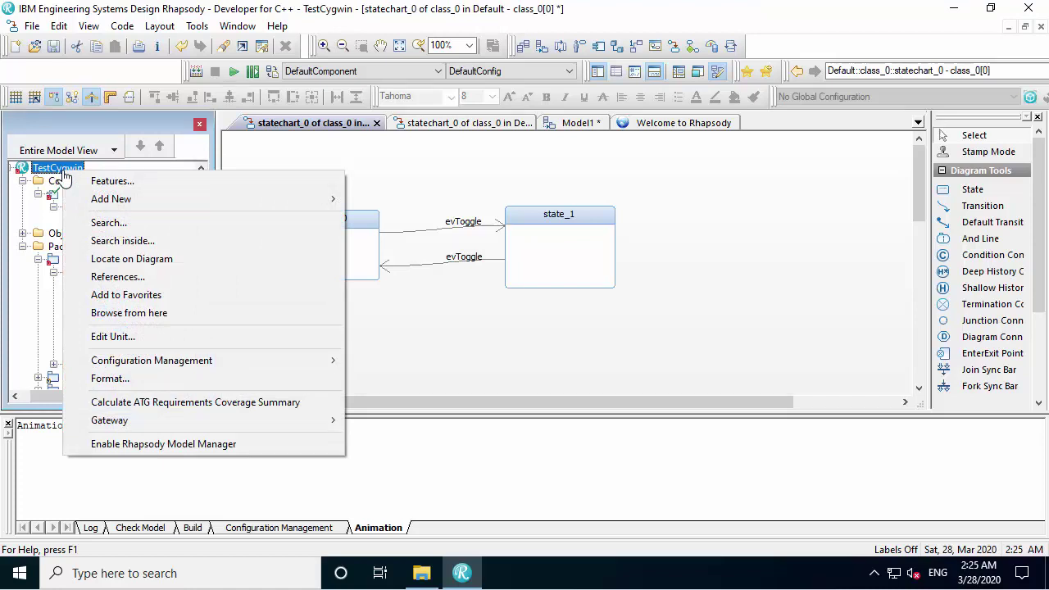
mouse_move(312, 424)
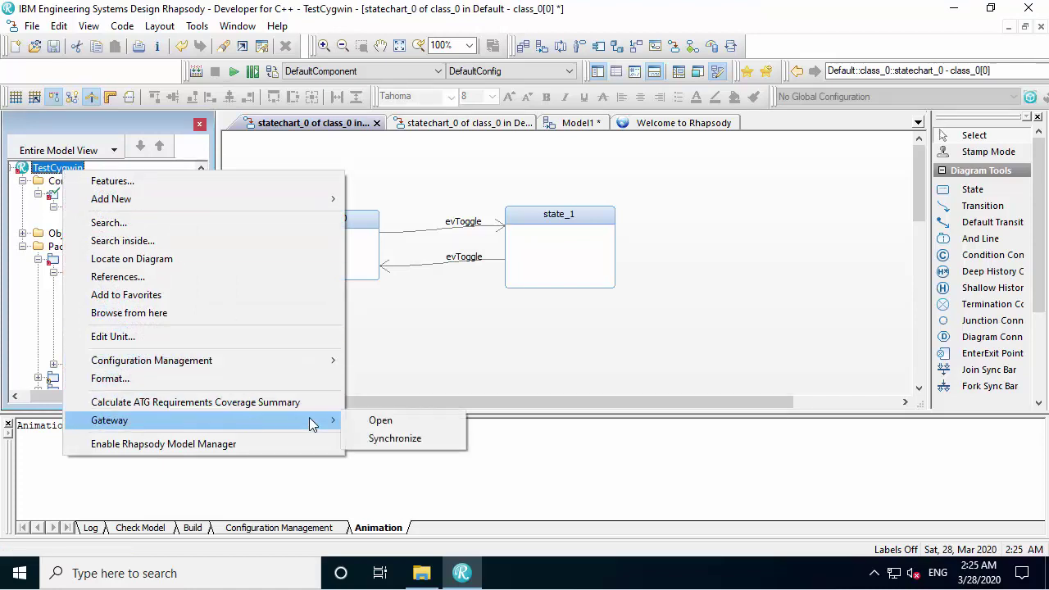
left_click(379, 421)
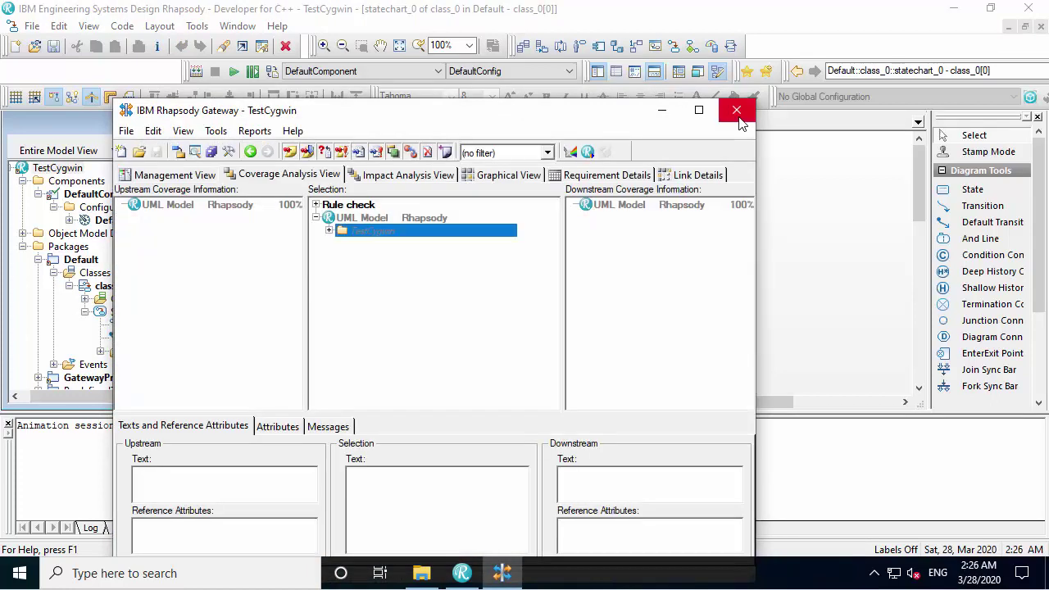
left_click(737, 112)
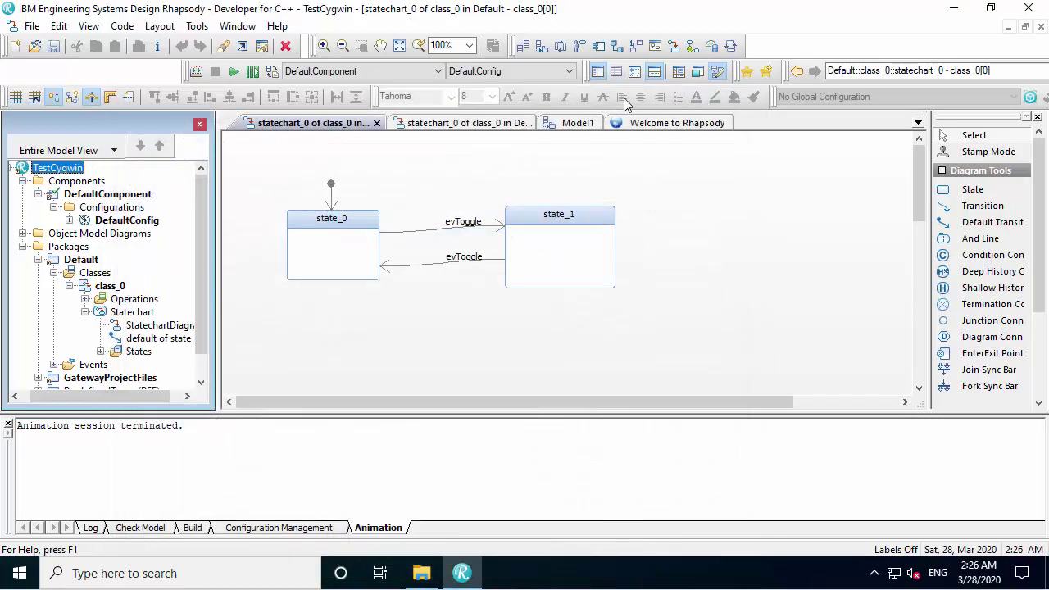
Run Create TestArchitecture on class_0 and answer No to adding the TestingProfile
right_click(73, 172)
left_click(67, 304)
right_click(106, 286)
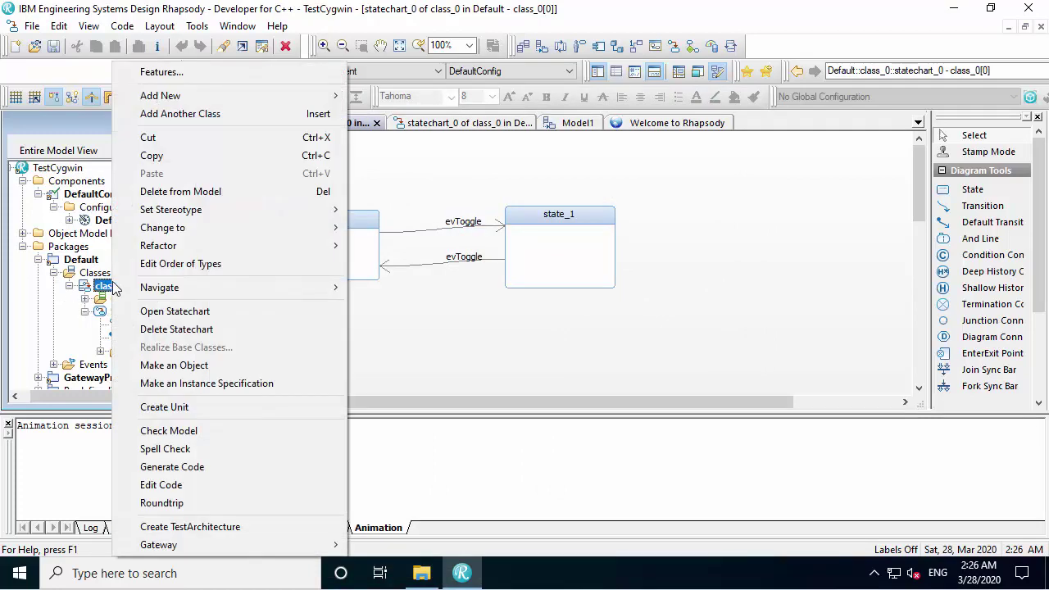
left_click(276, 530)
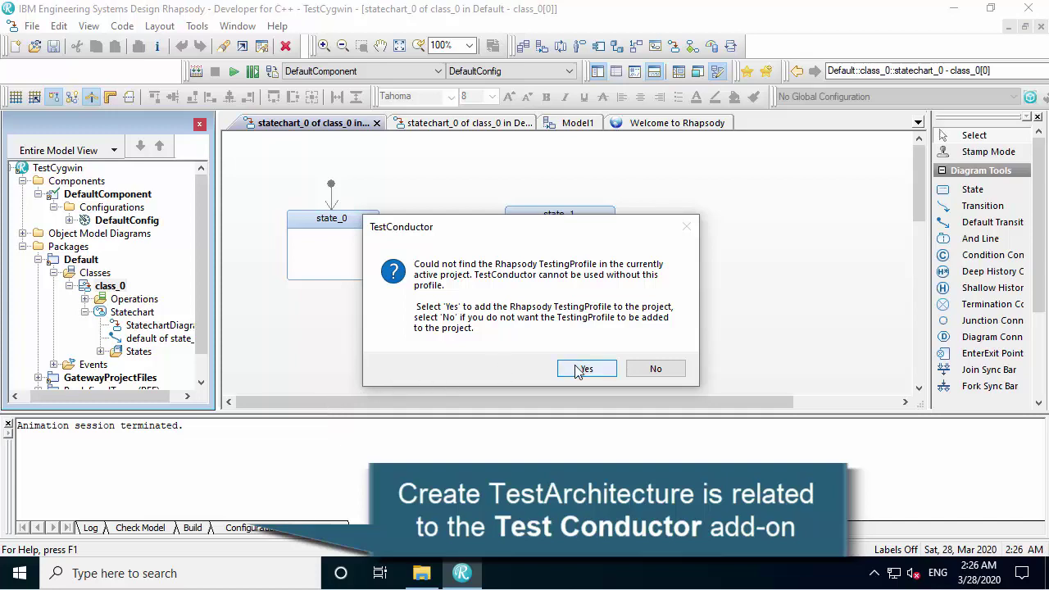
left_click(680, 371)
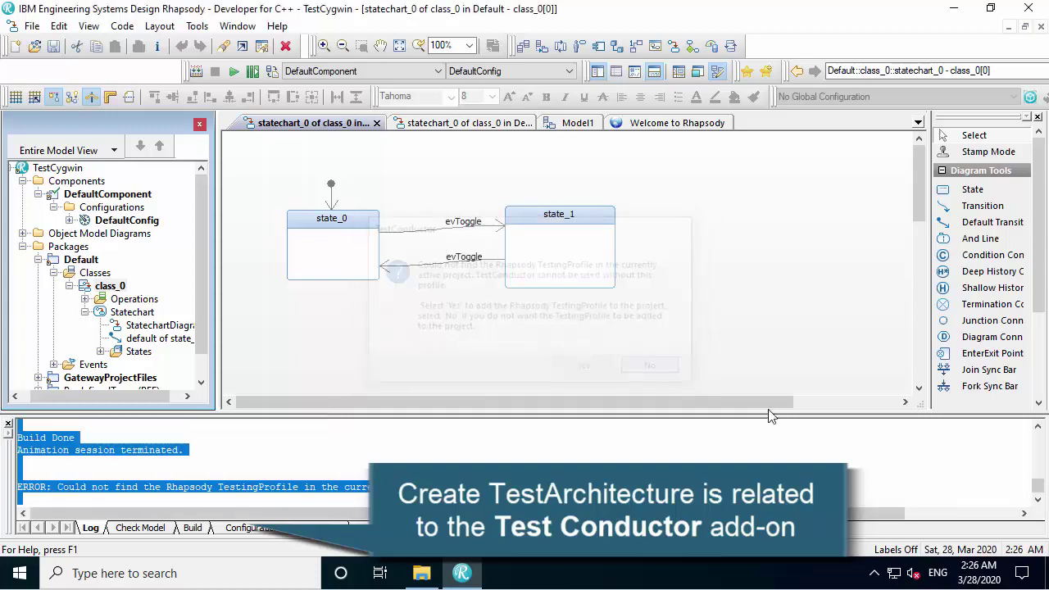